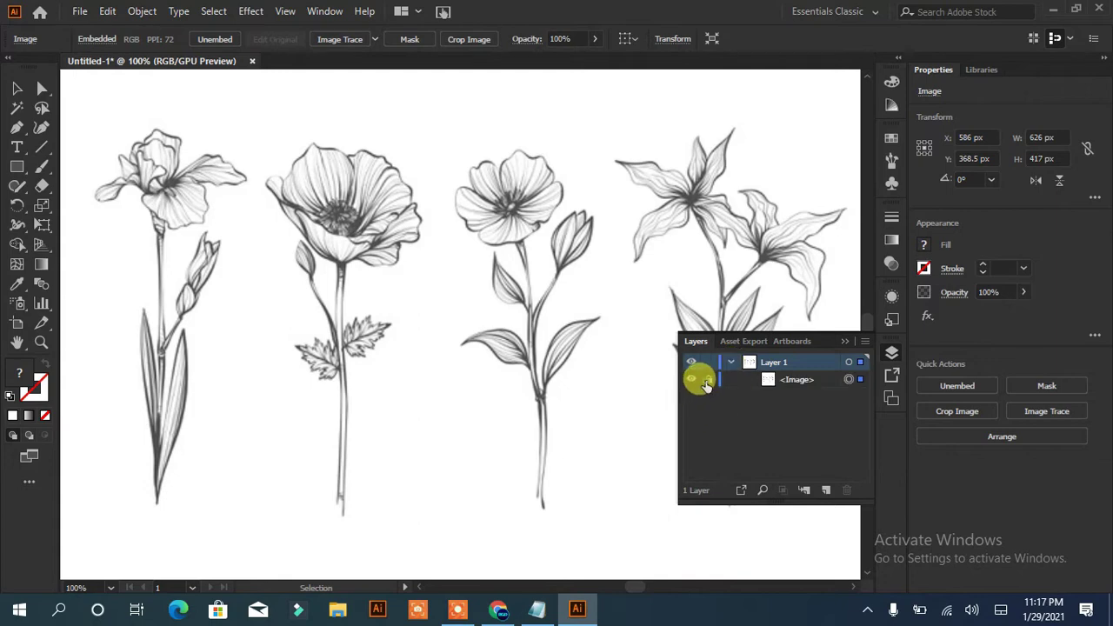
# - Lock the sketch image and accept the Paintbrush Tool options
pyautogui.click(502, 432)
pyautogui.click(844, 341)
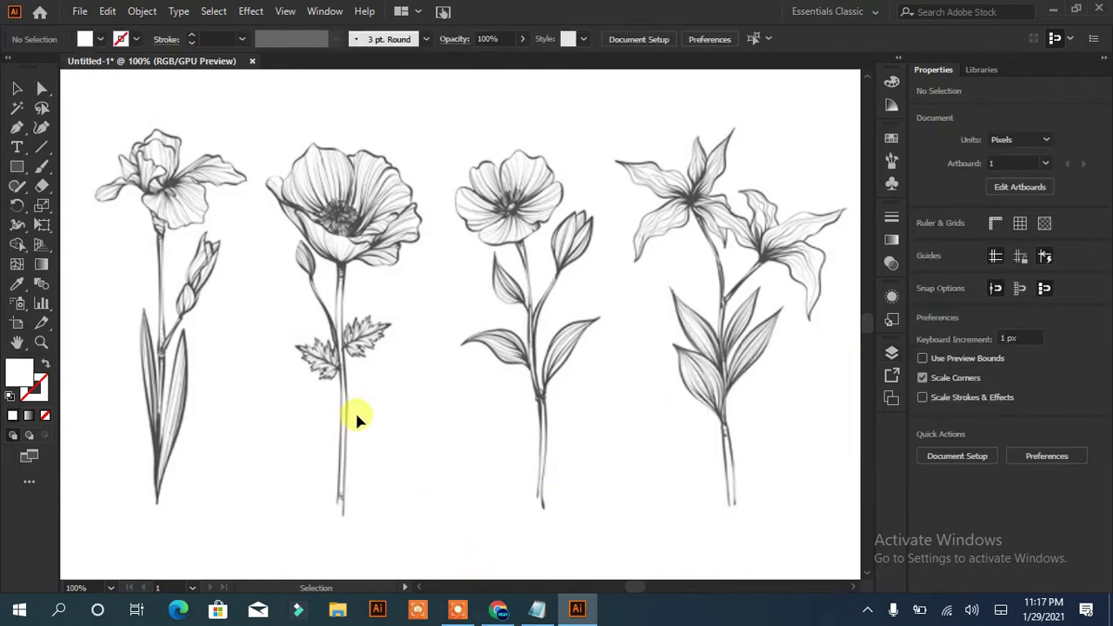
pyautogui.click(41, 166)
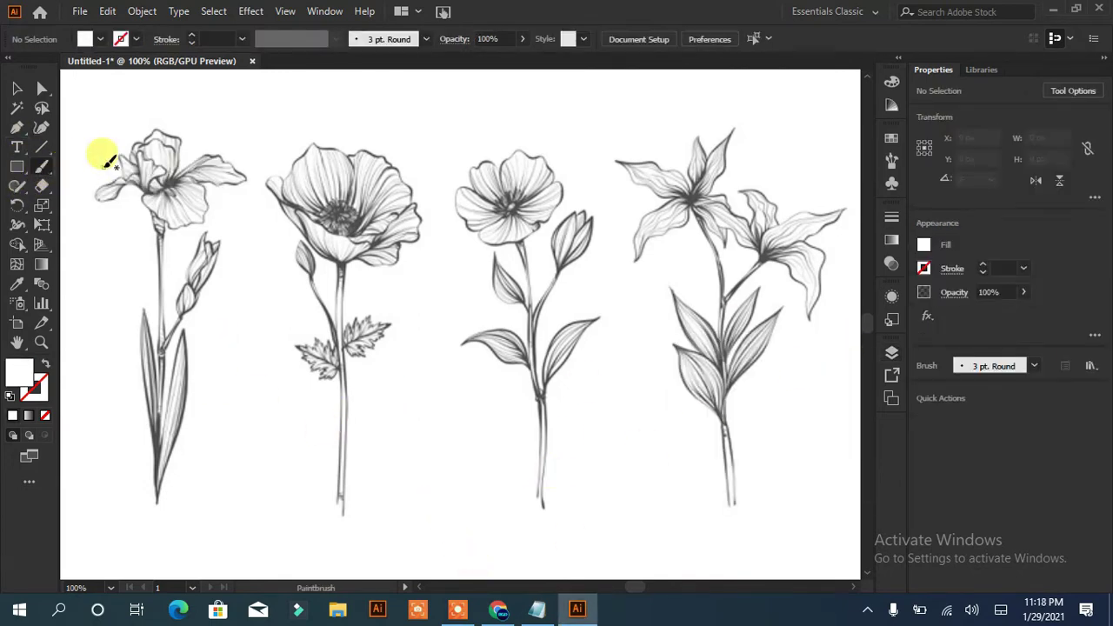
pyautogui.rightClick(180, 168)
pyautogui.click(42, 166)
pyautogui.doubleClick(42, 166)
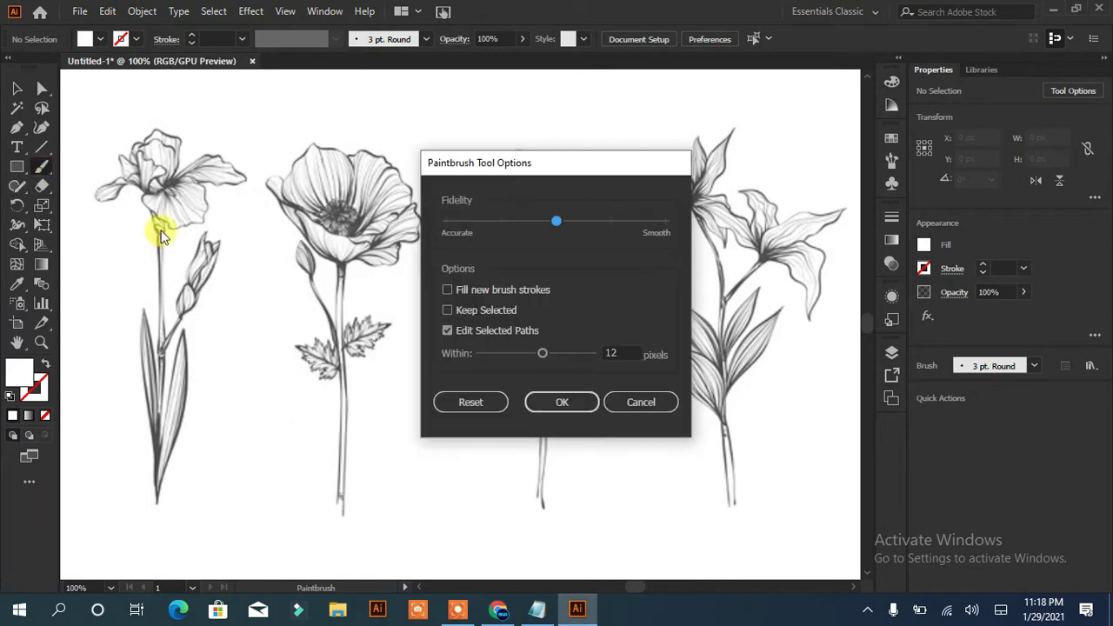
pyautogui.click(561, 401)
# - Set an unfilled #111010 stroke and draw a wavy test stroke above the flowers
pyautogui.click(45, 365)
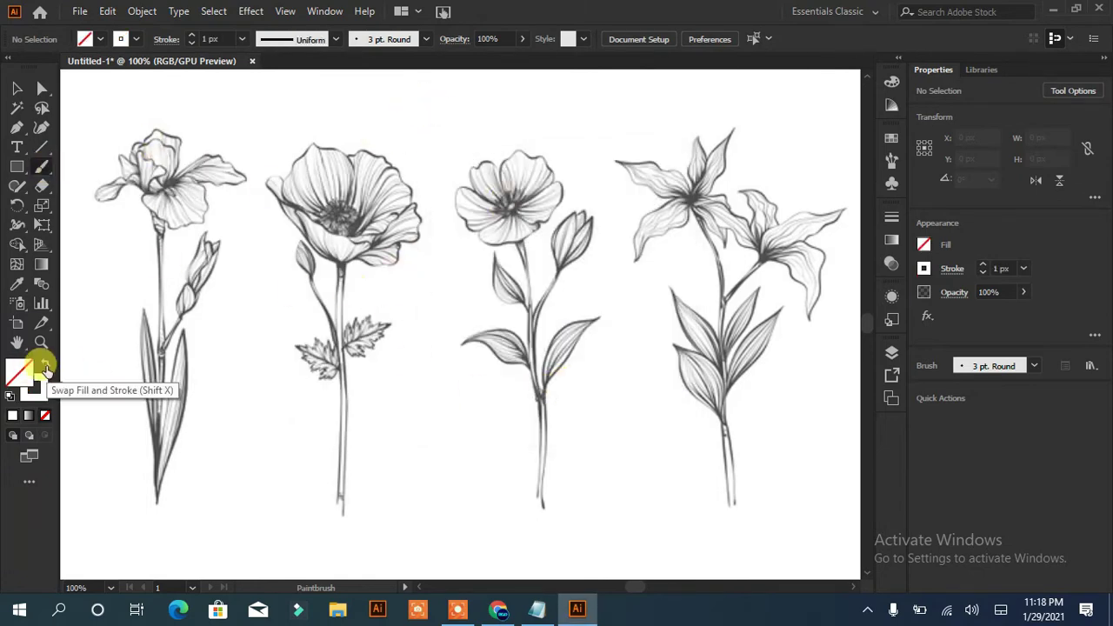
pyautogui.doubleClick(20, 373)
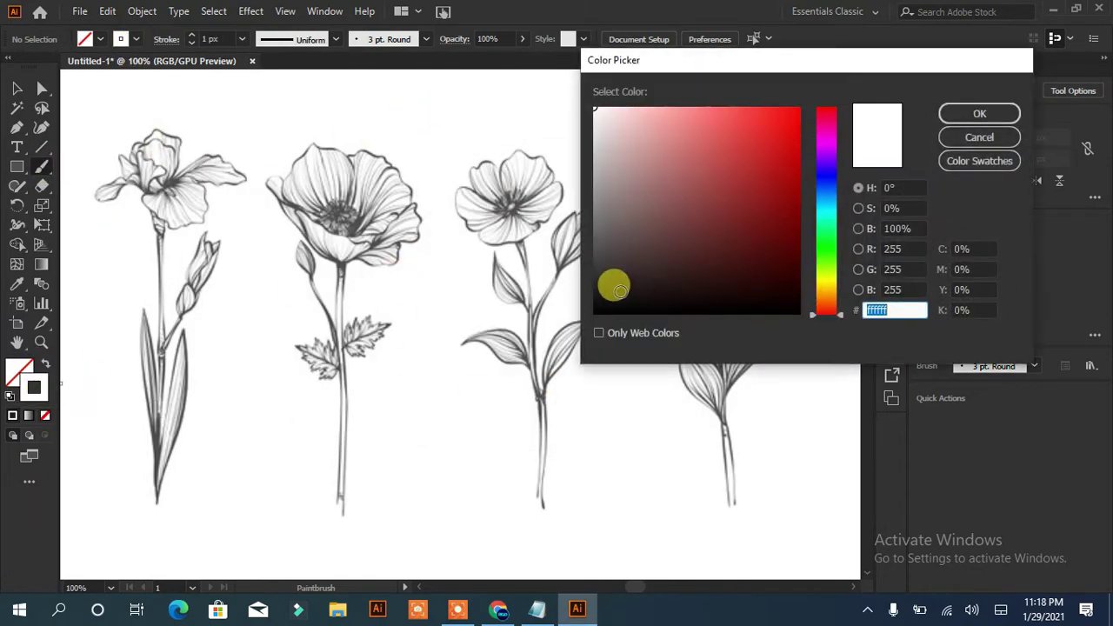
pyautogui.click(617, 289)
pyautogui.click(979, 114)
pyautogui.moveTo(383, 105); pyautogui.dragTo(591, 106)
# - Reduce the stroke weight to 0.25 px and keep the regular Paintbrush
pyautogui.click(192, 42)
pyautogui.click(191, 43)
pyautogui.click(191, 43)
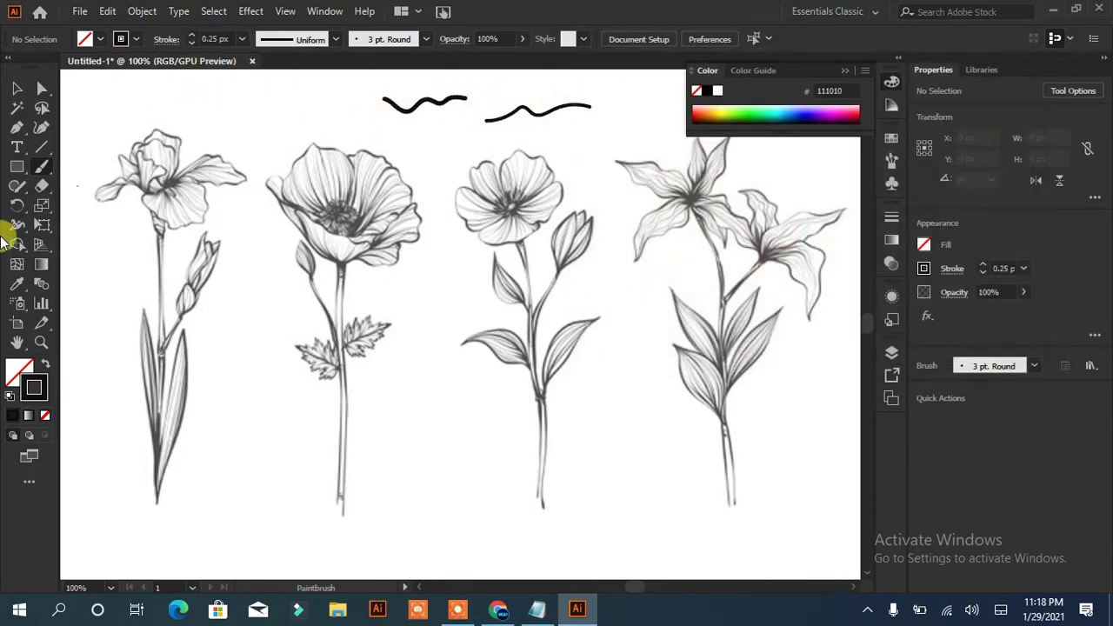
pyautogui.rightClick(42, 167)
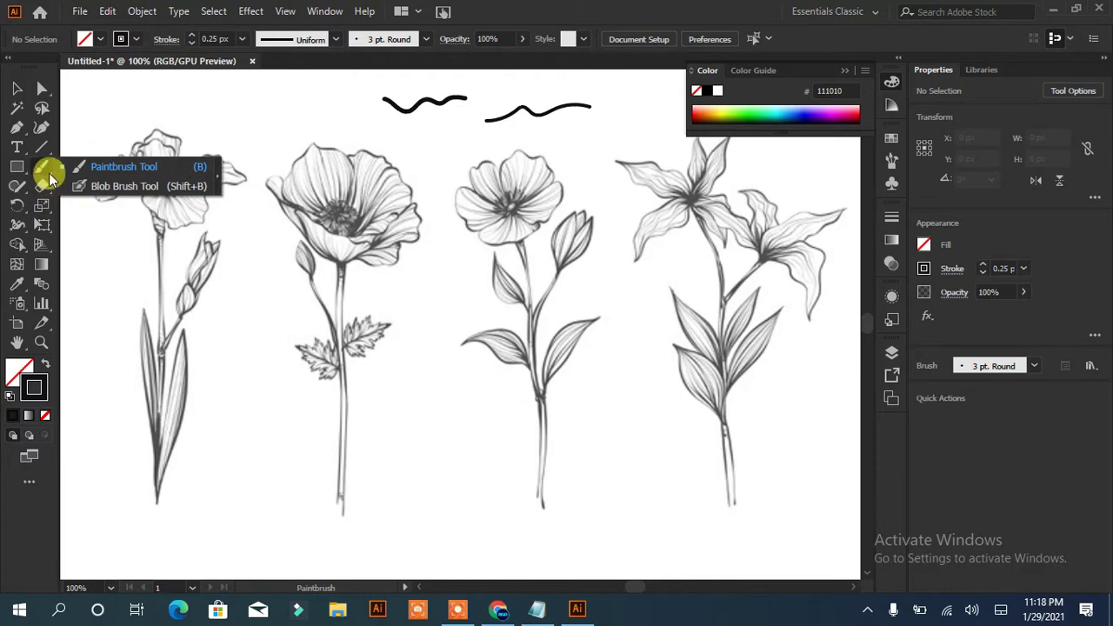
pyautogui.click(198, 175)
# - Trace the third flower's head, bud and stems in thin brush lines
pyautogui.moveTo(187, 89); pyautogui.dragTo(294, 111)
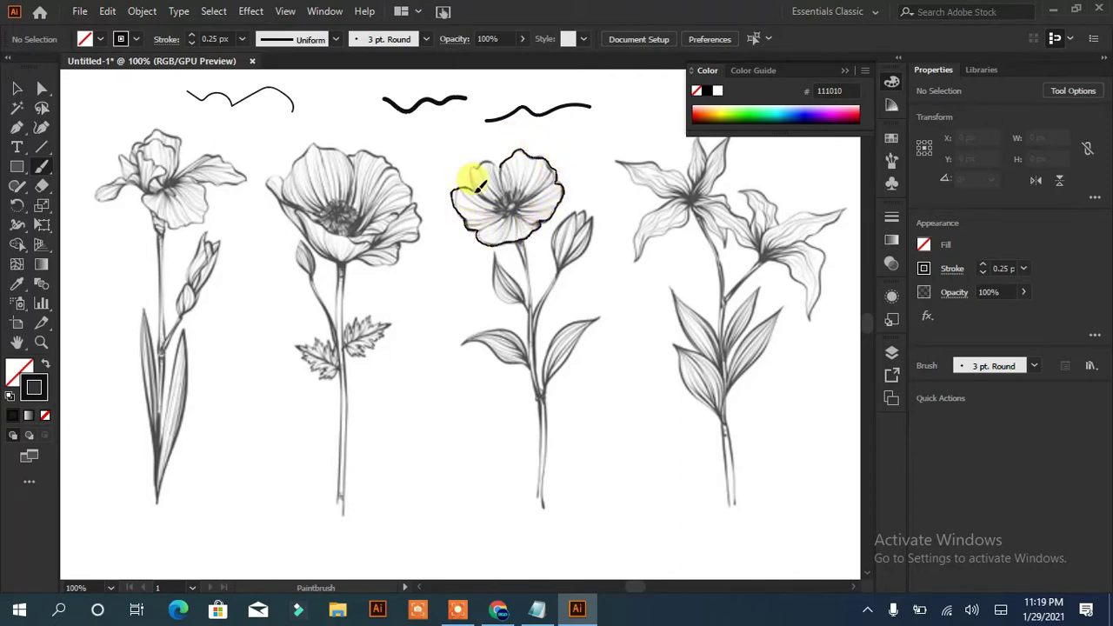
pyautogui.moveTo(519, 153); pyautogui.dragTo(540, 156)
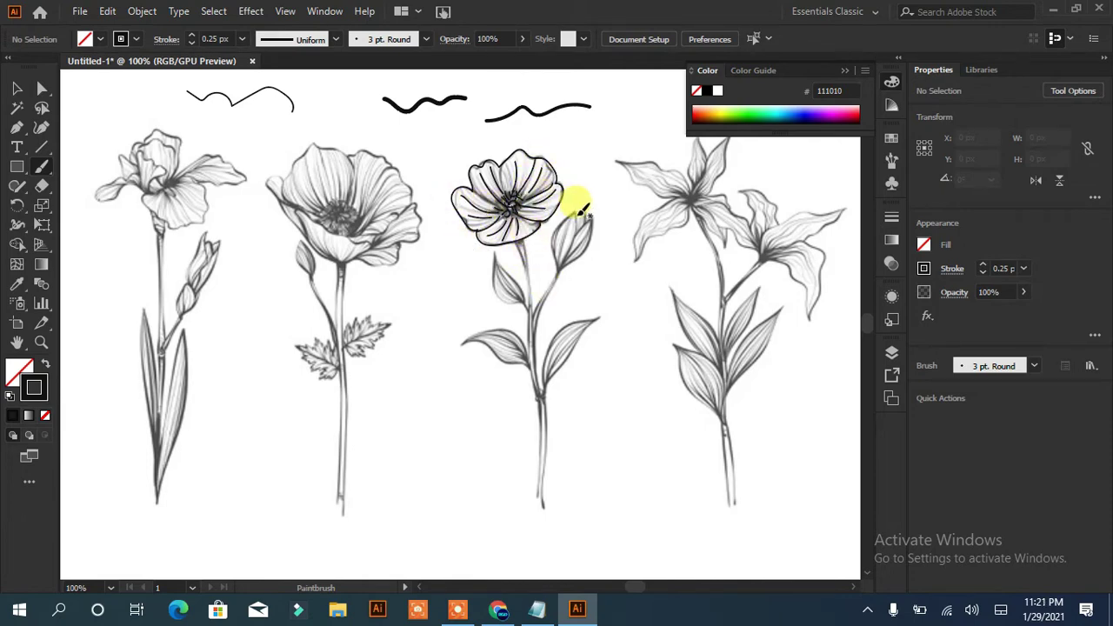
pyautogui.moveTo(598, 217); pyautogui.dragTo(574, 256)
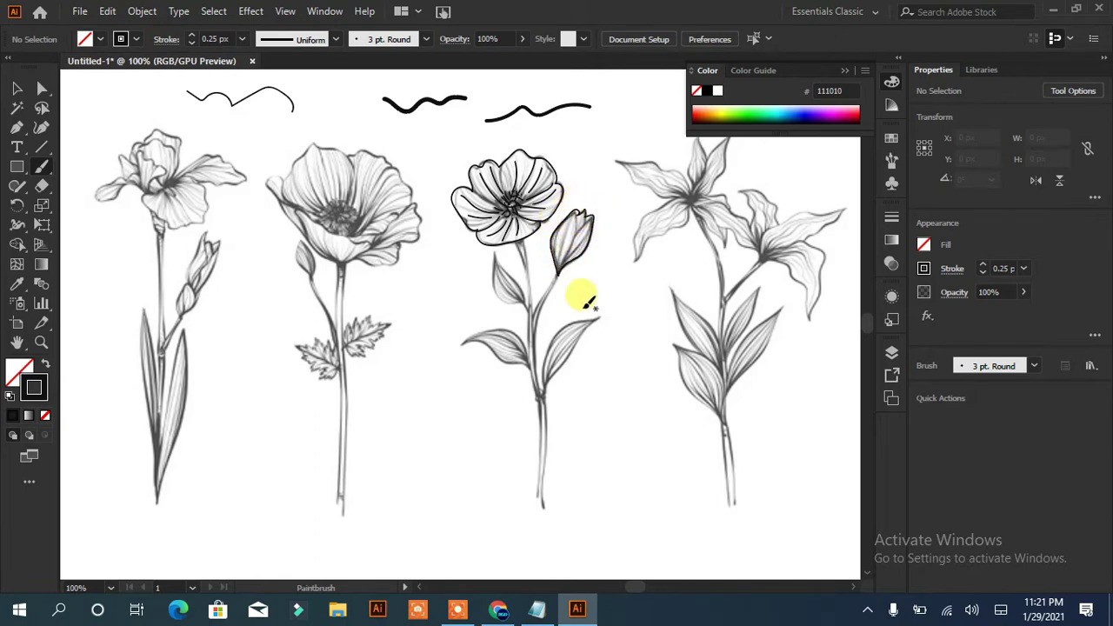
pyautogui.moveTo(574, 219); pyautogui.dragTo(601, 217)
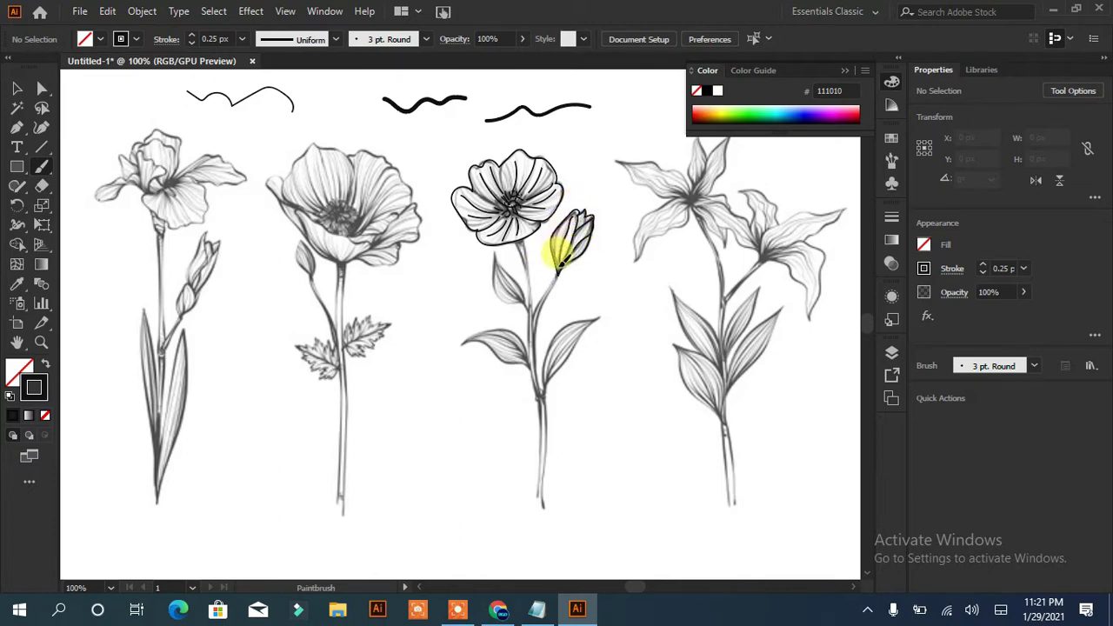
pyautogui.moveTo(562, 272); pyautogui.dragTo(534, 393)
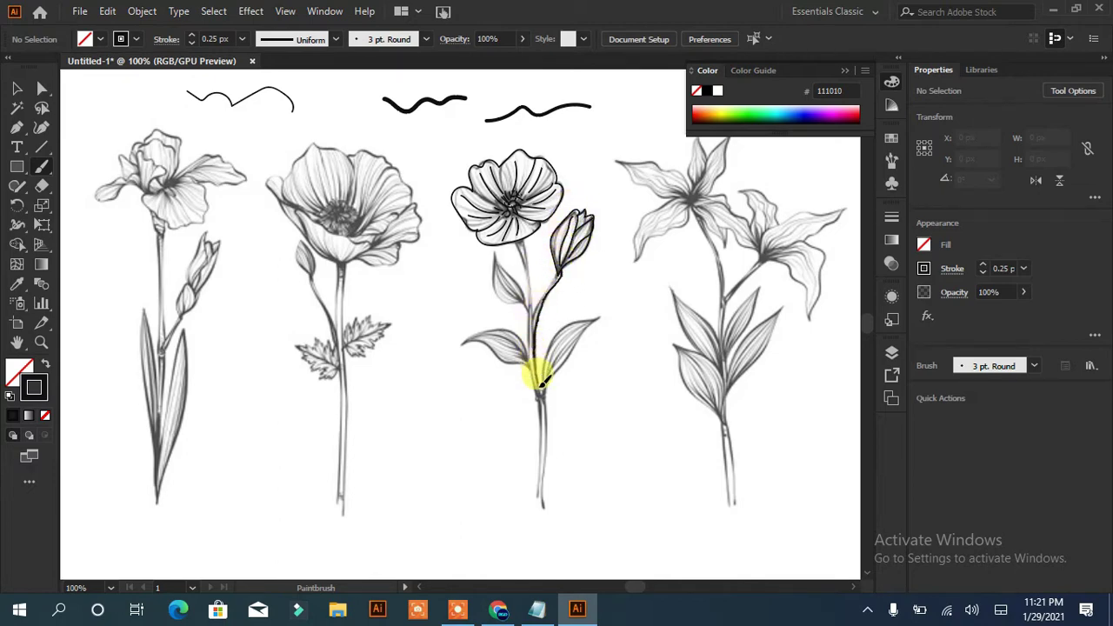
pyautogui.moveTo(558, 269); pyautogui.dragTo(535, 298)
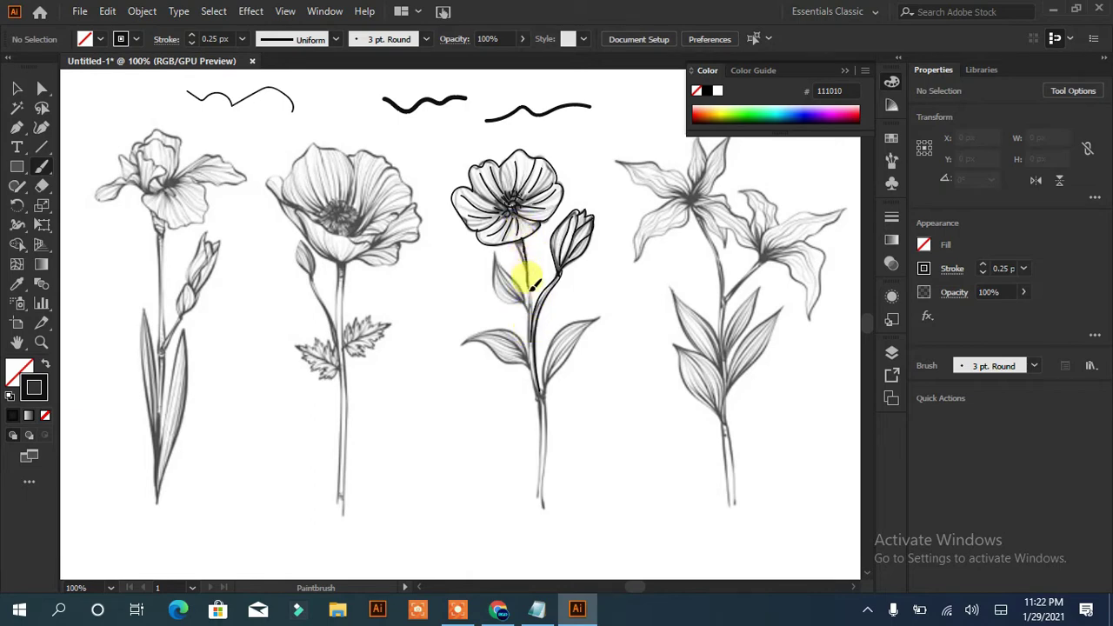
pyautogui.moveTo(519, 253); pyautogui.dragTo(527, 290)
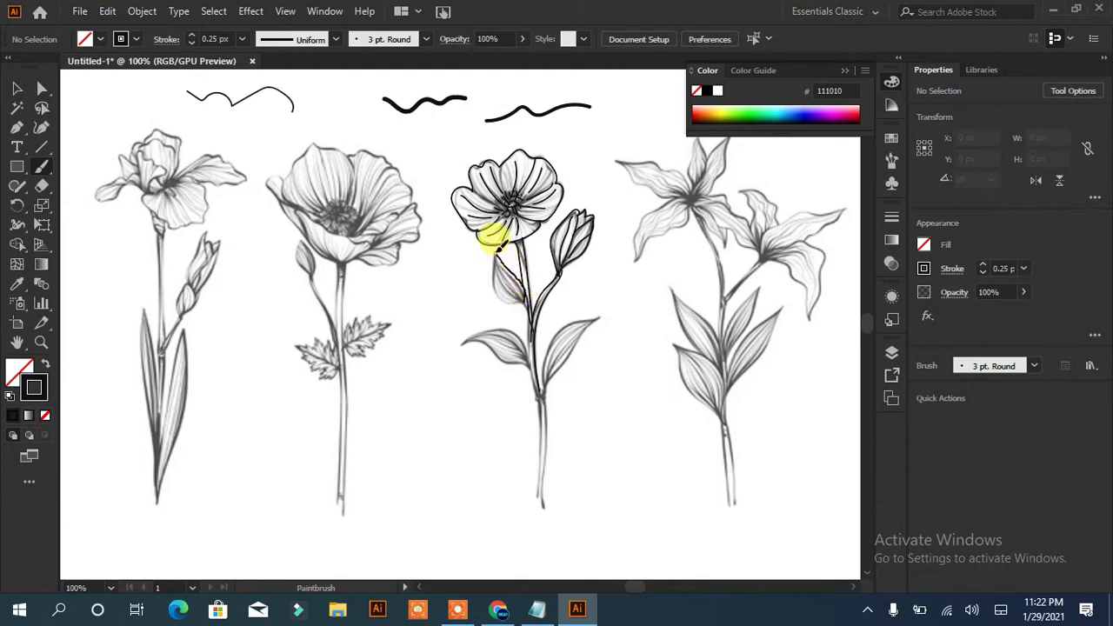
# - Trace the small upper-left leaf, the right leaf and the lower-left leaf
pyautogui.moveTo(496, 250); pyautogui.dragTo(517, 301)
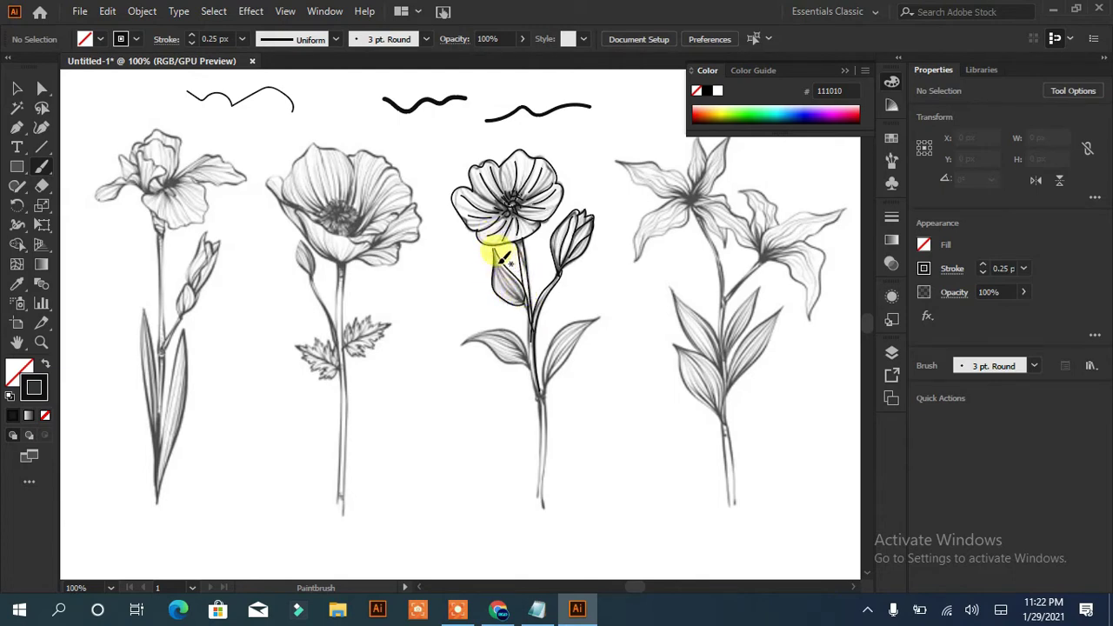
pyautogui.moveTo(497, 250)
pyautogui.mouseDown()
pyautogui.moveTo(528, 300)
pyautogui.moveTo(544, 370)
pyautogui.moveTo(547, 515)
pyautogui.mouseUp()
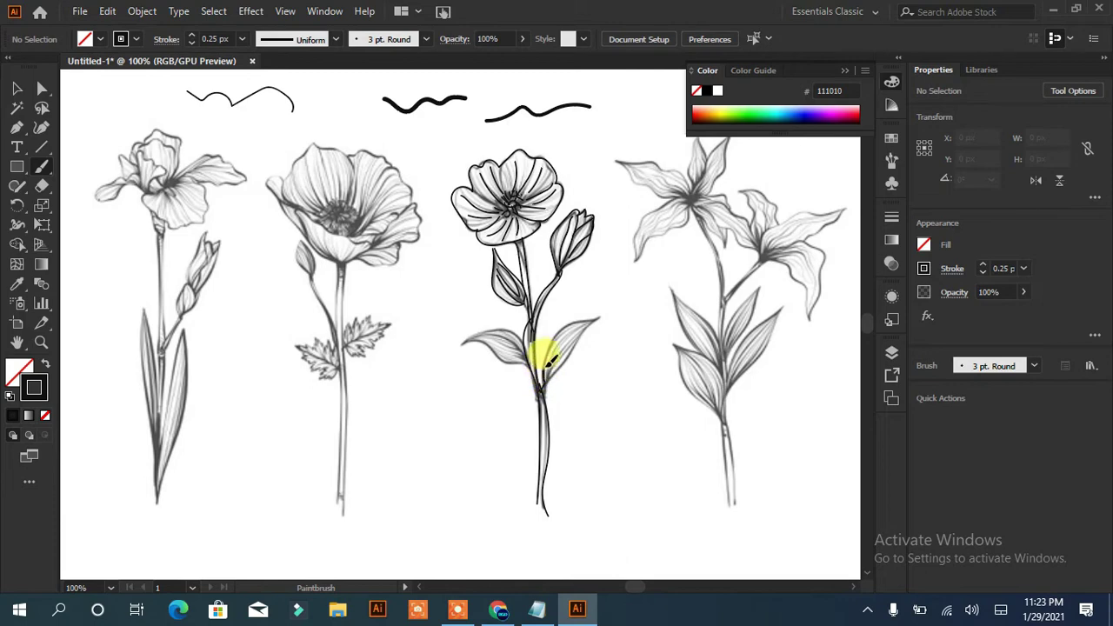
pyautogui.moveTo(551, 359); pyautogui.dragTo(556, 372)
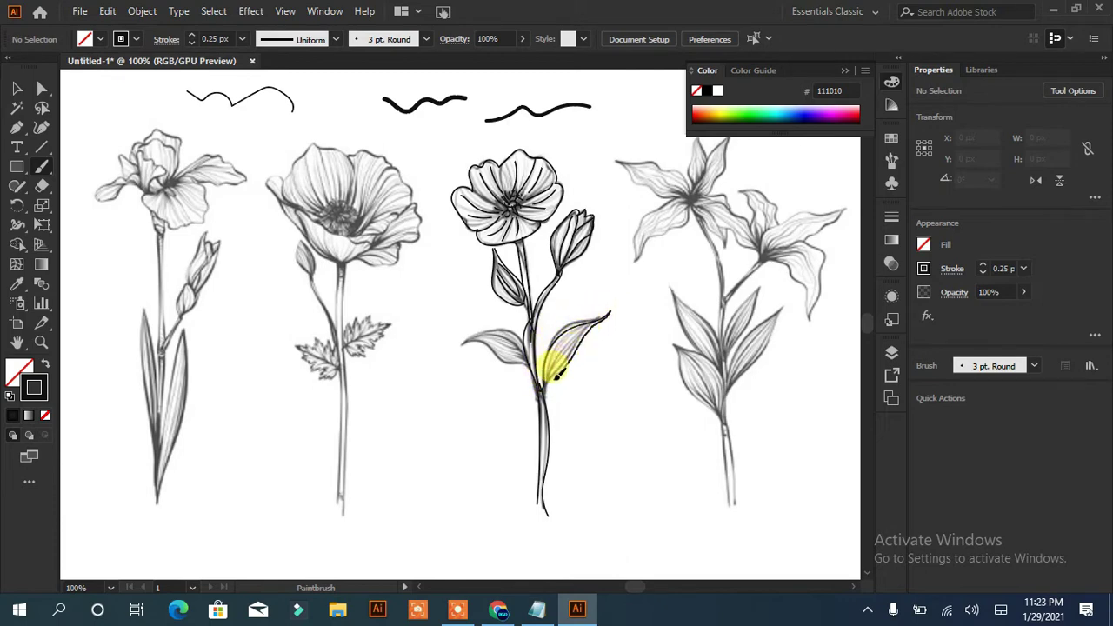
pyautogui.moveTo(600, 313); pyautogui.dragTo(545, 379)
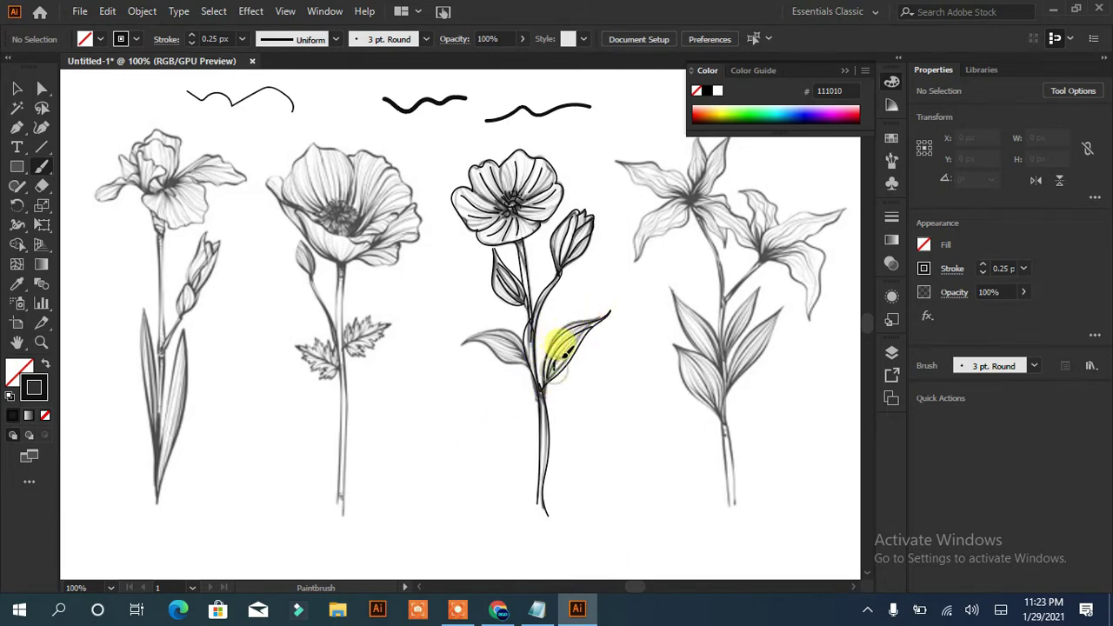
pyautogui.moveTo(525, 337)
pyautogui.mouseDown()
pyautogui.moveTo(477, 311)
pyautogui.moveTo(455, 349)
pyautogui.mouseUp()
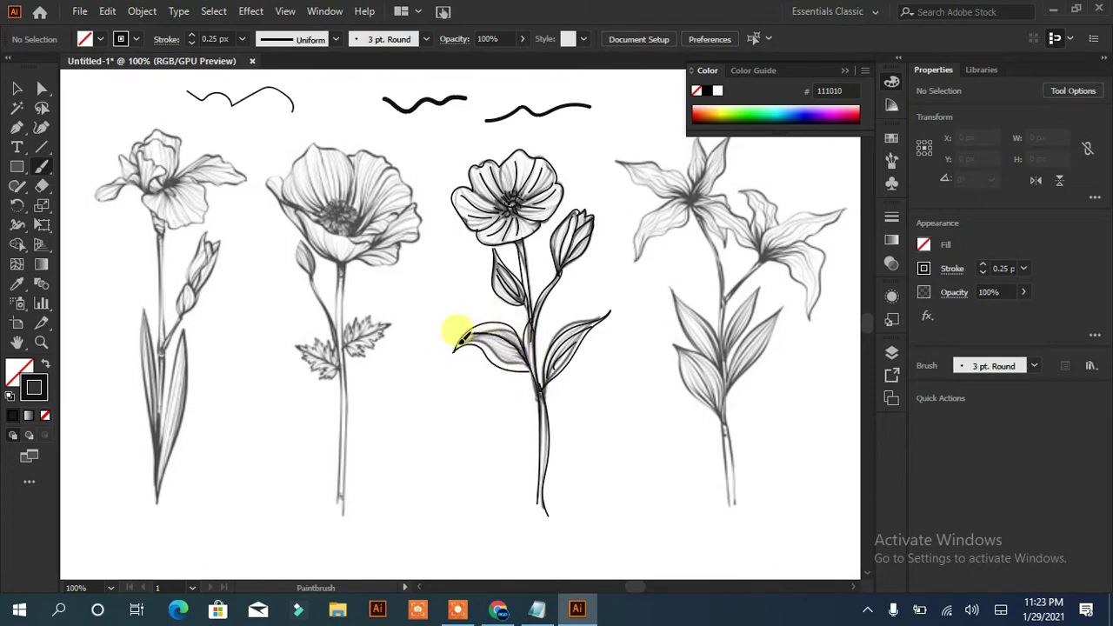
pyautogui.moveTo(455, 341); pyautogui.dragTo(525, 357)
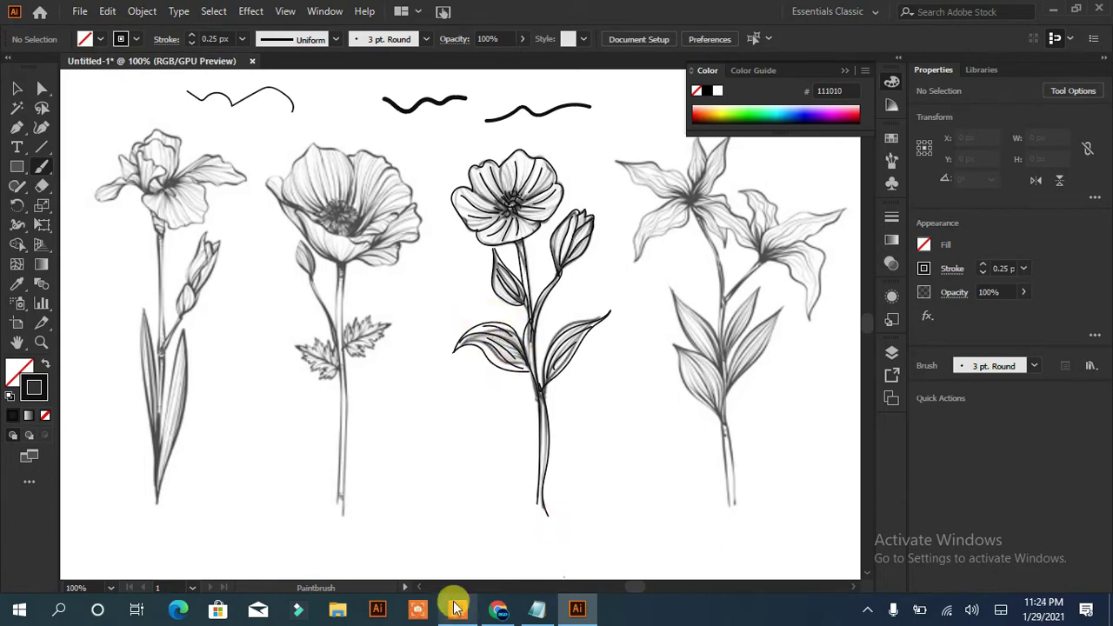
# - Hide the original sketch image and delete the wavy test strokes
pyautogui.scroll(-1, 566, 365)
pyautogui.click(891, 352)
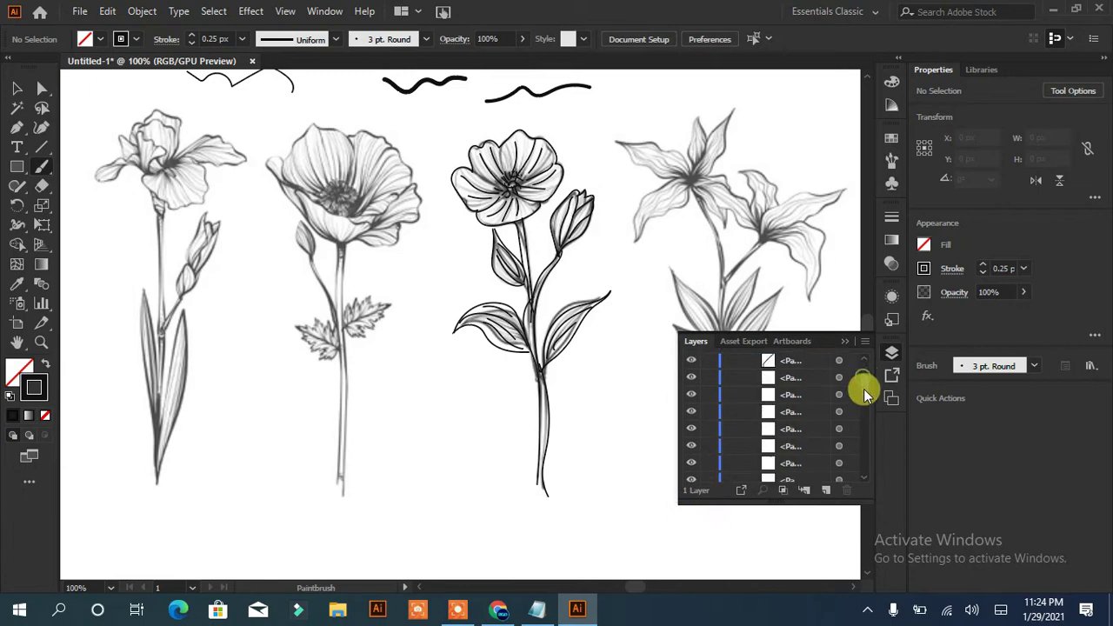
pyautogui.moveTo(863, 388); pyautogui.dragTo(868, 452)
pyautogui.click(691, 473)
pyautogui.press('v')
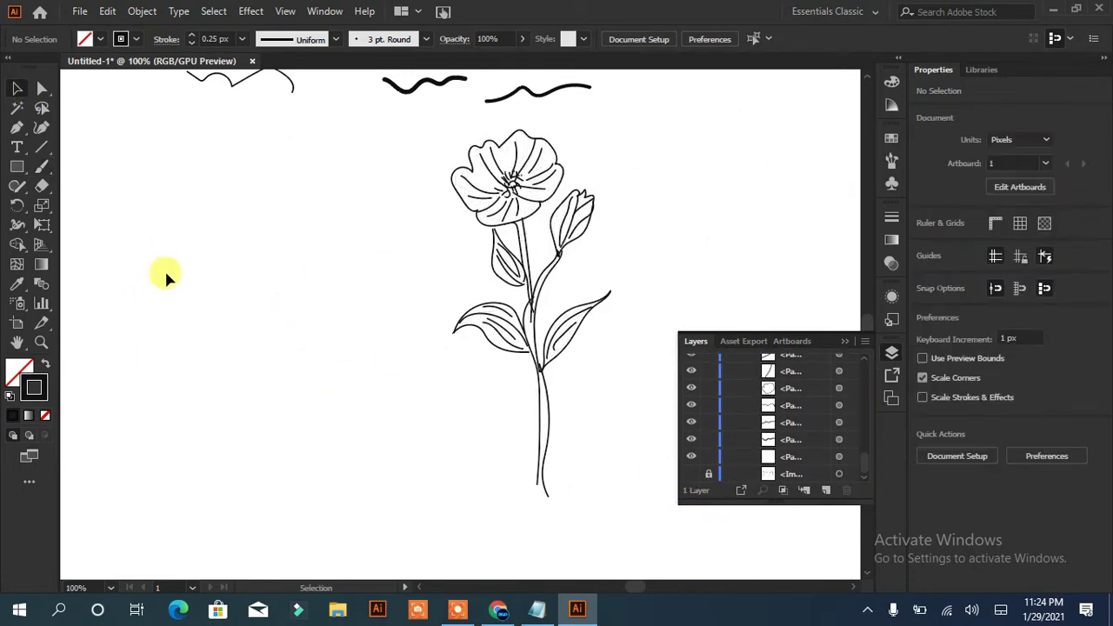
pyautogui.moveTo(267, 109); pyautogui.dragTo(158, 103)
pyautogui.press('Delete')
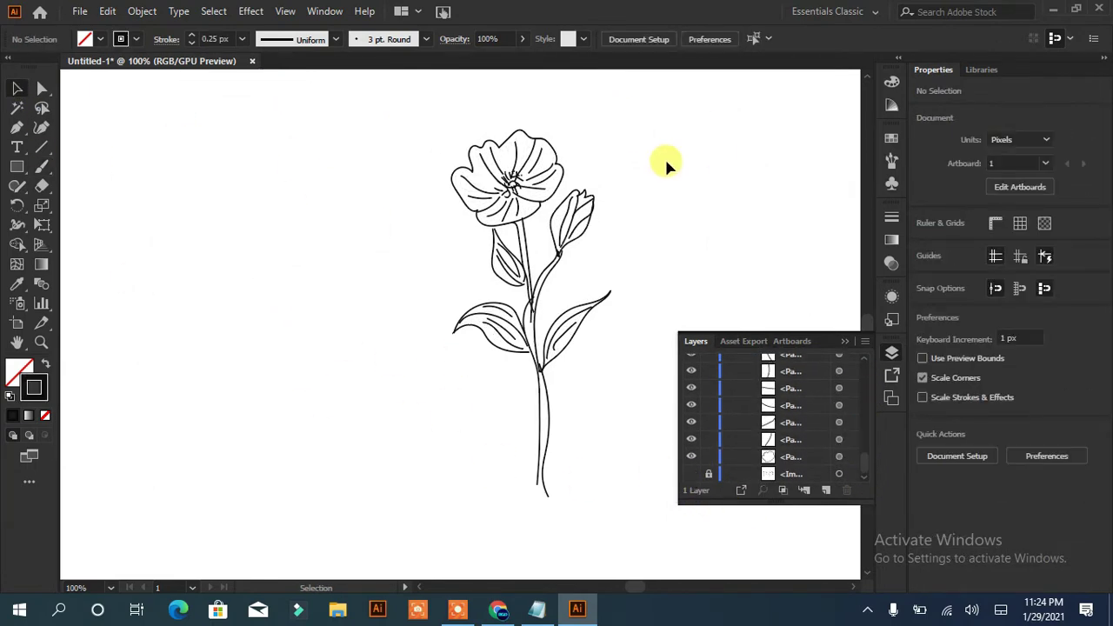
# - Select all the traced flower lines and group them (Ctrl+G)
pyautogui.hotkey('ctrl', 'a')
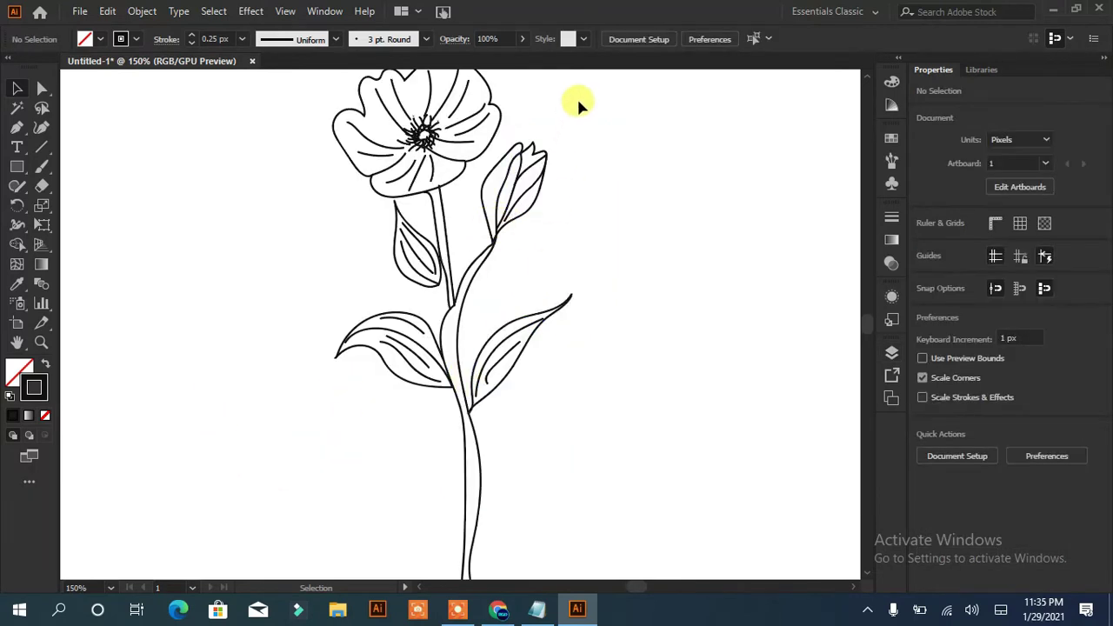
pyautogui.hotkey('ctrl', 'a')
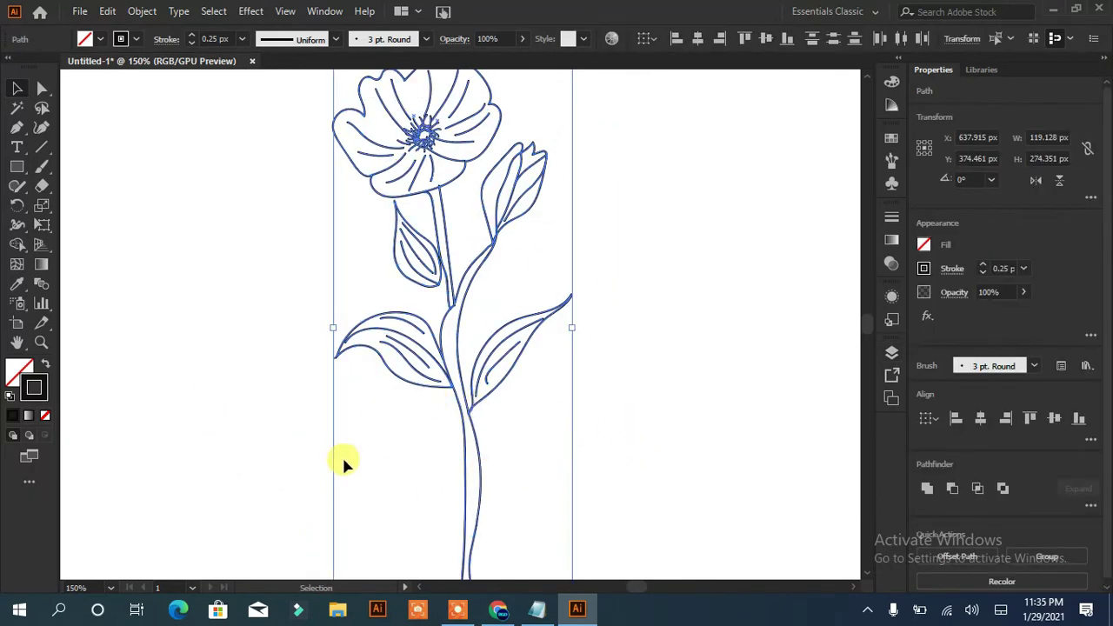
pyautogui.click(141, 11)
pyautogui.click(217, 214)
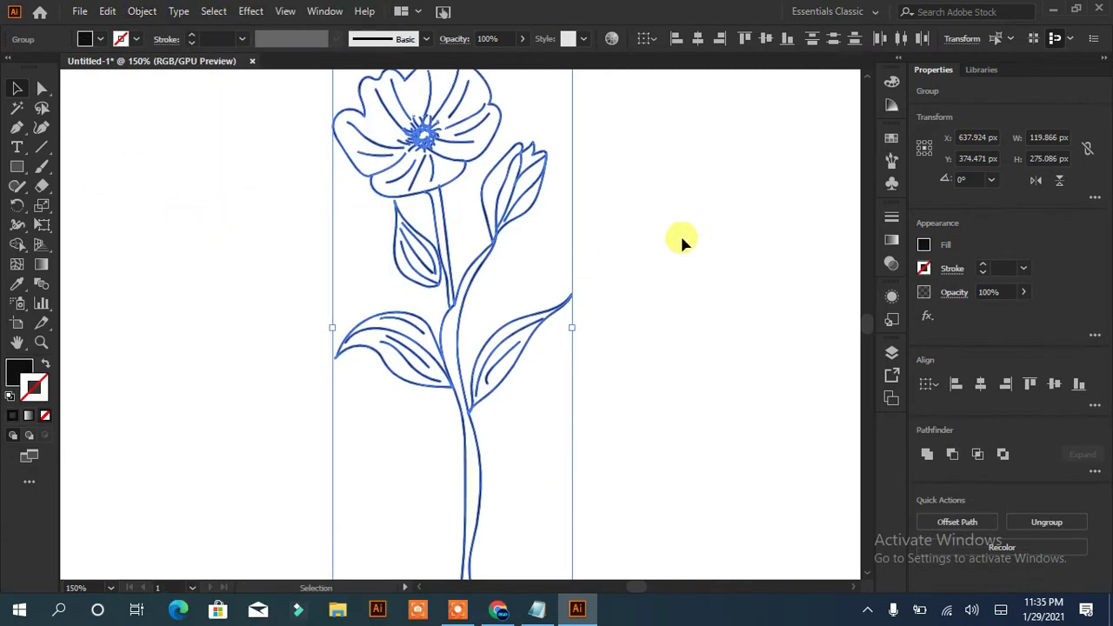
pyautogui.click(611, 228)
pyautogui.scroll(-3, 452, 391)
pyautogui.hotkey('ctrl', 'a')
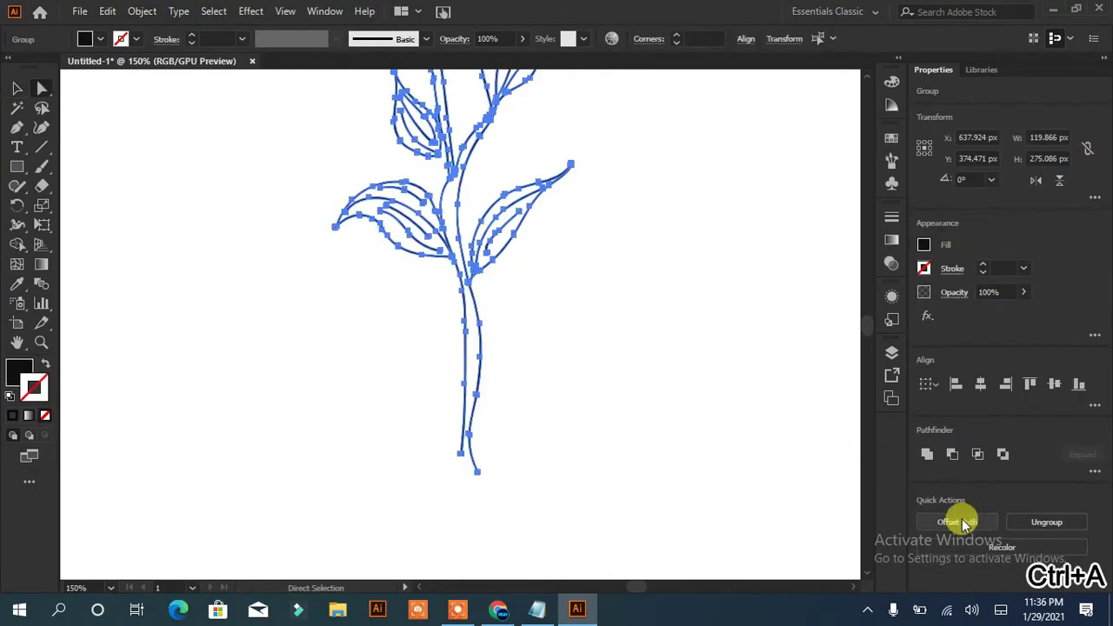
pyautogui.hotkey('ctrl', 'g')
# - Drag the flower group into the Brushes panel as a new Scatter Brush
pyautogui.click(889, 181)
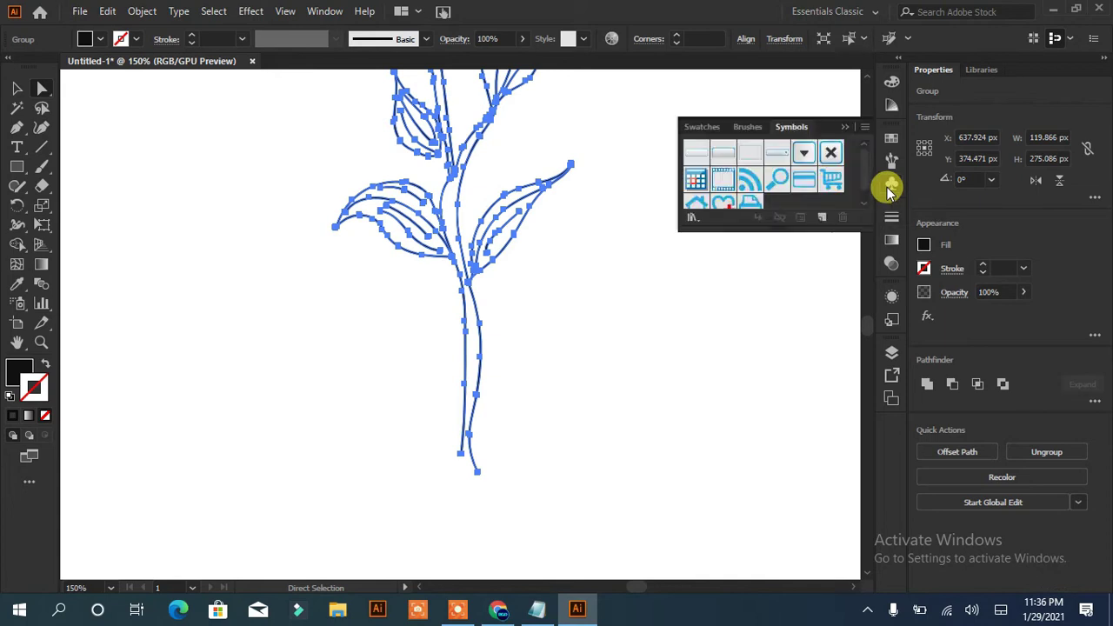
pyautogui.click(888, 162)
pyautogui.press('v')
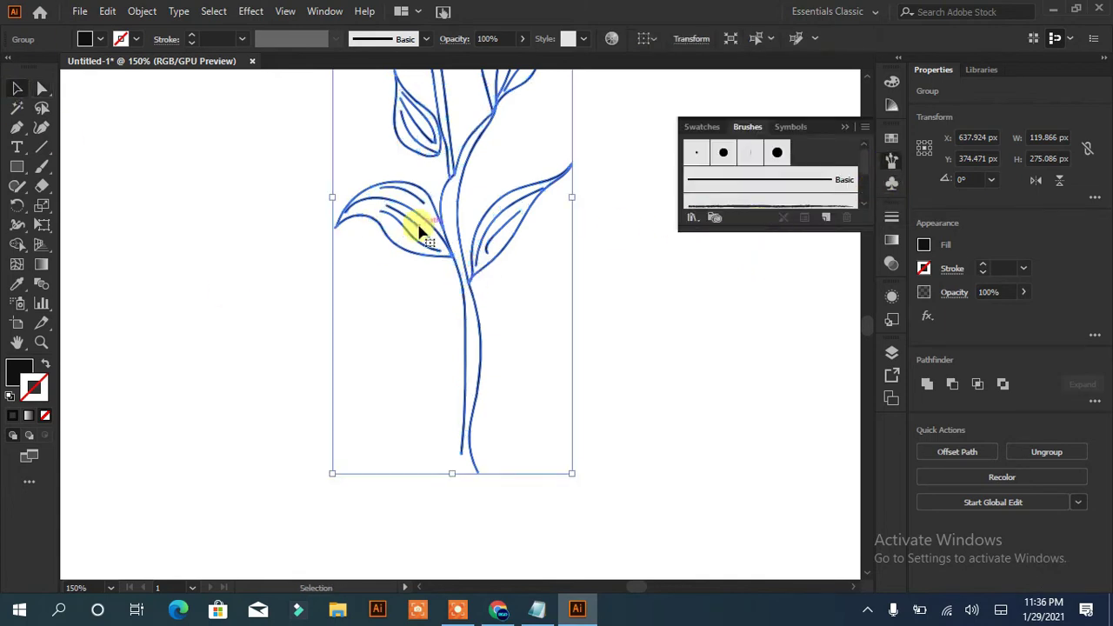
pyautogui.moveTo(406, 216)
pyautogui.mouseDown()
pyautogui.moveTo(724, 198)
pyautogui.moveTo(826, 217)
pyautogui.mouseUp()
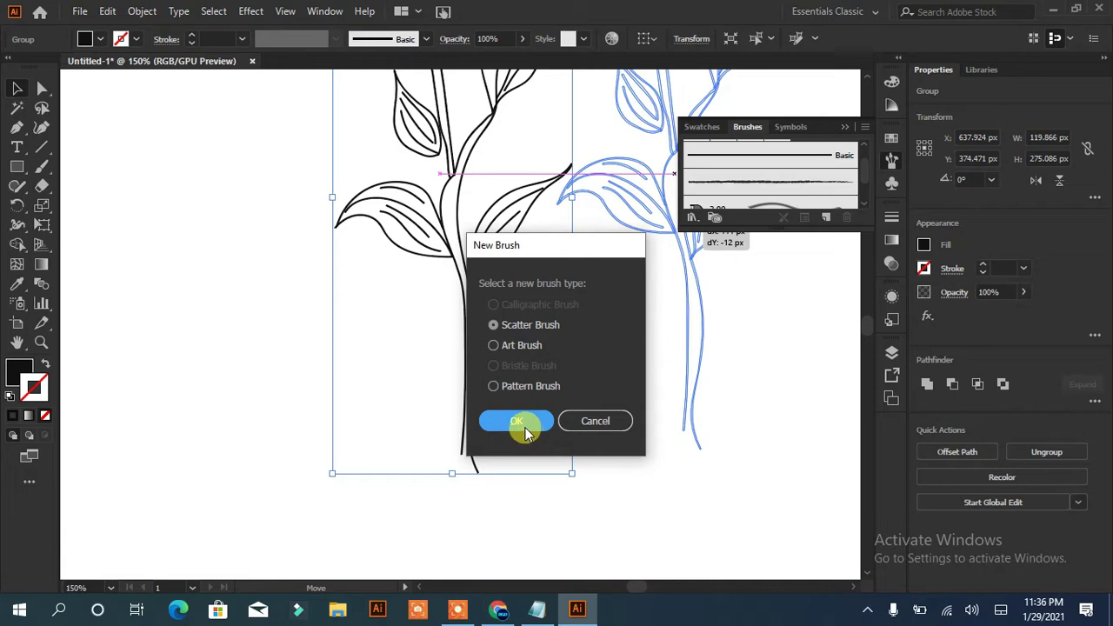
pyautogui.click(522, 426)
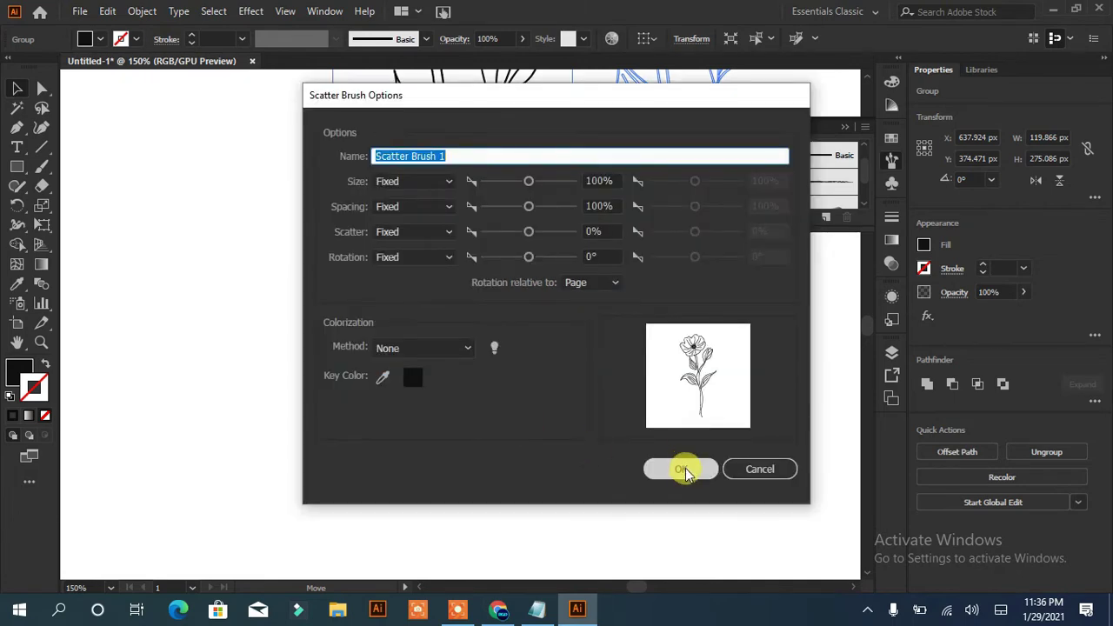
pyautogui.click(685, 470)
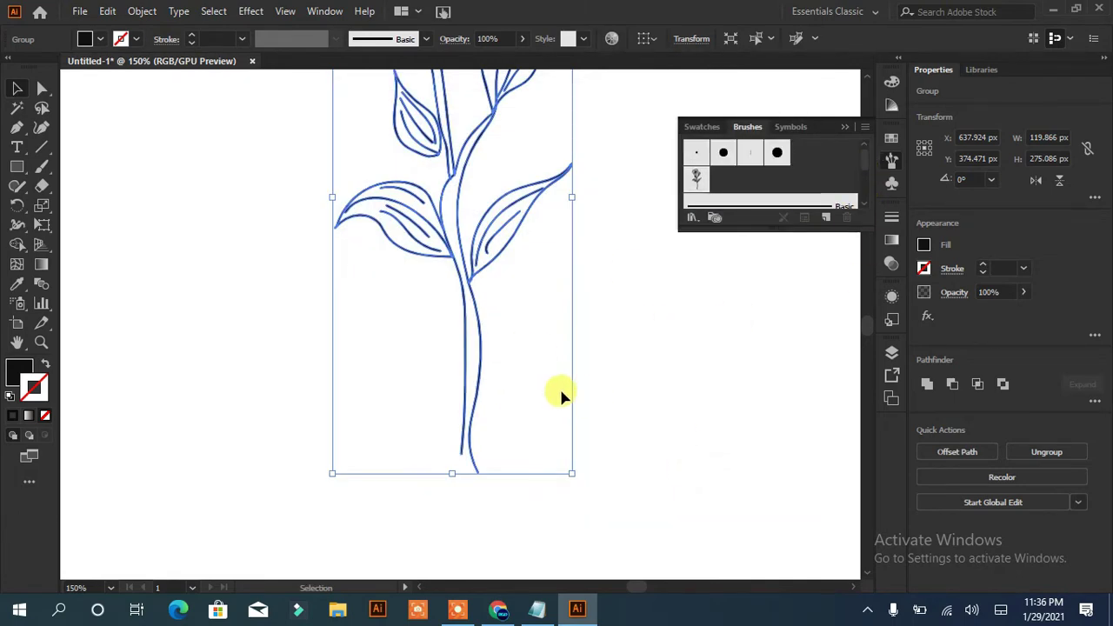
pyautogui.hotkey('ctrl', '0')
# - Draw a large circle on the artboard with the Ellipse tool
pyautogui.click(591, 305)
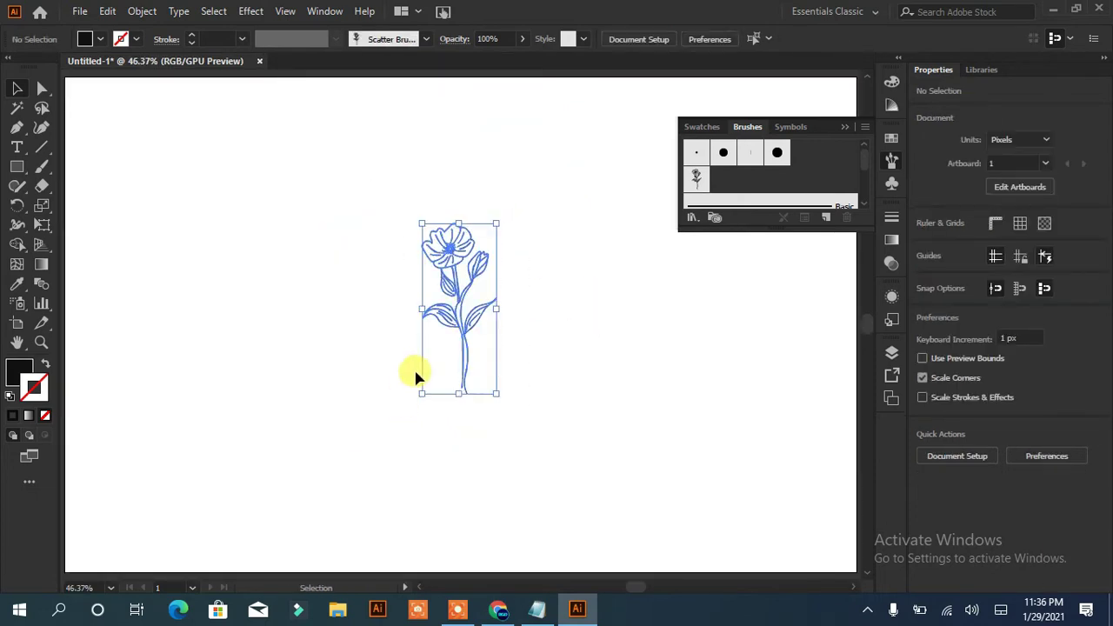
pyautogui.hotkey('ctrl', 'z')
pyautogui.click(407, 352)
pyautogui.click(19, 166)
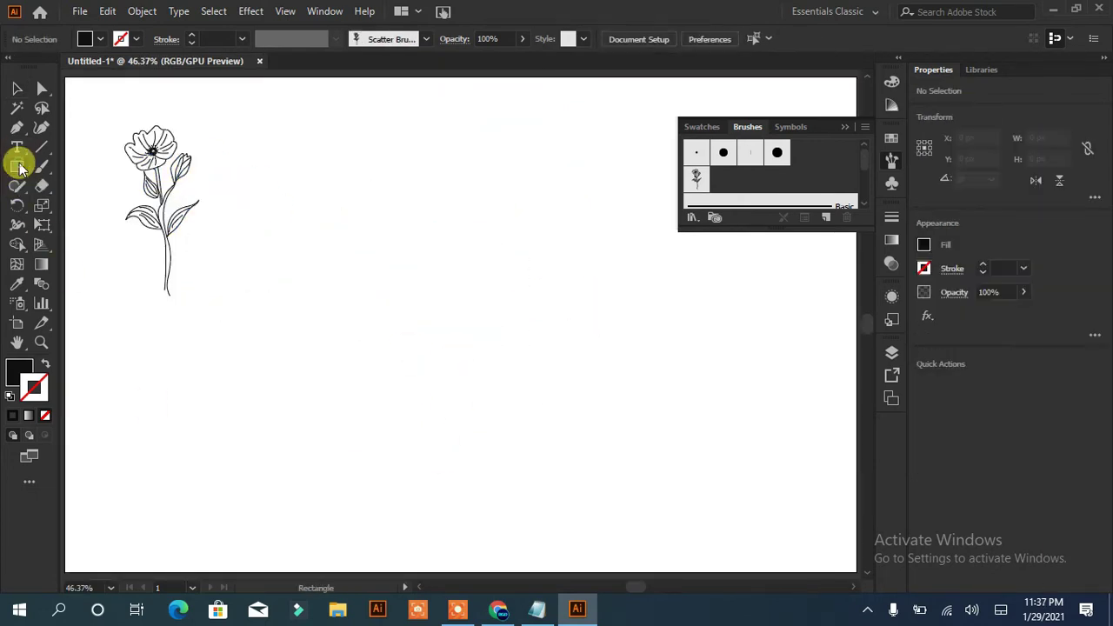
pyautogui.moveTo(340, 238); pyautogui.dragTo(504, 392)
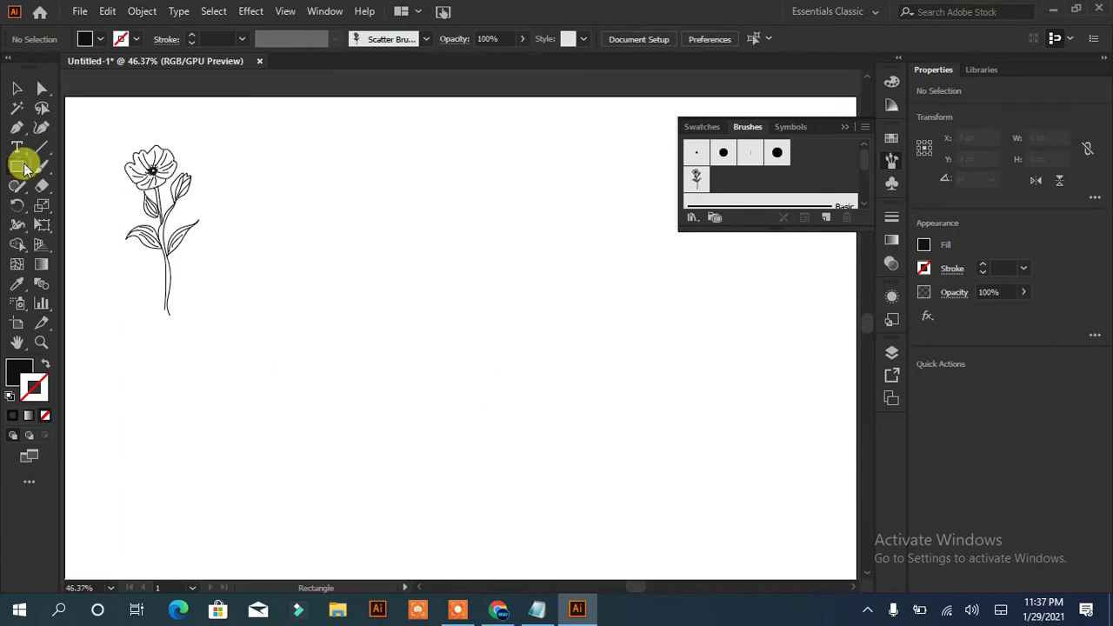
pyautogui.click(83, 207)
pyautogui.moveTo(357, 247); pyautogui.dragTo(591, 482)
pyautogui.moveTo(472, 367); pyautogui.dragTo(419, 299)
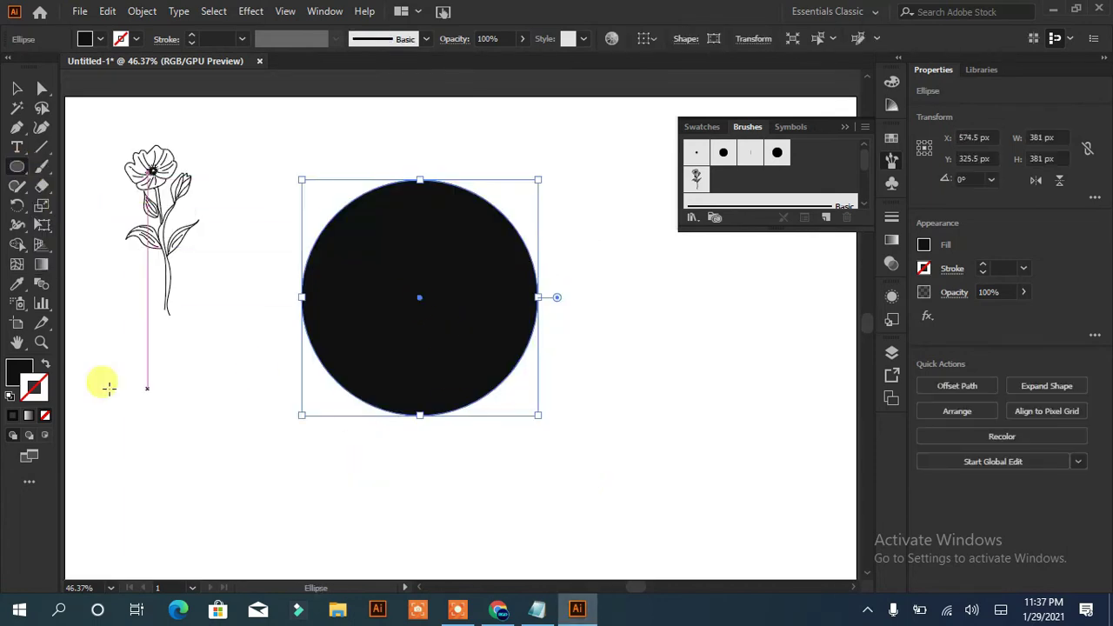
# - Make the circle a thin outline and move the flower into its centre
pyautogui.click(45, 363)
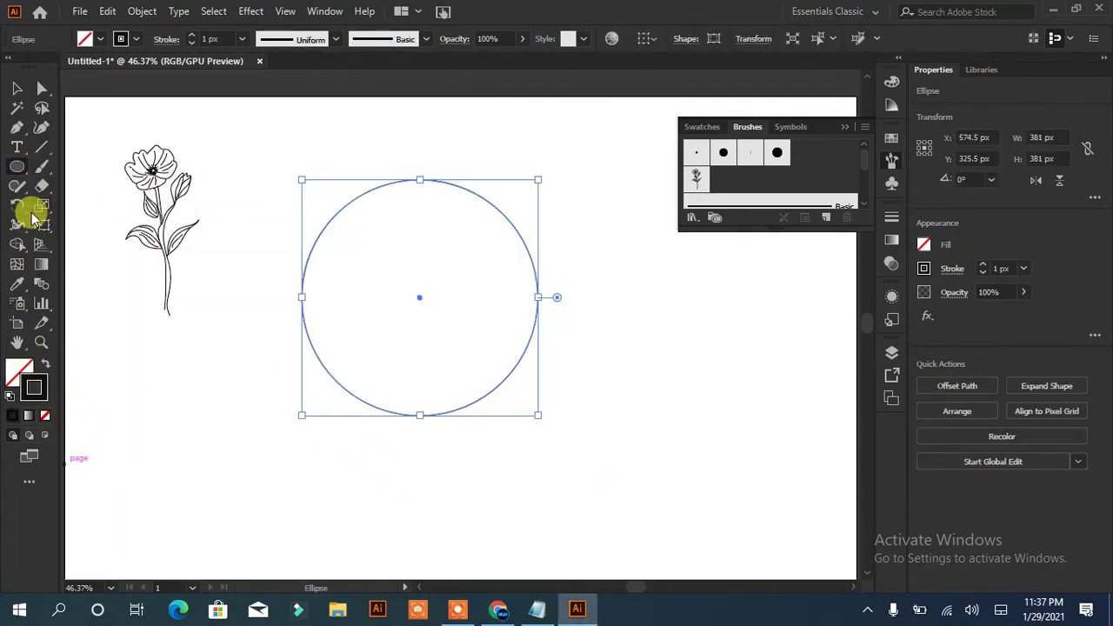
pyautogui.hotkey('ctrl', 'z')
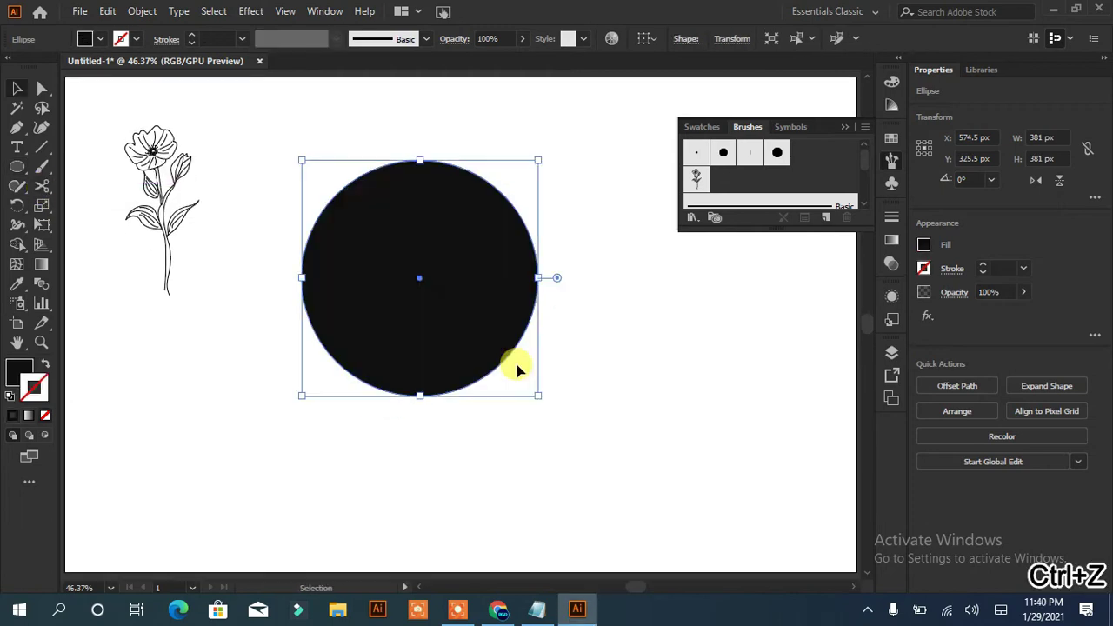
pyautogui.click(516, 365)
pyautogui.click(467, 318)
pyautogui.click(45, 364)
pyautogui.click(151, 261)
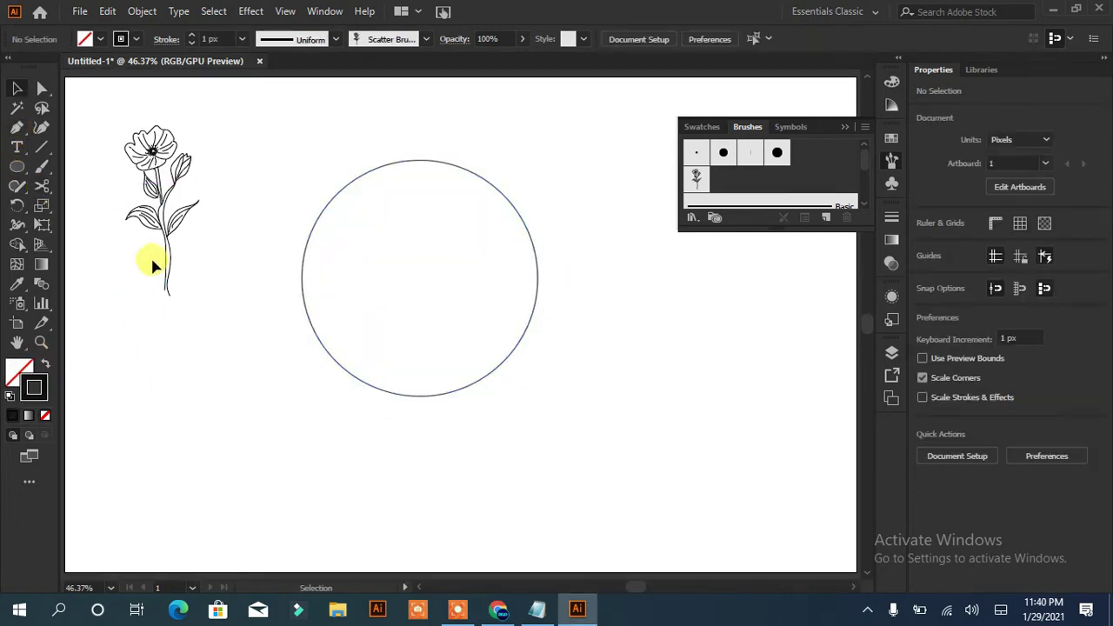
pyautogui.moveTo(151, 265); pyautogui.dragTo(409, 345)
pyautogui.click(498, 382)
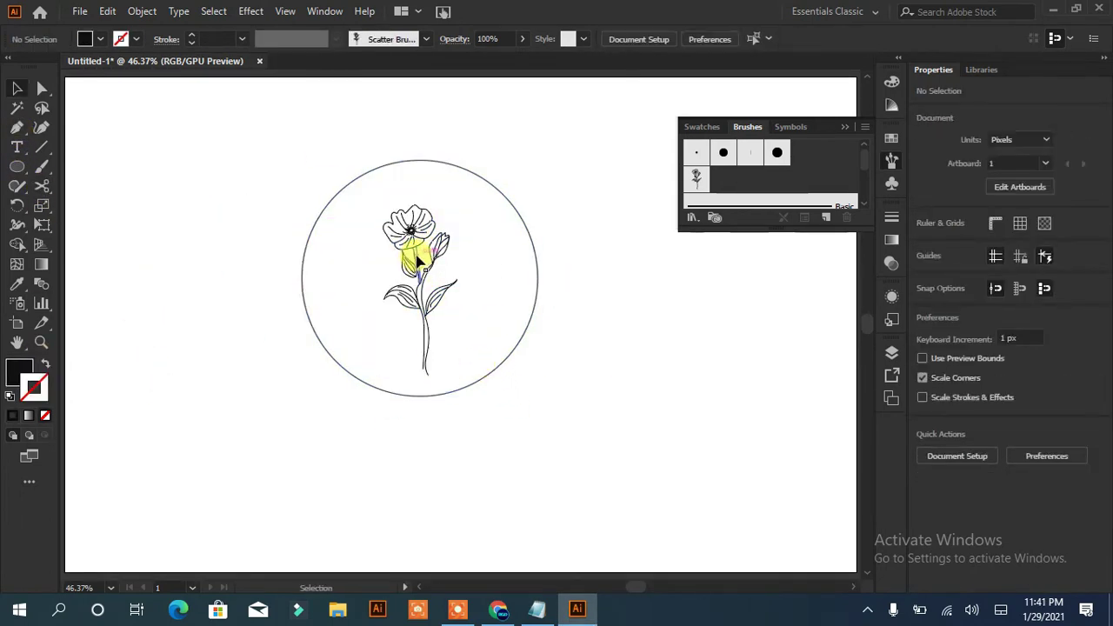
# - Add a smaller, rotated flower copy beside the stem and centre the circle around both
pyautogui.moveTo(418, 259)
pyautogui.mouseDown()
pyautogui.moveTo(526, 308)
pyautogui.moveTo(499, 261)
pyautogui.mouseUp()
pyautogui.moveTo(540, 209); pyautogui.dragTo(508, 276)
pyautogui.moveTo(457, 301); pyautogui.dragTo(356, 203)
pyautogui.moveTo(419, 268)
pyautogui.mouseDown()
pyautogui.moveTo(401, 271)
pyautogui.moveTo(406, 349)
pyautogui.mouseUp()
pyautogui.click(588, 393)
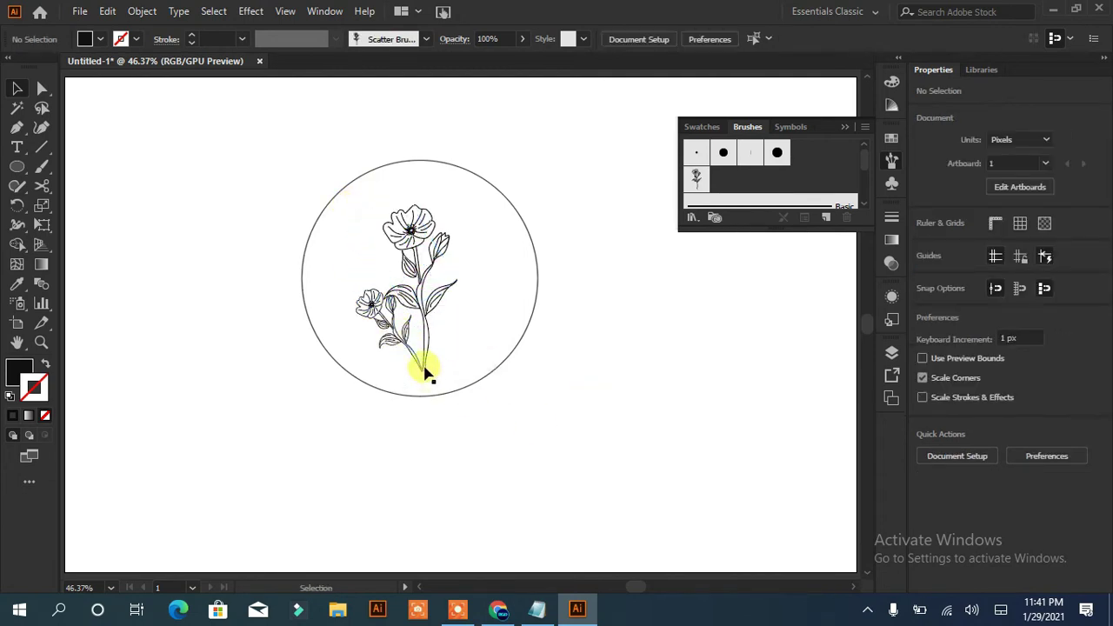
pyautogui.hotkey('ctrl', 'a')
pyautogui.click(363, 371)
pyautogui.moveTo(380, 389); pyautogui.dragTo(369, 394)
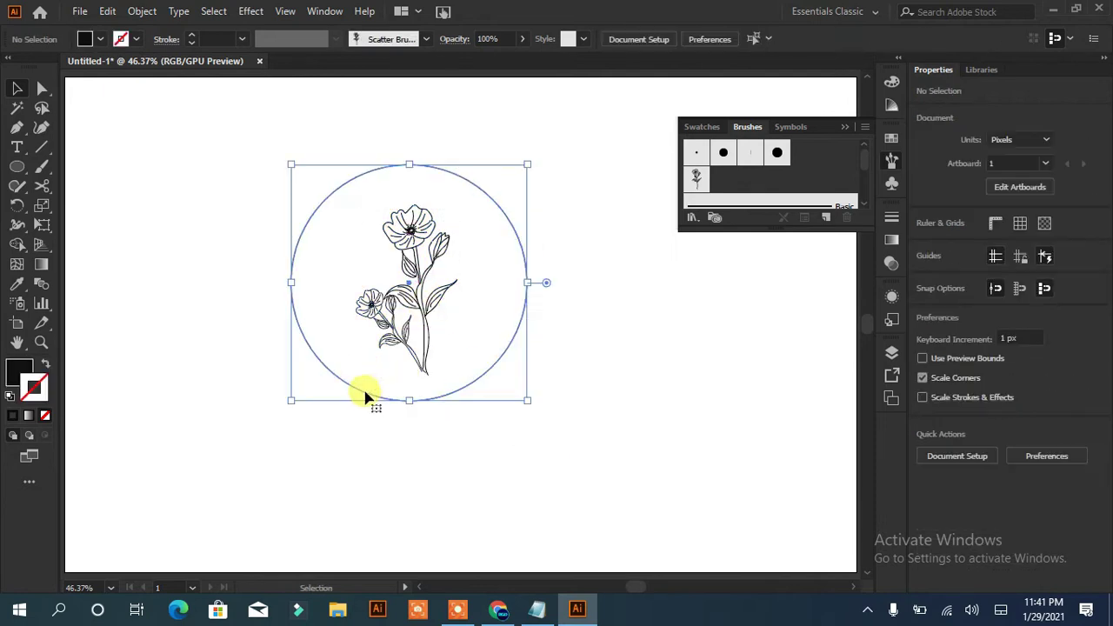
pyautogui.click(296, 429)
# - Type 'botanical logo' along the circle and set it to 50 px
pyautogui.press('t')
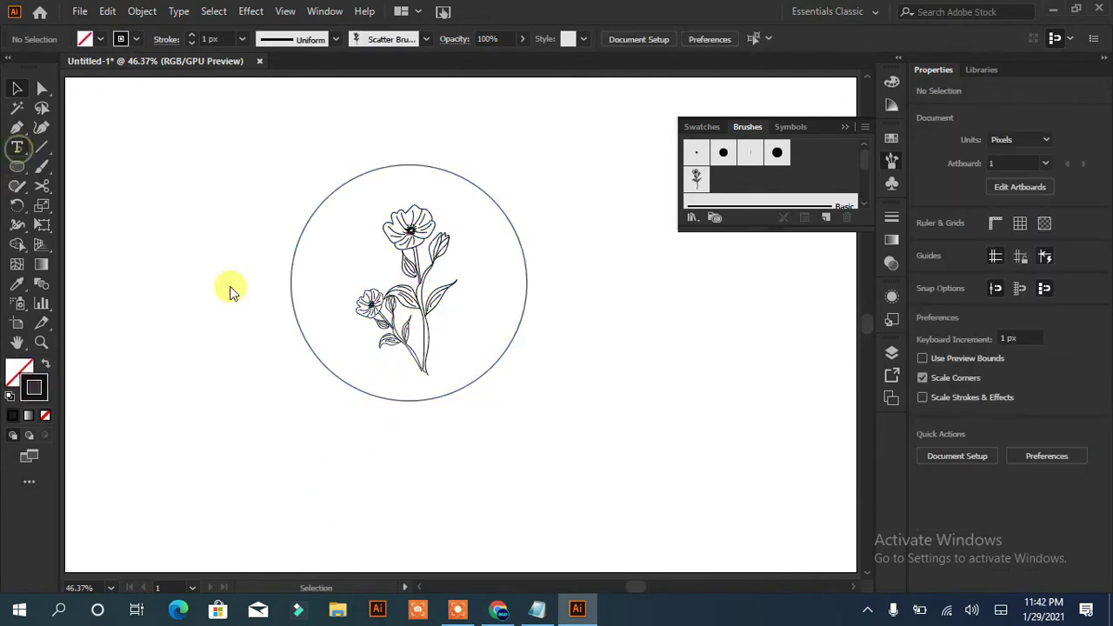
pyautogui.moveTo(17, 147); pyautogui.dragTo(96, 187)
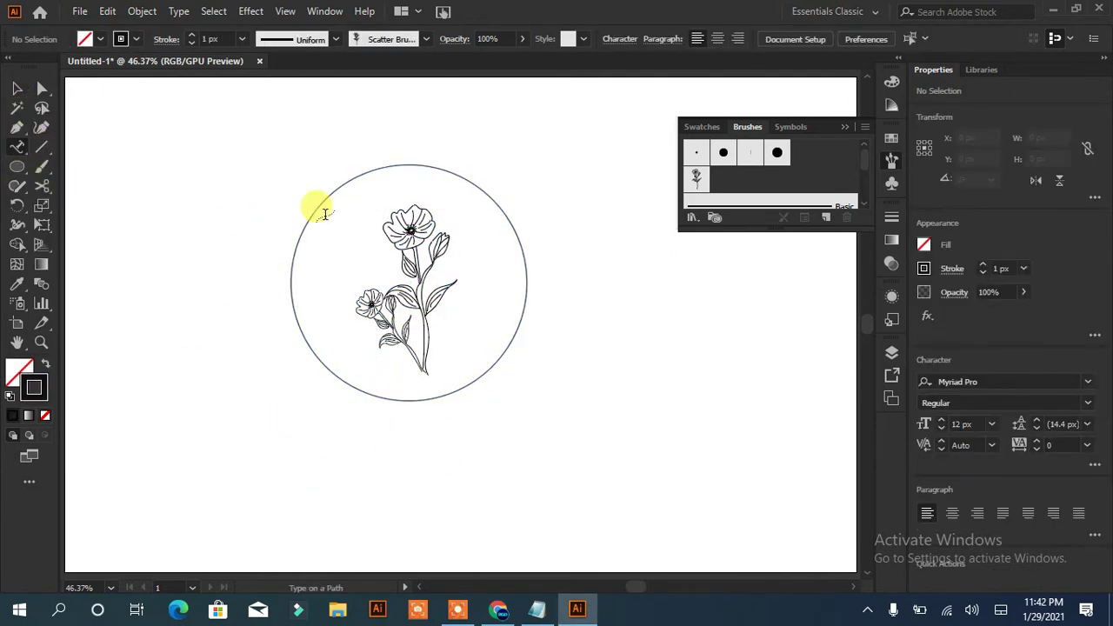
pyautogui.click(403, 403)
pyautogui.press('BackSpace')
pyautogui.write('botanical logo')
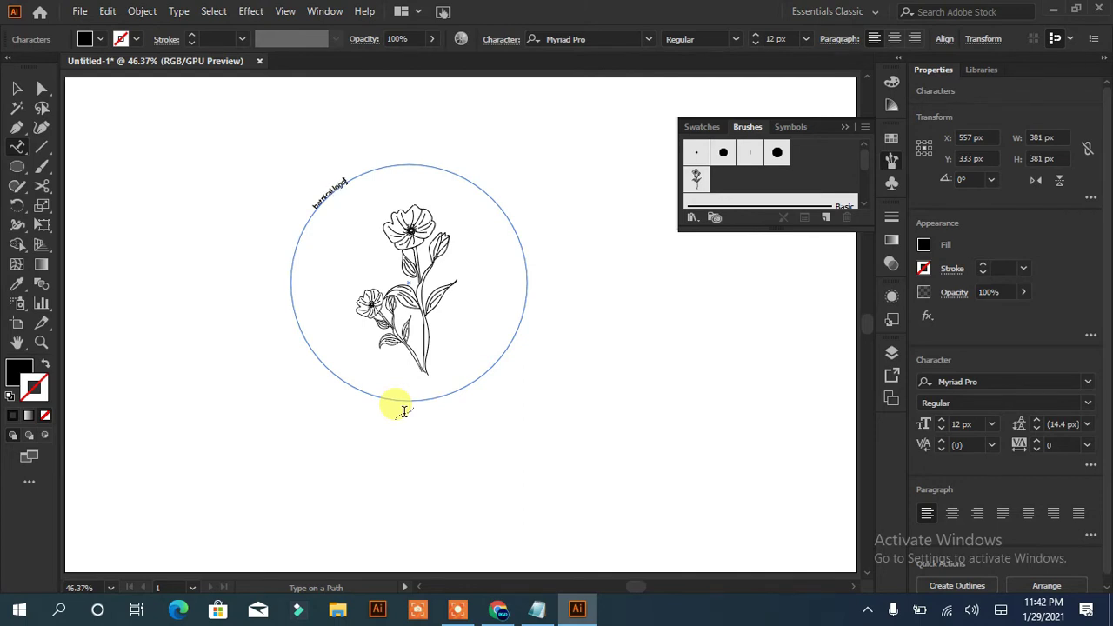
pyautogui.click(16, 88)
pyautogui.click(940, 419)
pyautogui.click(941, 419)
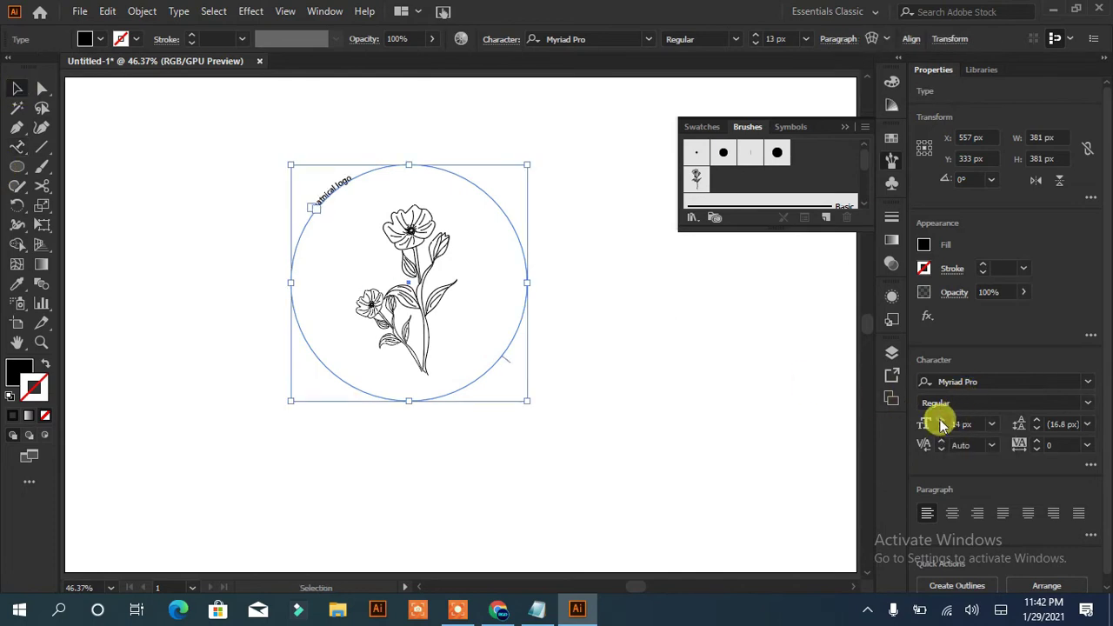
pyautogui.click(940, 418)
pyautogui.click(941, 419)
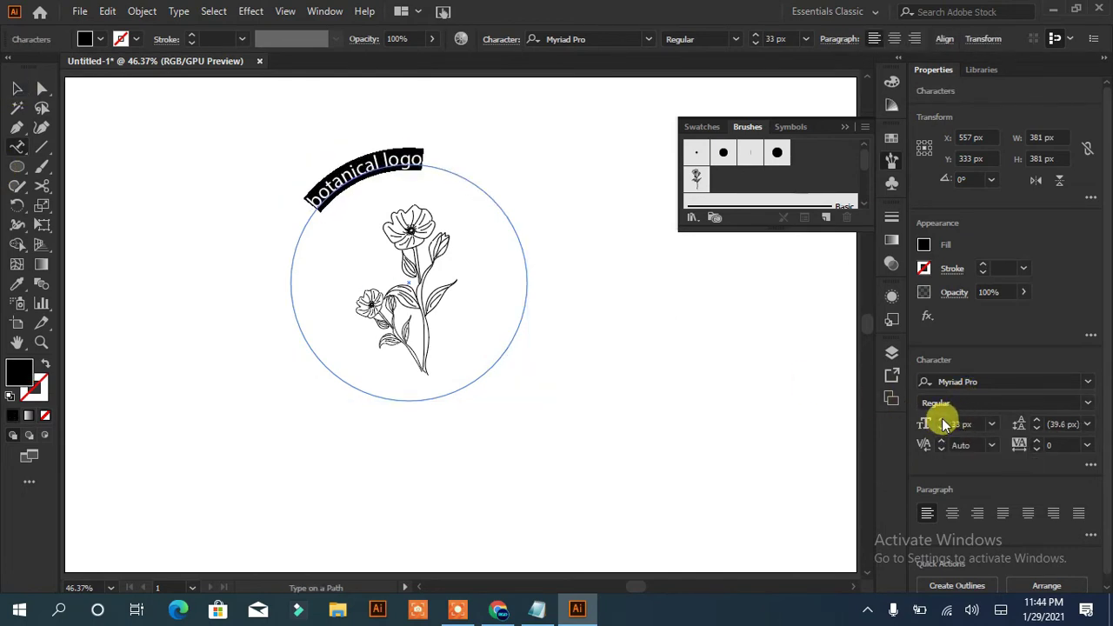
pyautogui.click(941, 419)
pyautogui.press('Escape')
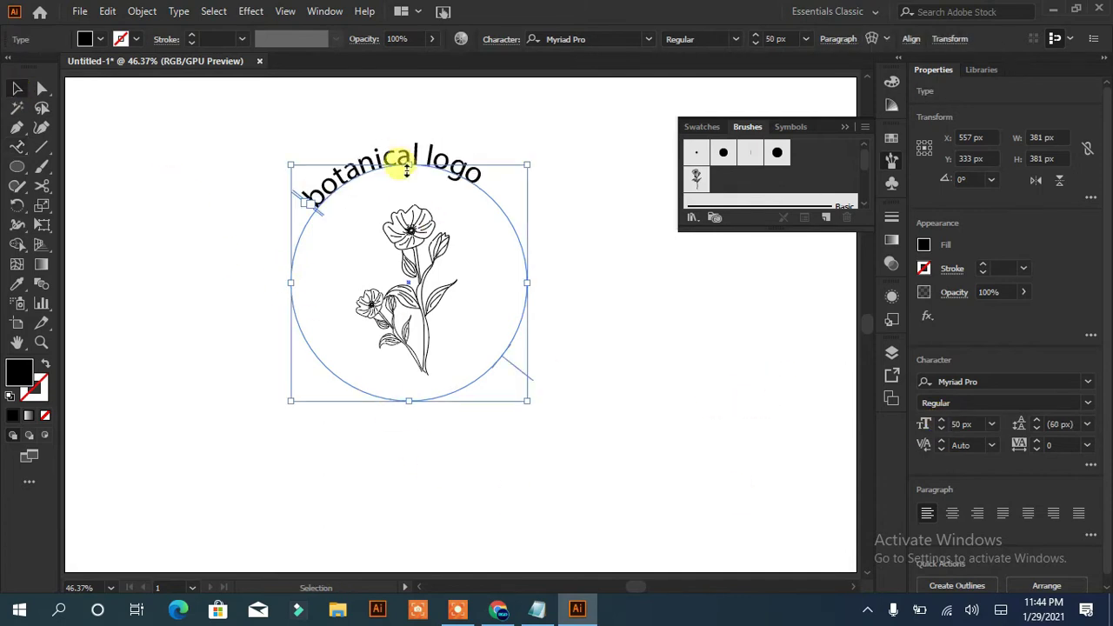
# - Set the Type on a Path Options Align to Path to Center
pyautogui.click(178, 11)
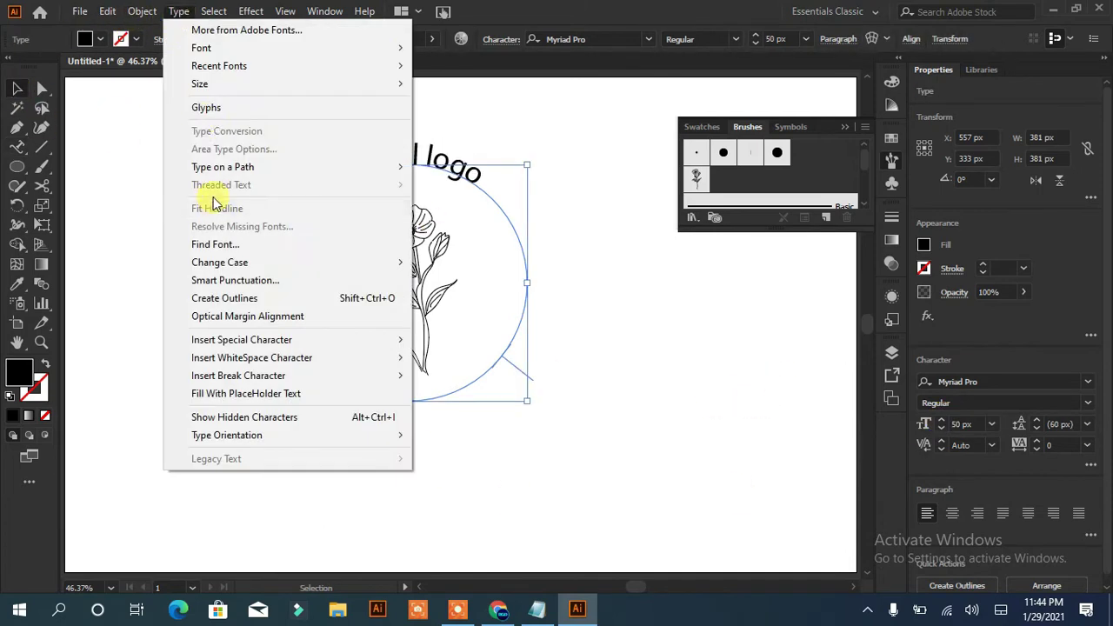
pyautogui.click(510, 259)
pyautogui.click(752, 158)
pyautogui.click(750, 211)
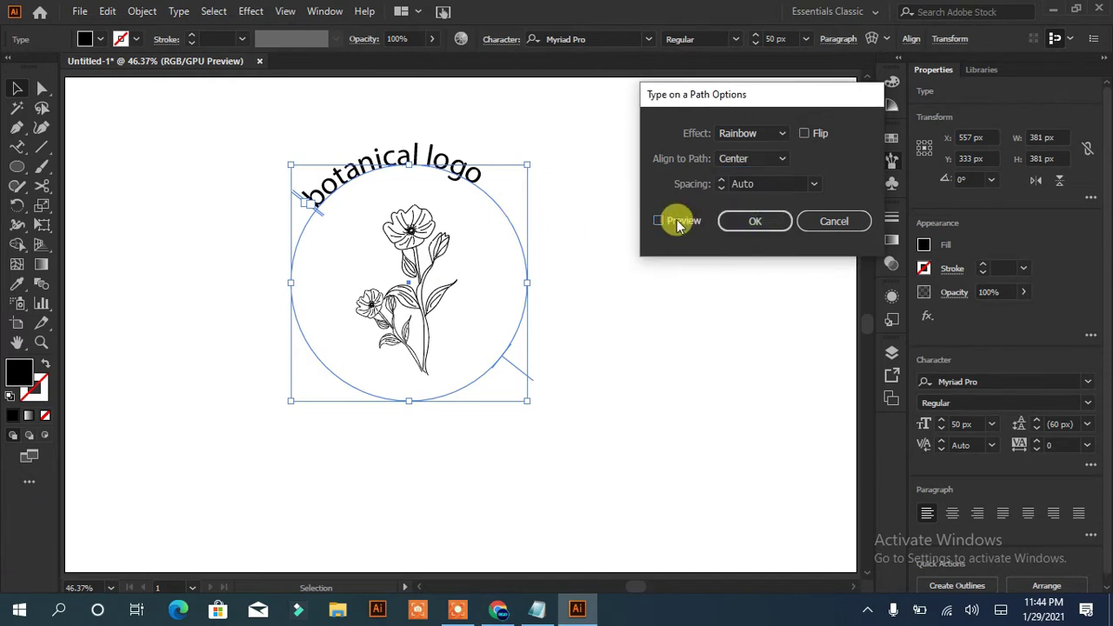
pyautogui.click(679, 222)
pyautogui.click(723, 221)
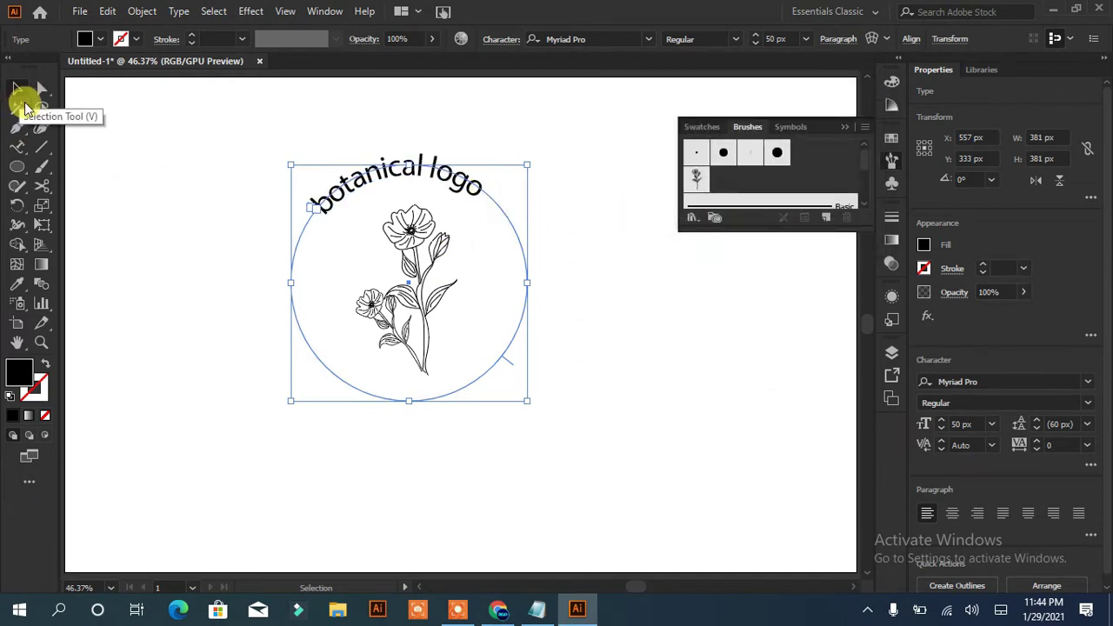
pyautogui.click(16, 146)
# - Change the arched lettering's font to Minion Variable Concept in the Character panel
pyautogui.moveTo(303, 200); pyautogui.dragTo(605, 319)
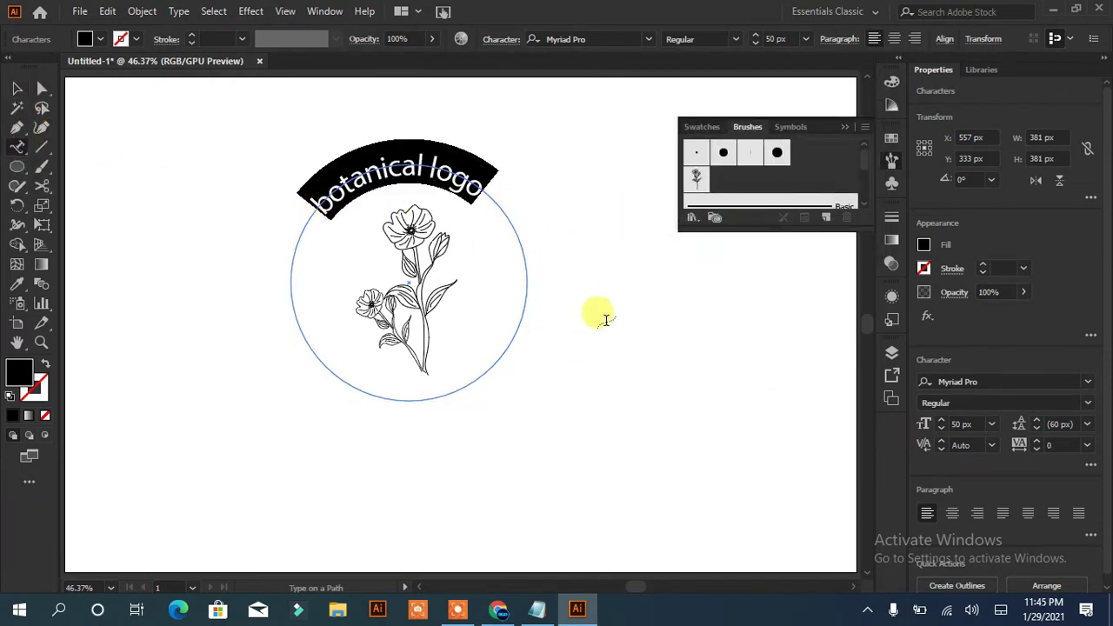
pyautogui.click(1087, 381)
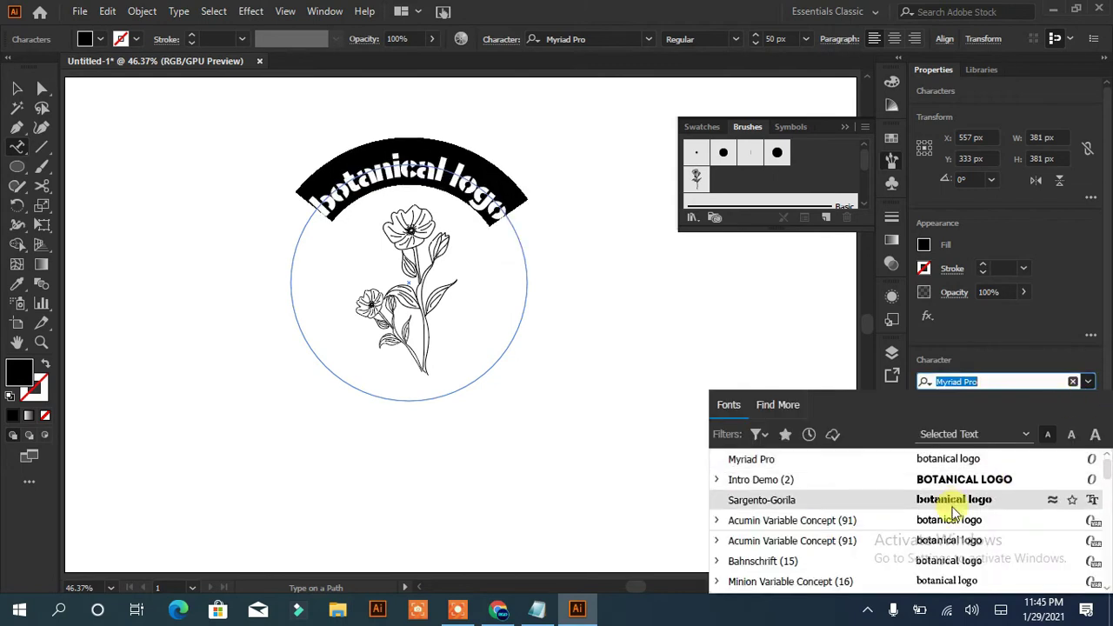
pyautogui.scroll(-1, 947, 518)
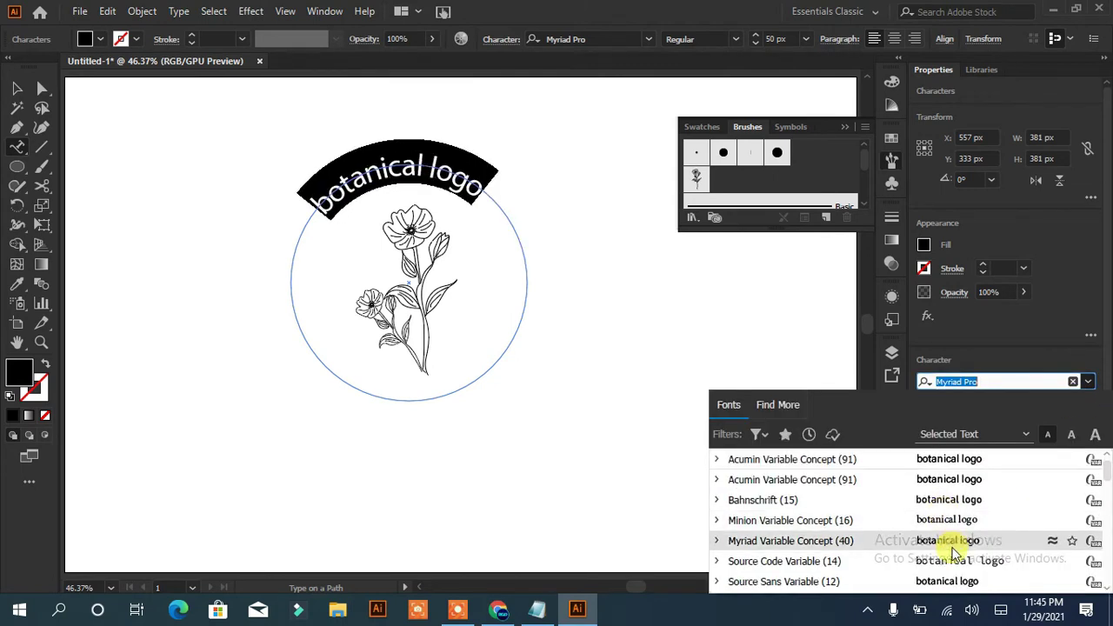
pyautogui.press('Escape')
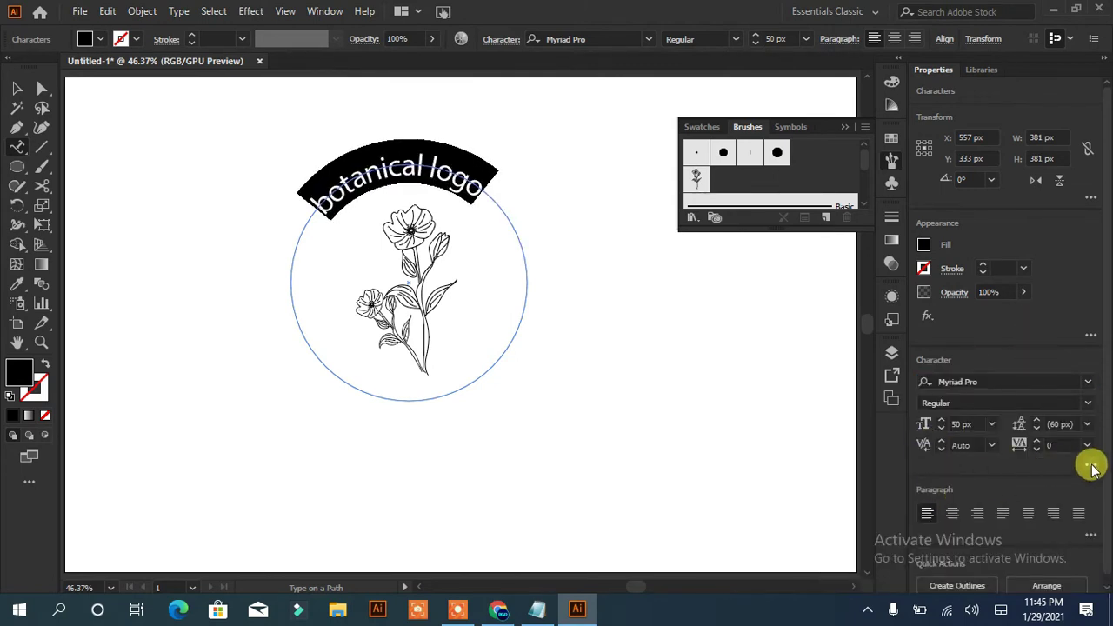
pyautogui.click(1090, 464)
pyautogui.click(925, 420)
pyautogui.click(1085, 279)
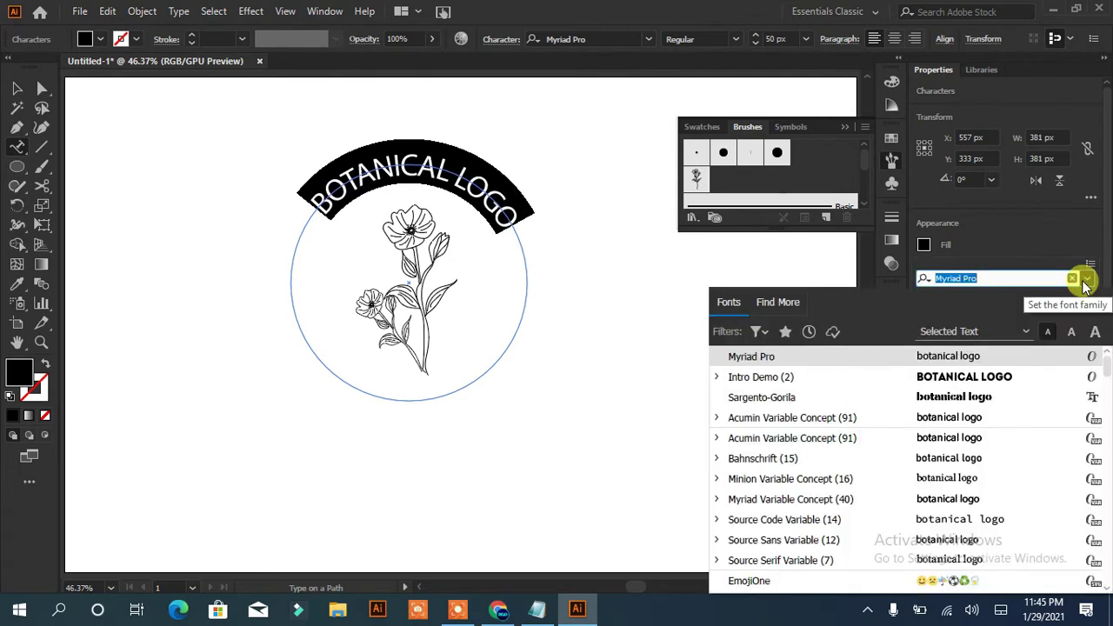
pyautogui.press('Down')
pyautogui.press('Down')
pyautogui.press('Down')
pyautogui.press('Down')
pyautogui.press('Down')
pyautogui.press('Return')
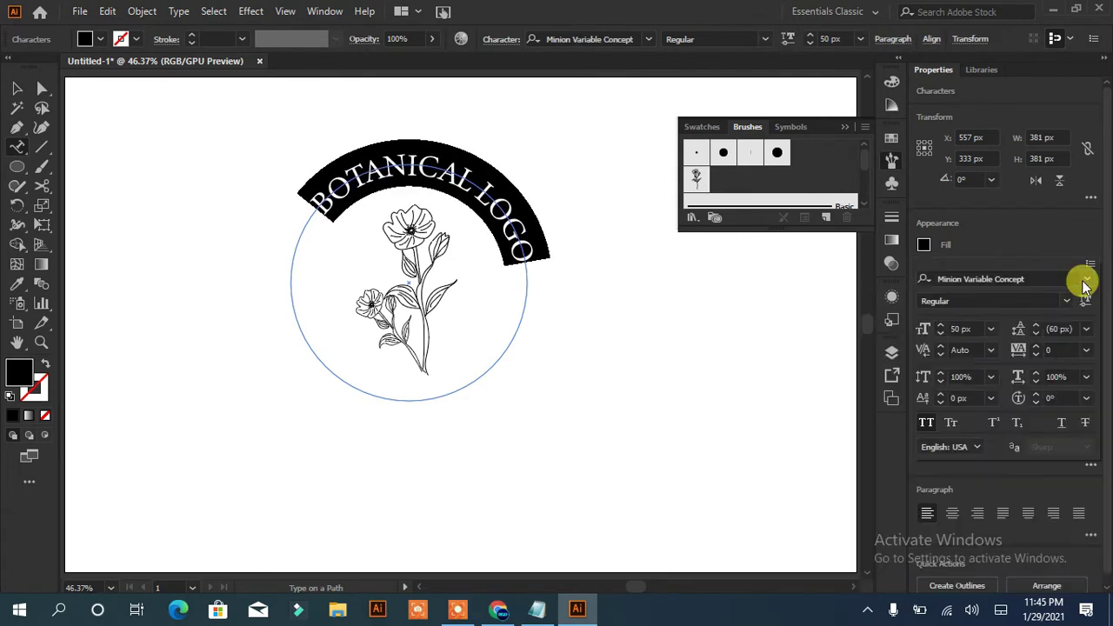
pyautogui.press('Escape')
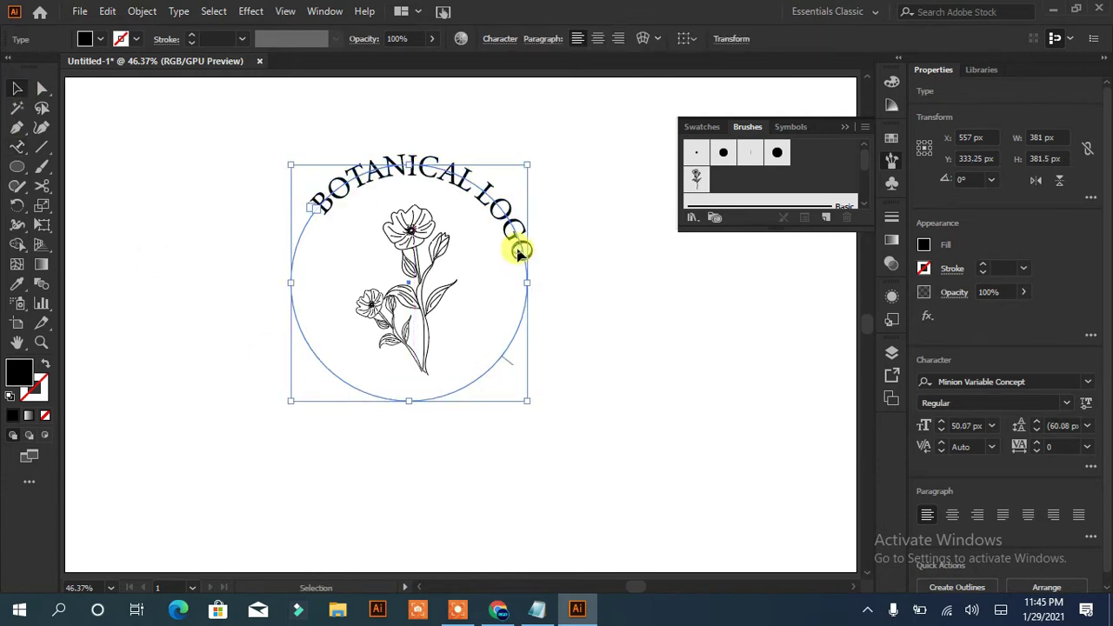
# - Rotate the text circle and pull the DESIGNER and BOTANICAL LOGO circles apart
pyautogui.moveTo(514, 244); pyautogui.dragTo(515, 250)
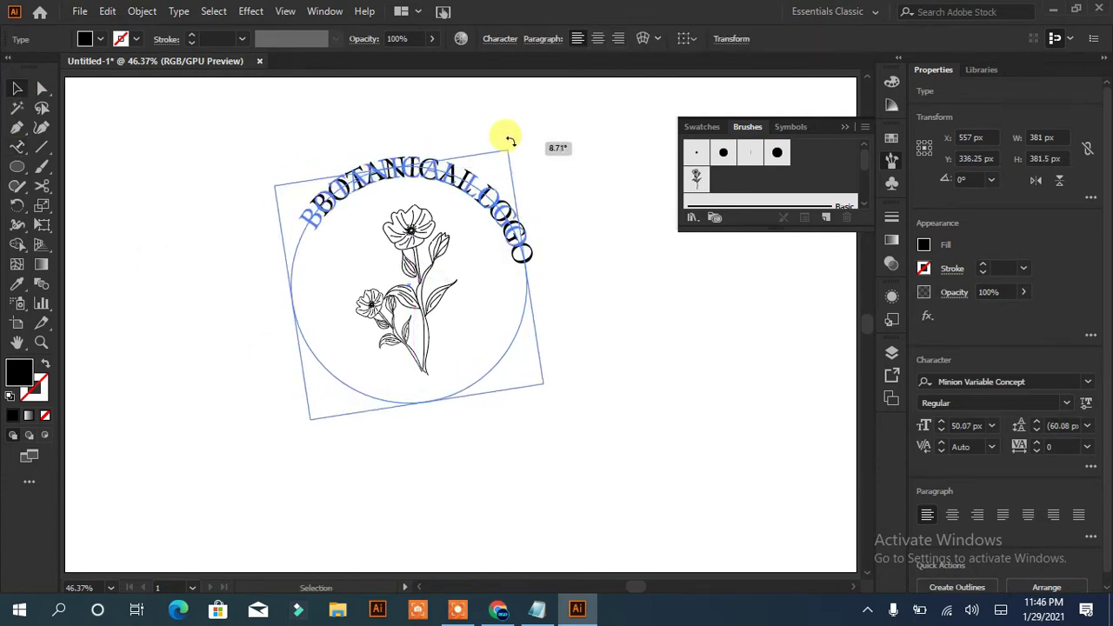
pyautogui.moveTo(527, 164); pyautogui.dragTo(472, 112)
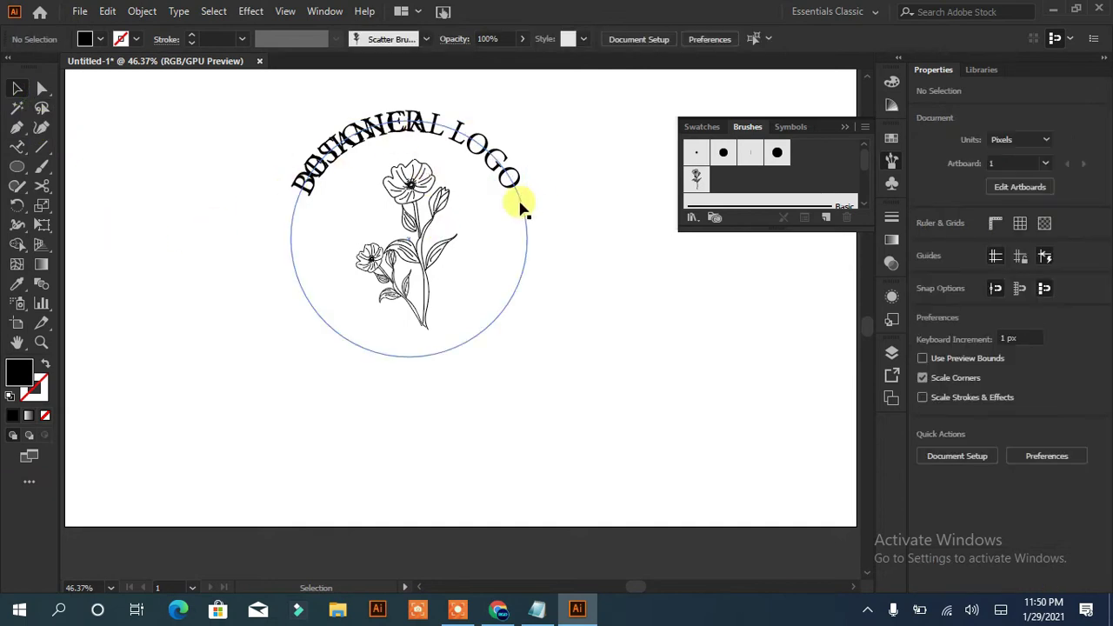
pyautogui.click(435, 154)
pyautogui.moveTo(435, 154); pyautogui.dragTo(324, 218)
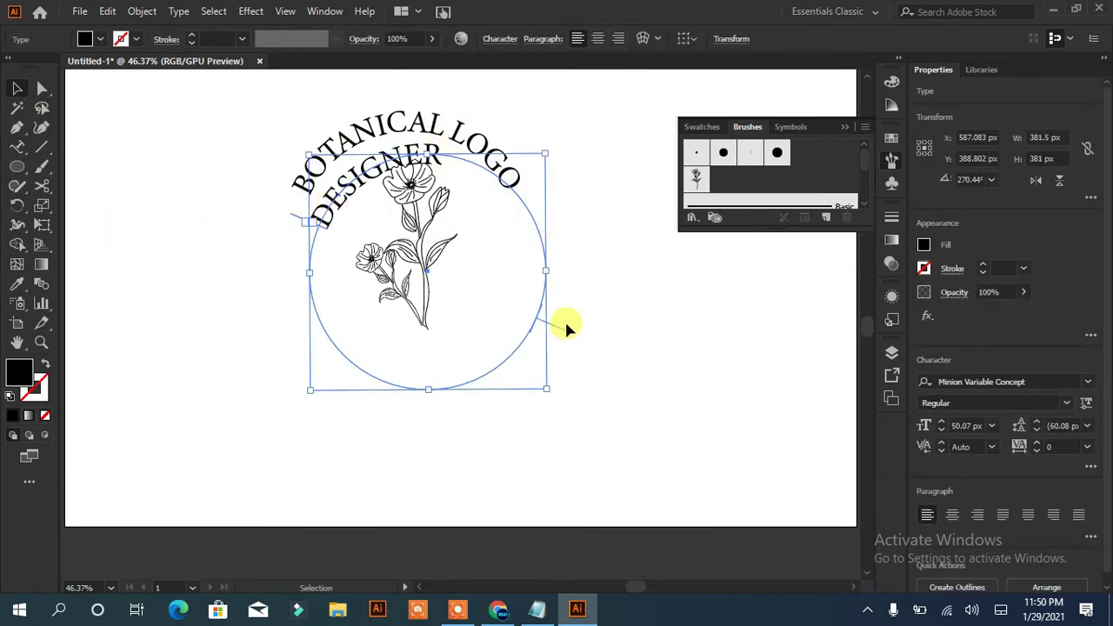
pyautogui.moveTo(525, 315); pyautogui.dragTo(618, 356)
pyautogui.click(554, 324)
pyautogui.hotkey('ctrl', 'z')
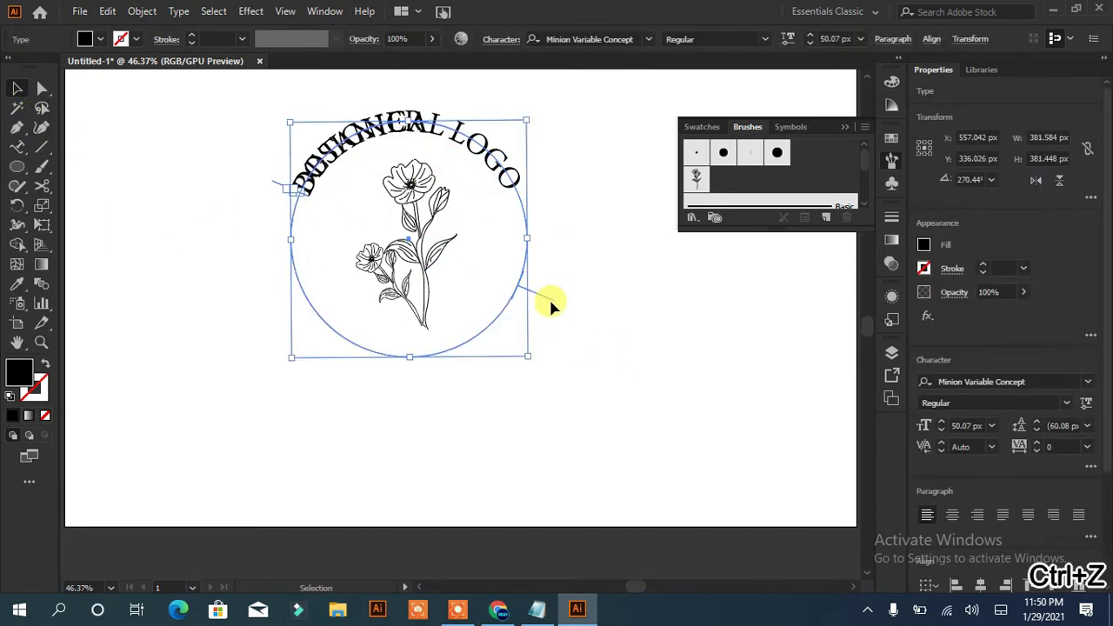
pyautogui.click(625, 322)
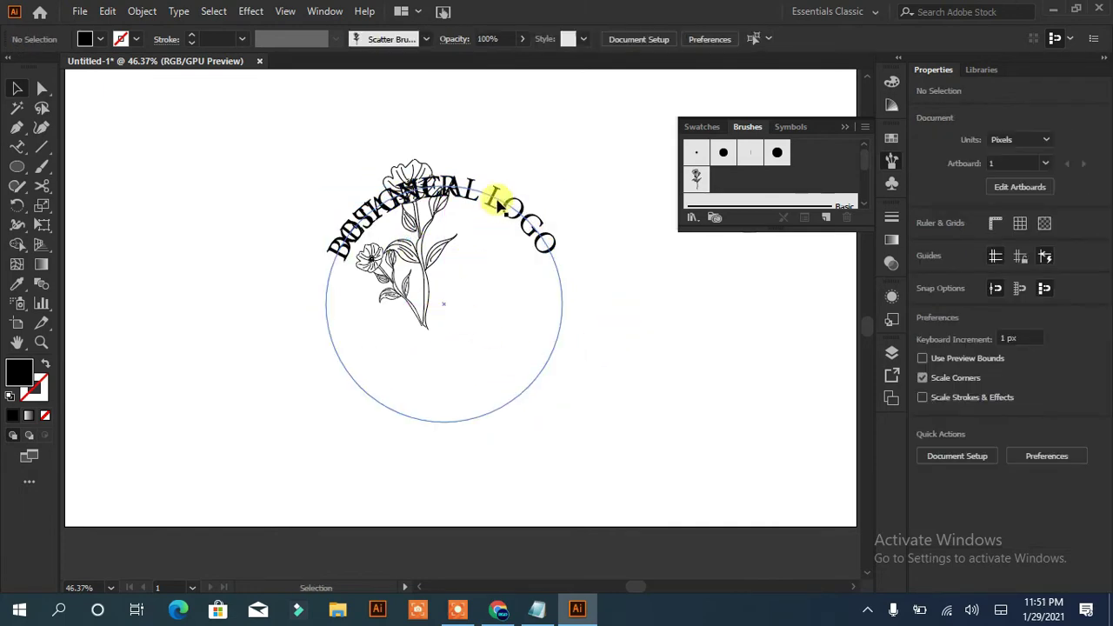
pyautogui.moveTo(496, 186); pyautogui.dragTo(281, 217)
# - Slide DESIGNER to its circle's bottom and return both circles over the flower
pyautogui.moveTo(472, 186); pyautogui.dragTo(621, 258)
pyautogui.moveTo(757, 452); pyautogui.dragTo(732, 448)
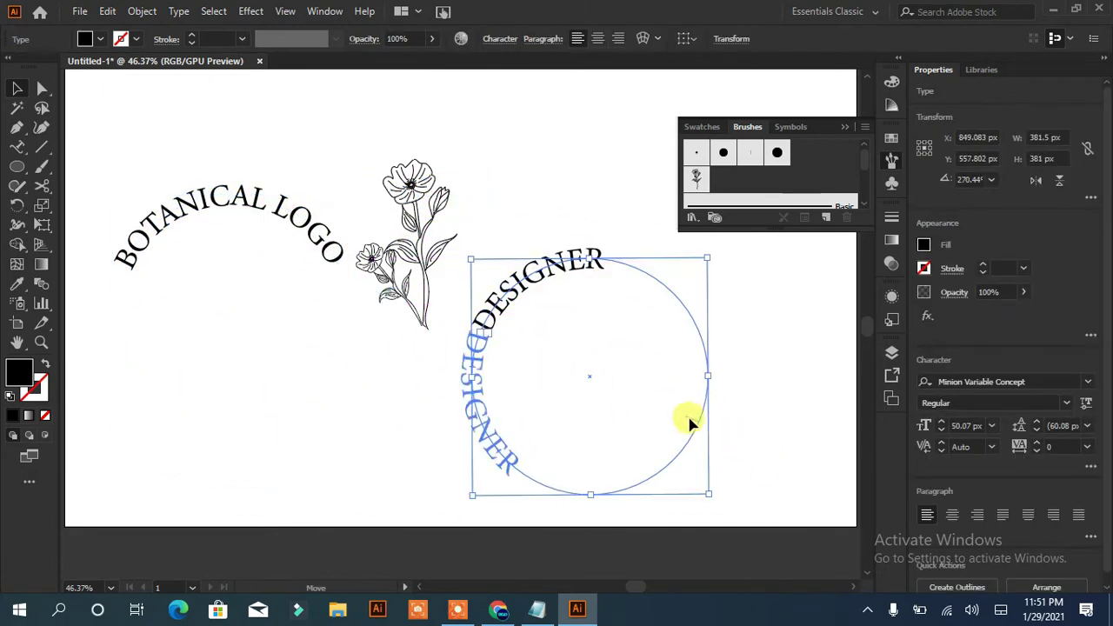
pyautogui.moveTo(266, 203); pyautogui.dragTo(448, 156)
pyautogui.moveTo(476, 418); pyautogui.dragTo(712, 514)
pyautogui.moveTo(660, 455); pyautogui.dragTo(417, 273)
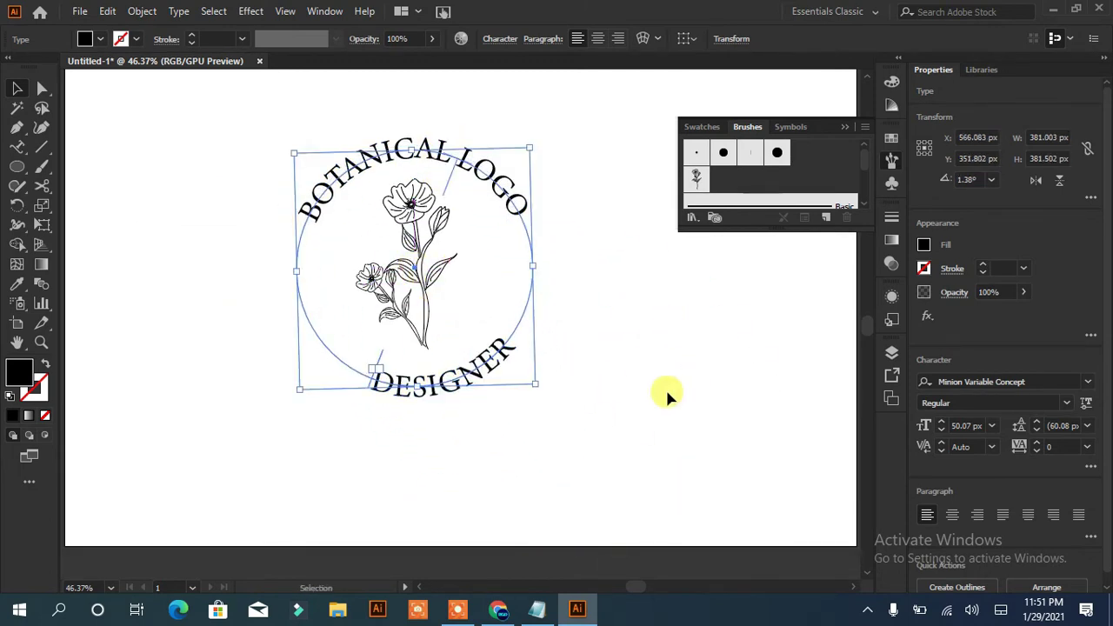
pyautogui.moveTo(595, 234); pyautogui.dragTo(522, 312)
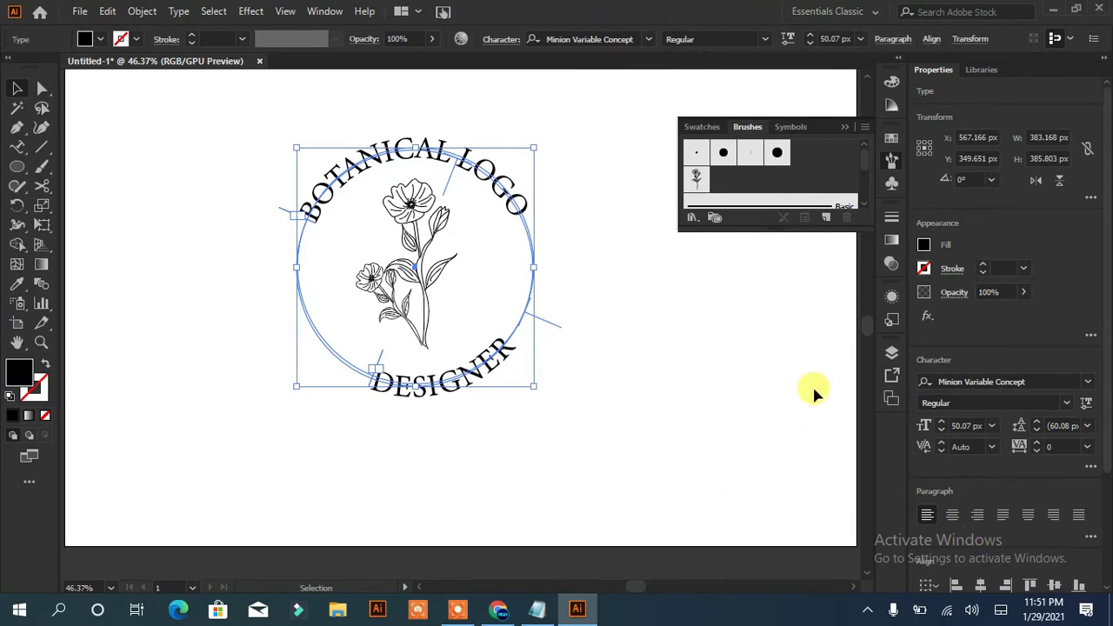
# - Centre the two text circles with the Align panel, with DESIGNER centred at the bottom
pyautogui.click(325, 11)
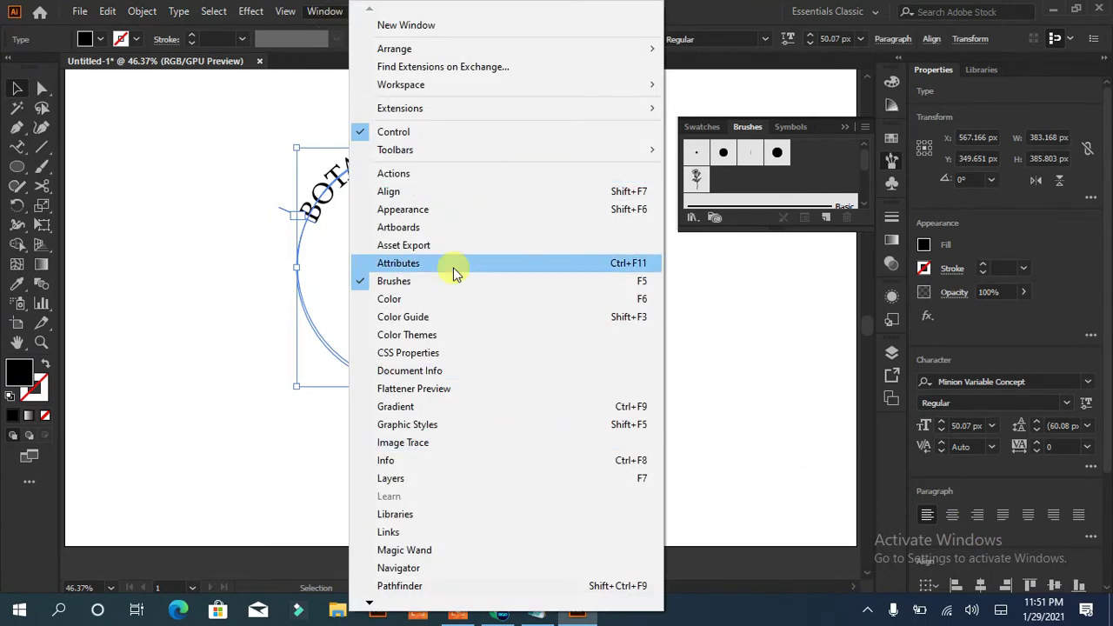
pyautogui.click(426, 192)
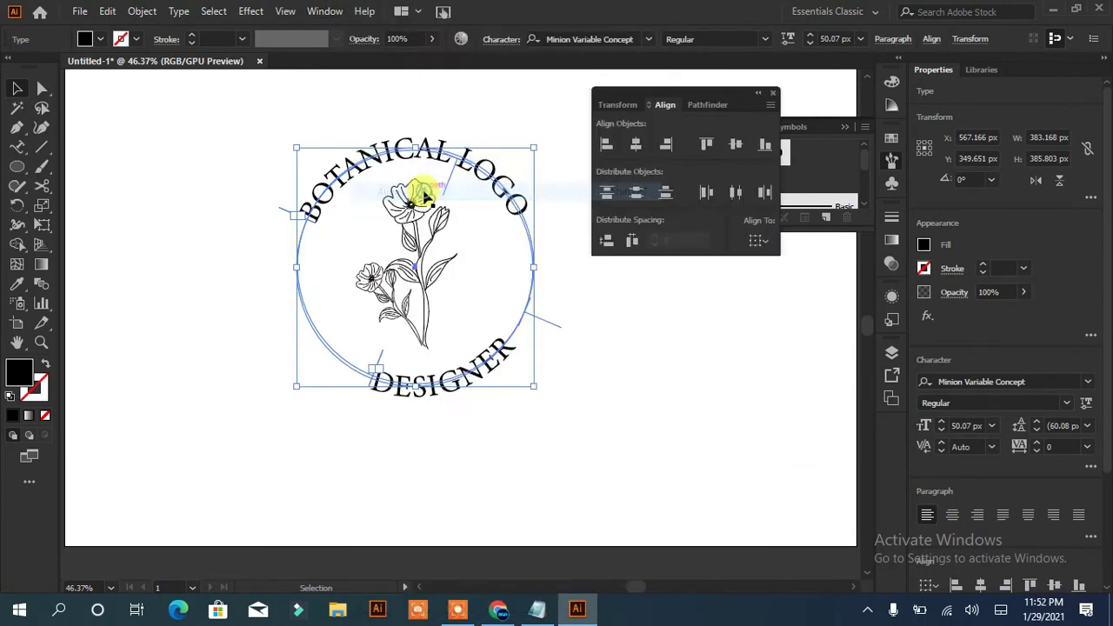
pyautogui.click(735, 150)
pyautogui.click(496, 360)
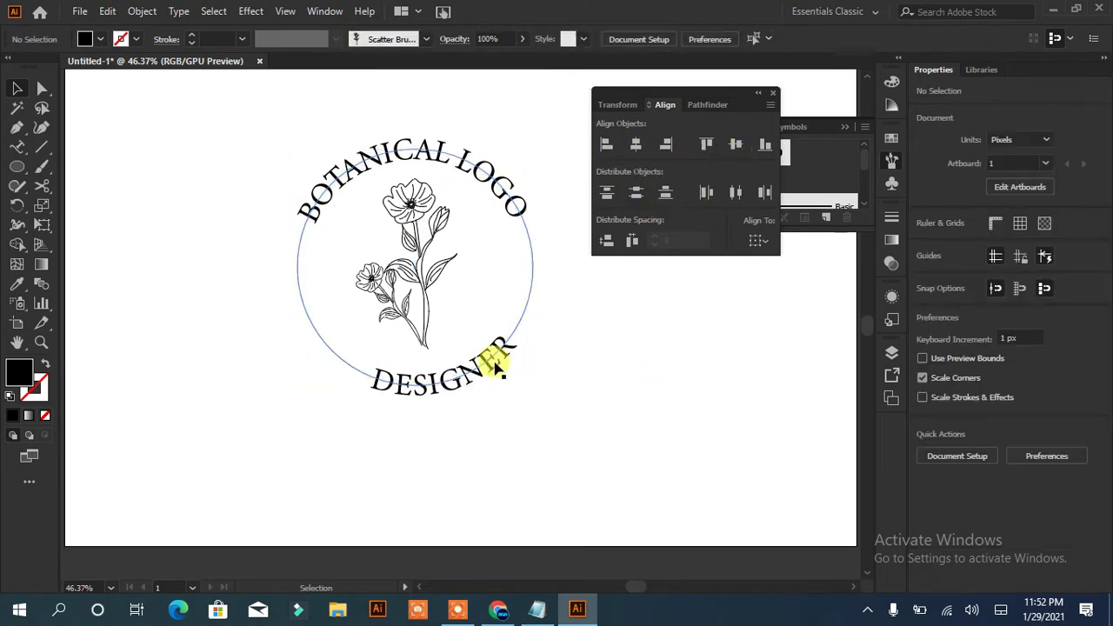
pyautogui.moveTo(536, 384); pyautogui.dragTo(509, 402)
pyautogui.click(464, 424)
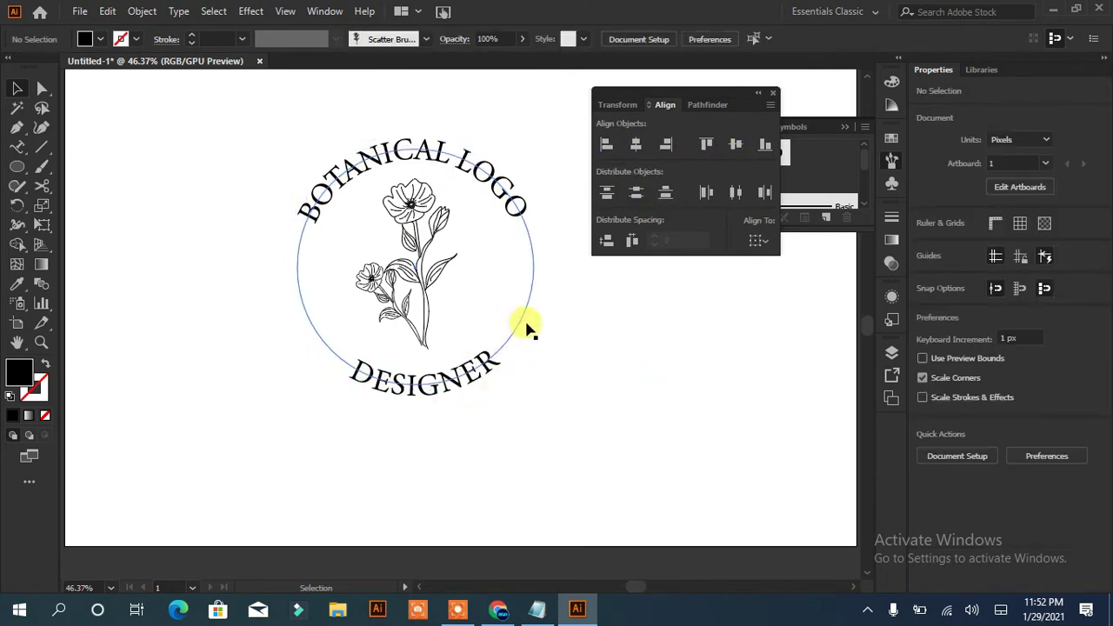
# - Add EST left and 2021 right of the flower, shrink EST, and level 2021 with it
pyautogui.press('l')
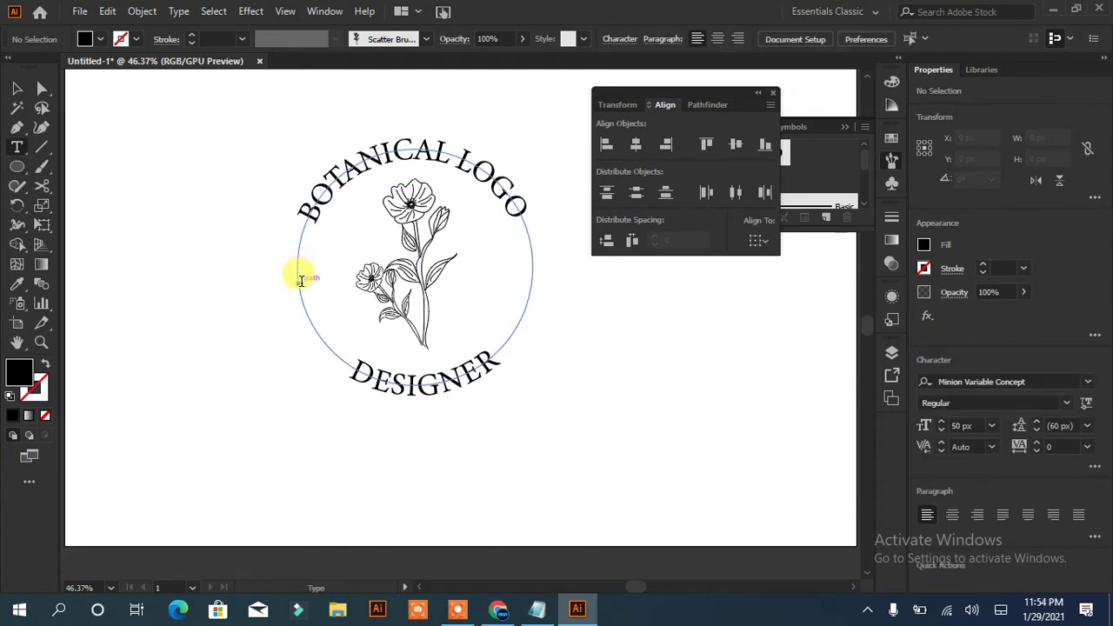
pyautogui.click(294, 276)
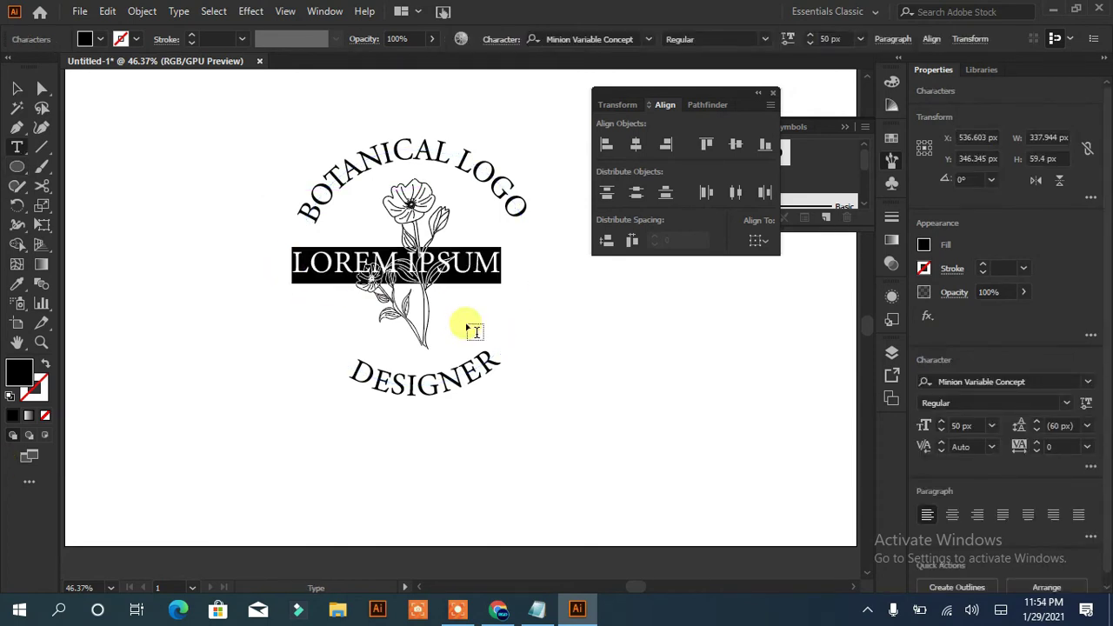
pyautogui.write('EST')
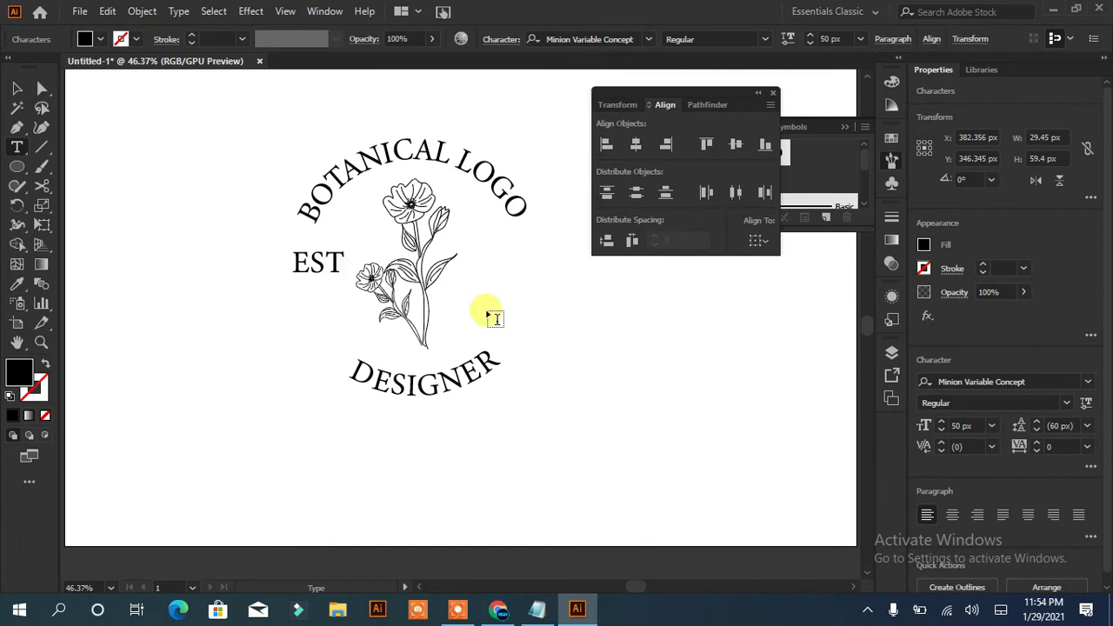
pyautogui.click(492, 254)
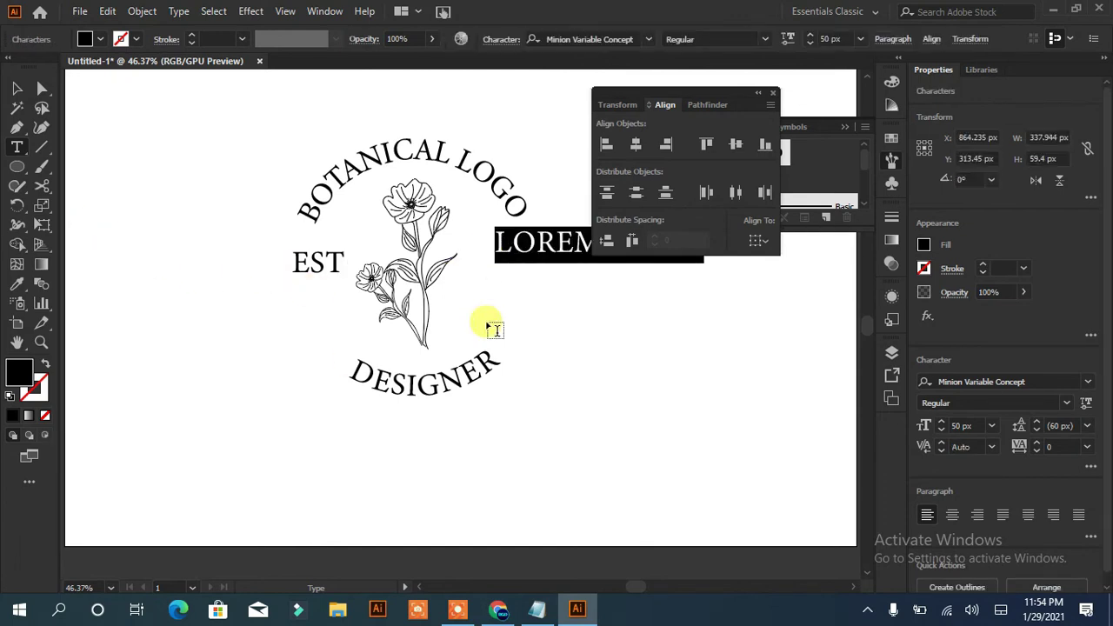
pyautogui.write('2021')
pyautogui.click(17, 91)
pyautogui.click(320, 278)
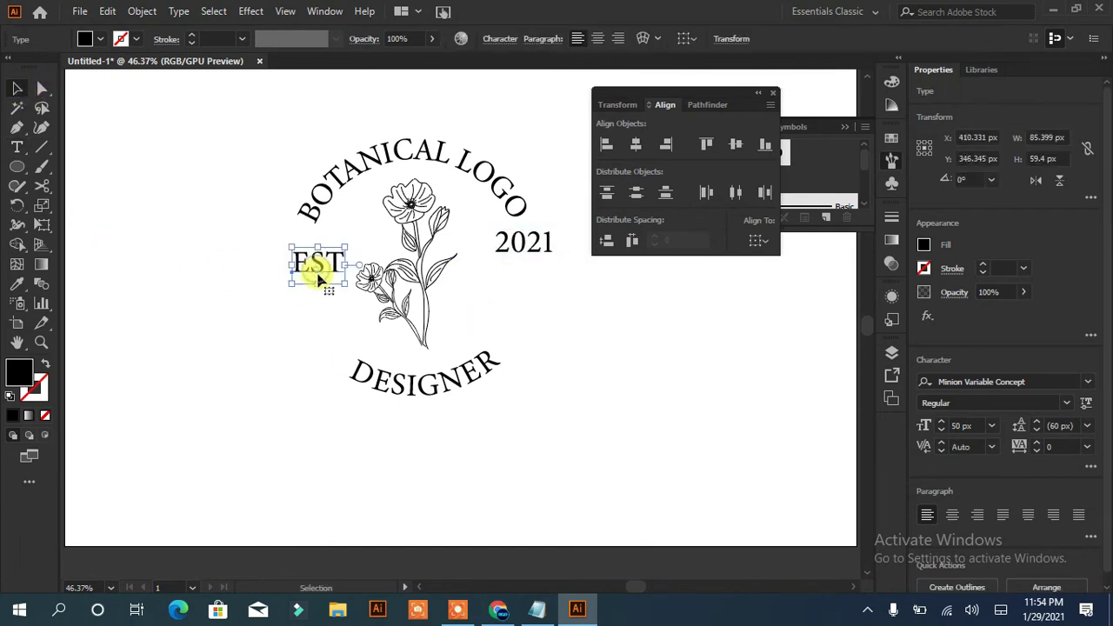
pyautogui.moveTo(949, 432); pyautogui.dragTo(944, 433)
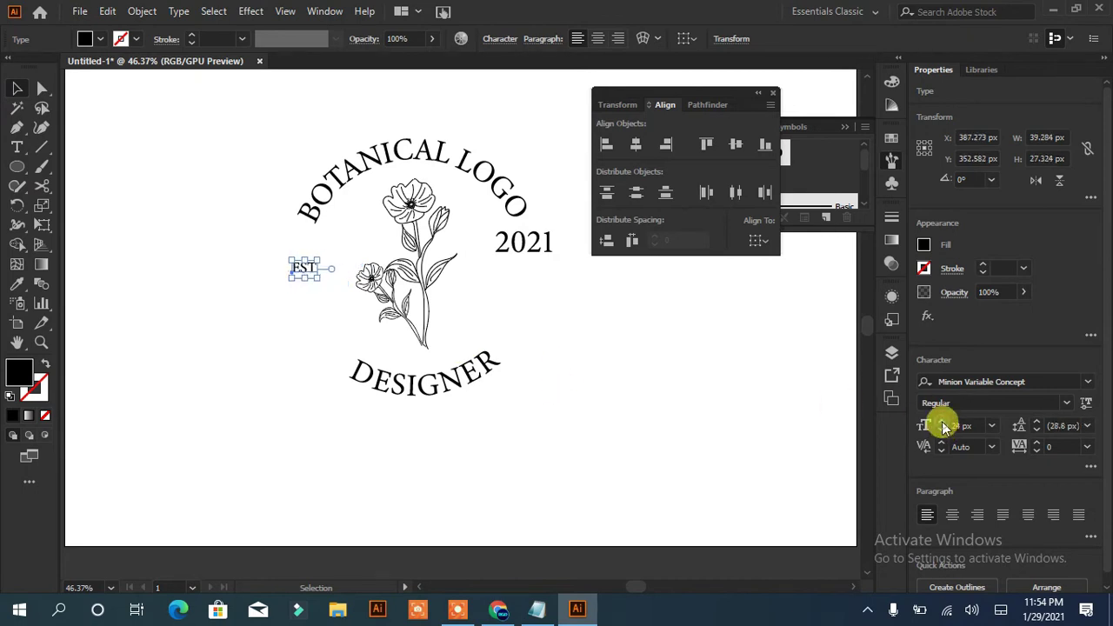
pyautogui.moveTo(525, 250); pyautogui.dragTo(524, 266)
# - Copy EST's text style onto 2021 and align both on the same horizontal centre
pyautogui.click(19, 285)
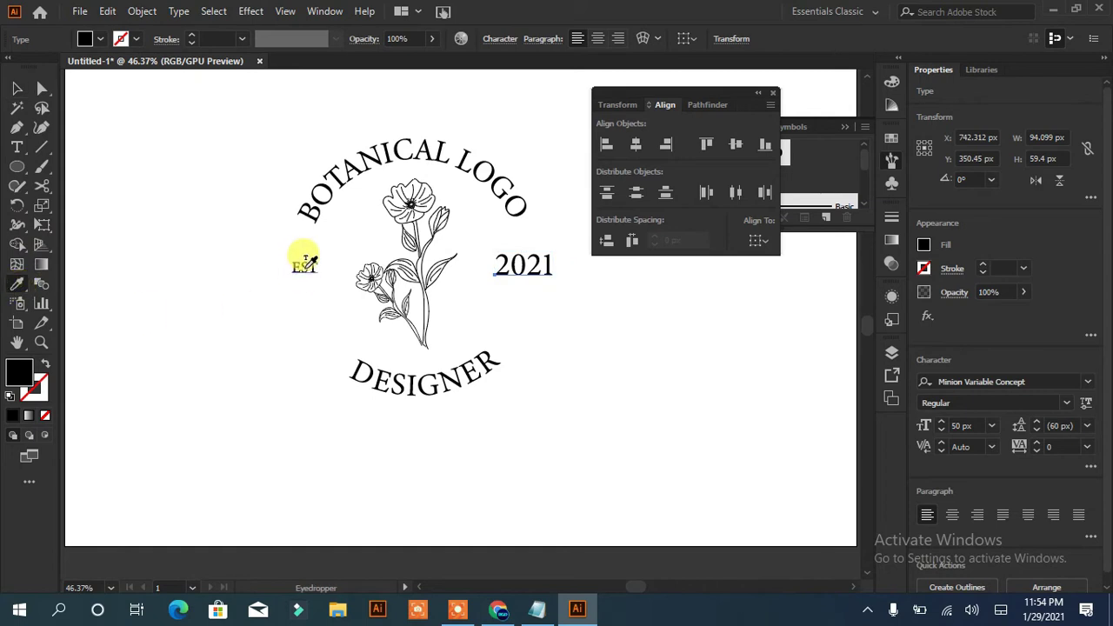
pyautogui.click(298, 266)
pyautogui.click(17, 87)
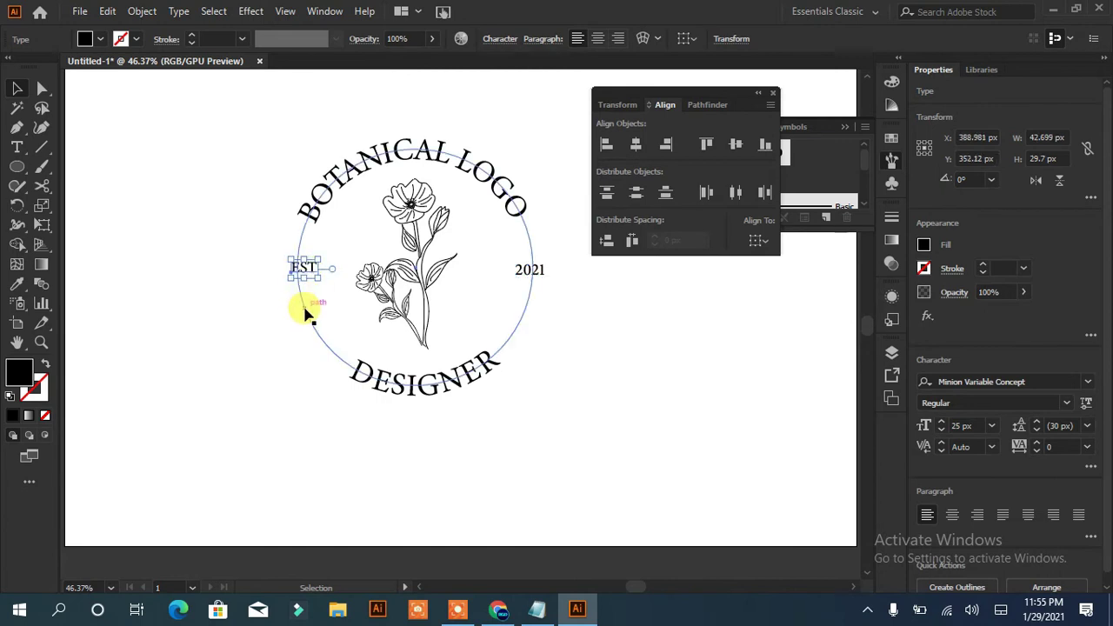
pyautogui.keyDown('shift'); pyautogui.click(539, 270); pyautogui.keyUp('shift')
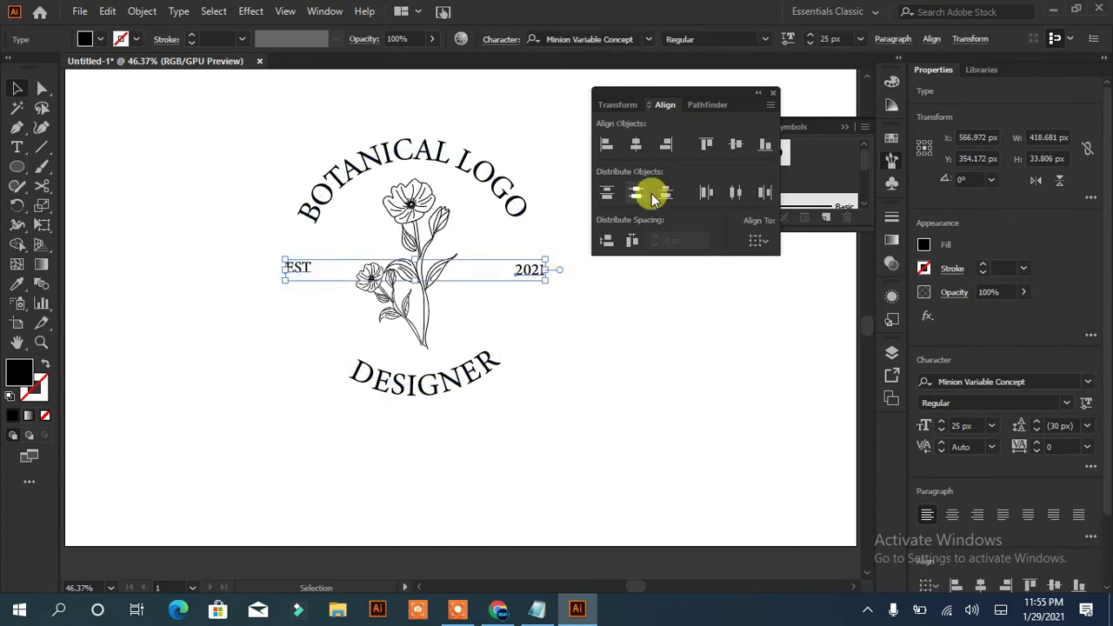
pyautogui.click(736, 144)
# - Delete the stray small-flower copy dragged toward the lower left
pyautogui.click(581, 373)
pyautogui.moveTo(419, 311); pyautogui.dragTo(320, 332)
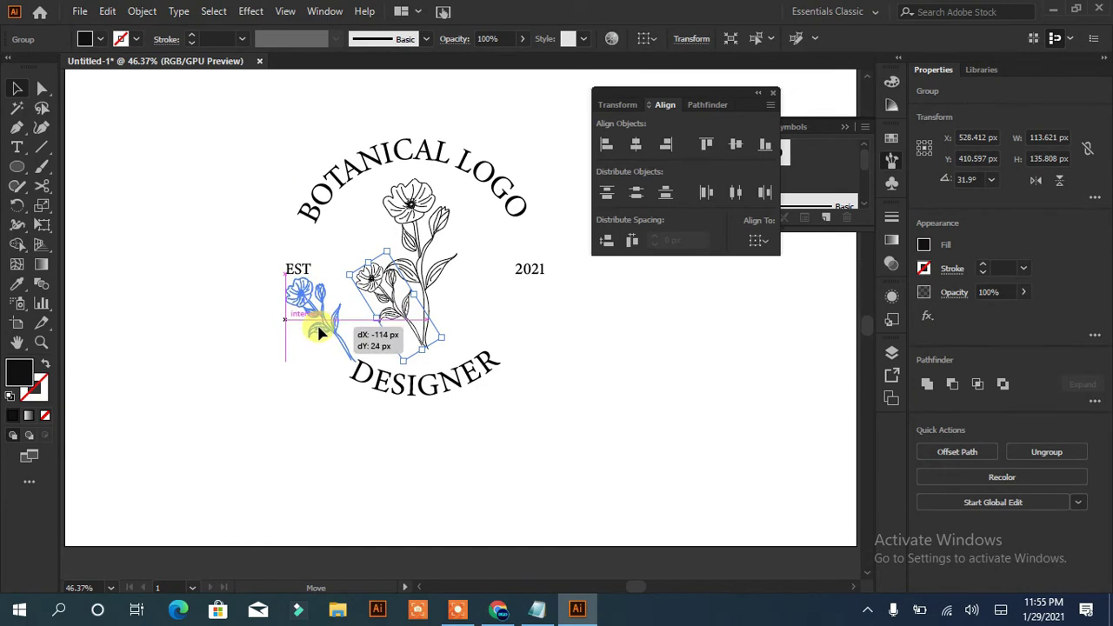
pyautogui.click(496, 425)
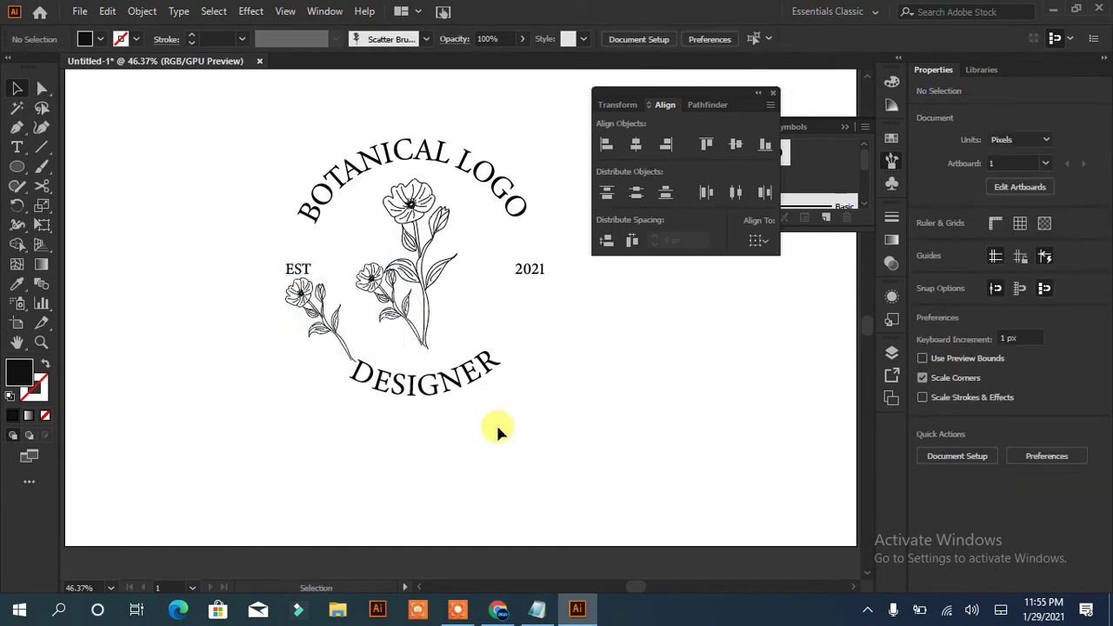
pyautogui.click(329, 337)
pyautogui.press('Delete')
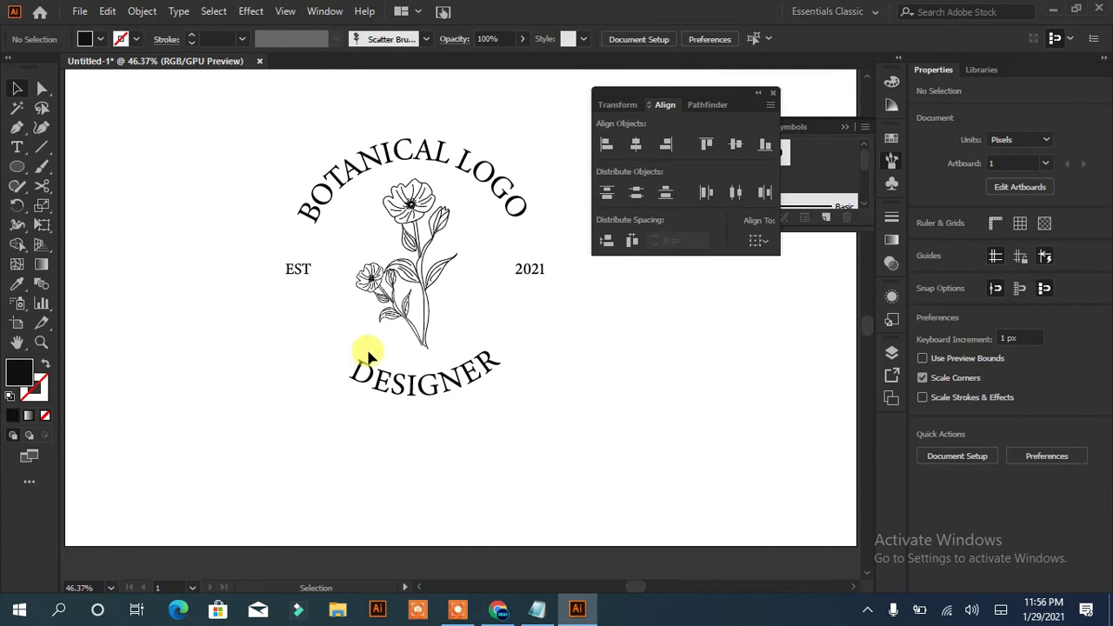
# - Draw a circle, enlarge it over the whole logo and fill it pink
pyautogui.moveTo(757, 103); pyautogui.dragTo(834, 250)
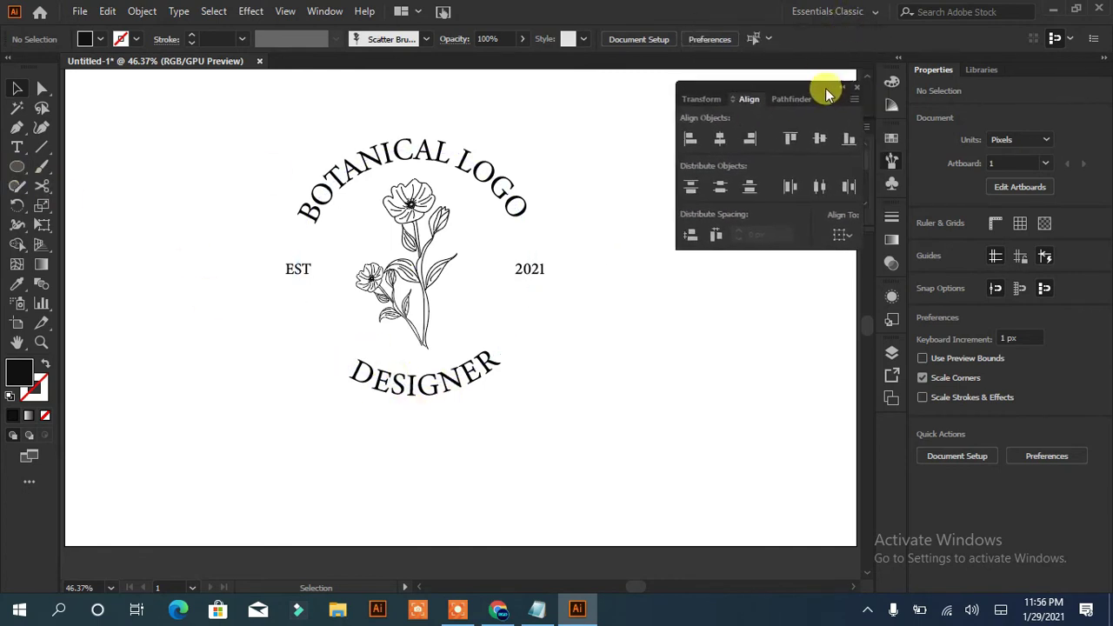
pyautogui.click(16, 167)
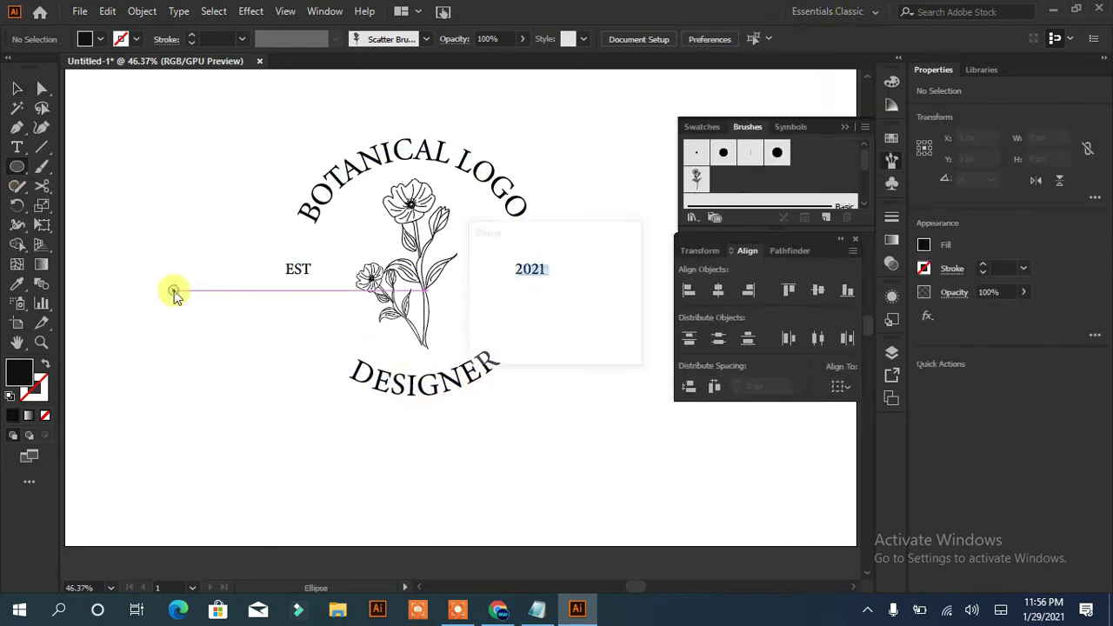
pyautogui.moveTo(174, 291); pyautogui.dragTo(409, 526)
pyautogui.moveTo(293, 418); pyautogui.dragTo(418, 276)
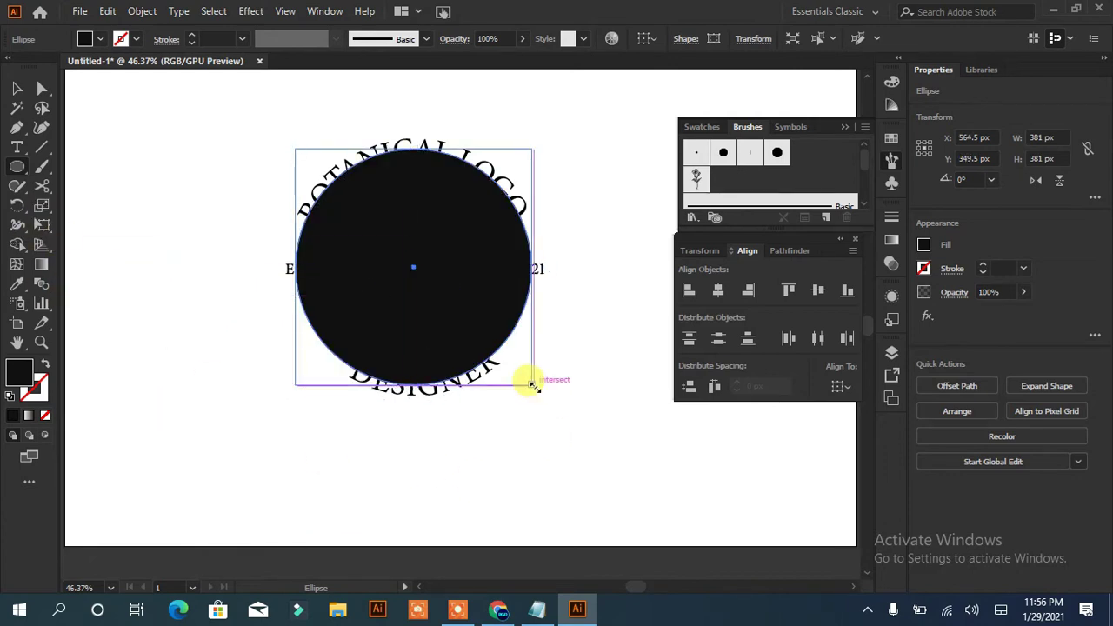
pyautogui.moveTo(531, 383); pyautogui.dragTo(557, 403)
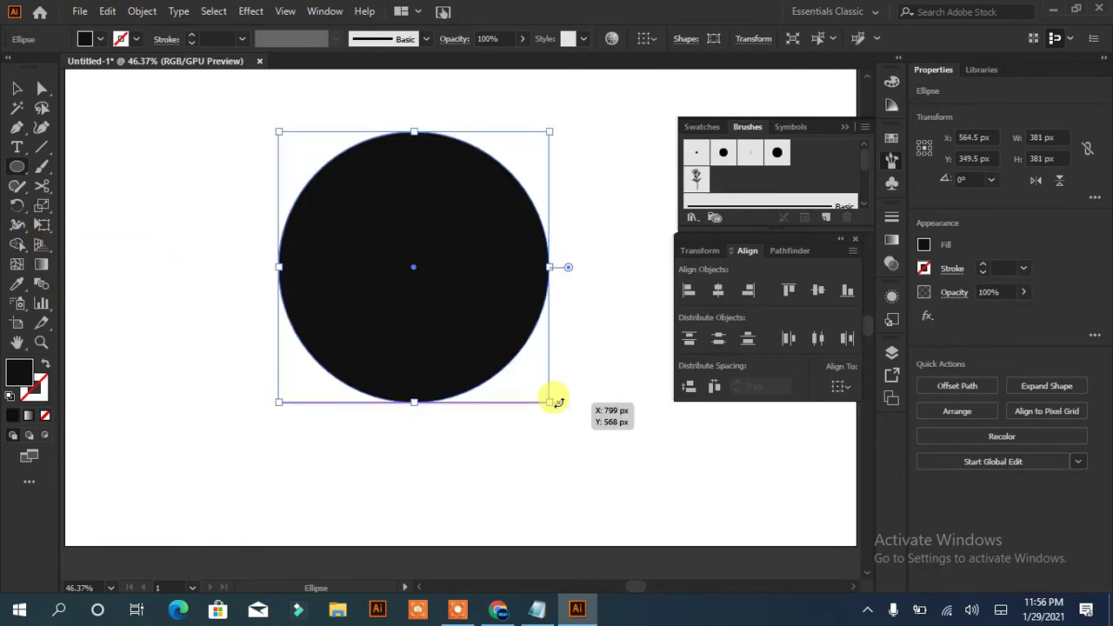
pyautogui.click(87, 39)
pyautogui.click(58, 128)
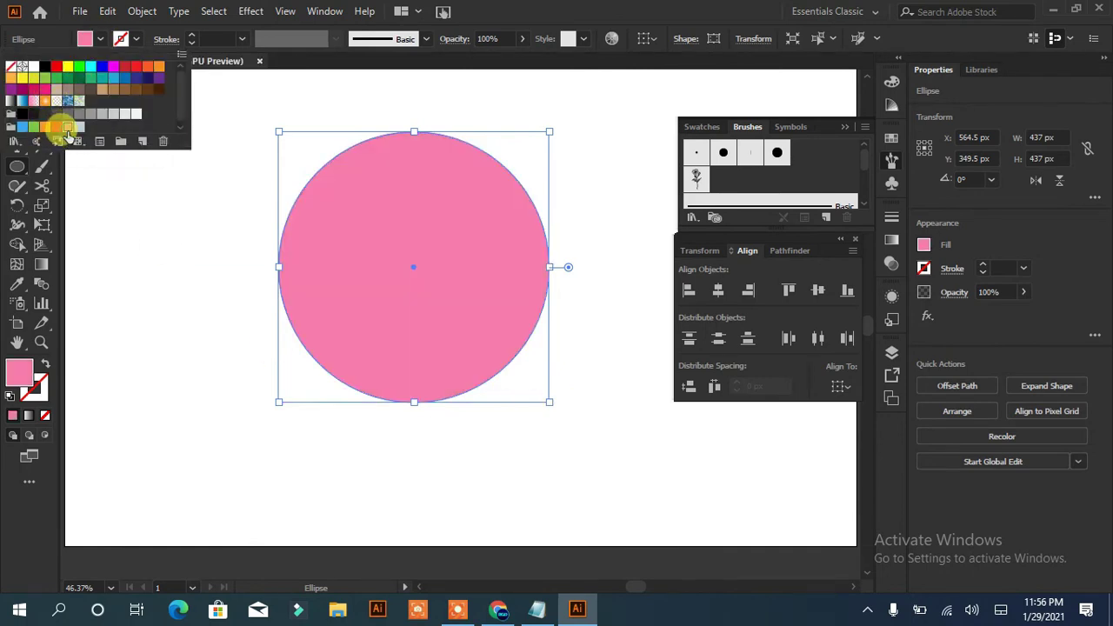
# - Send the pink circle behind the logo artwork
pyautogui.click(373, 293)
pyautogui.click(591, 330)
pyautogui.rightClick(495, 235)
pyautogui.rightClick(361, 222)
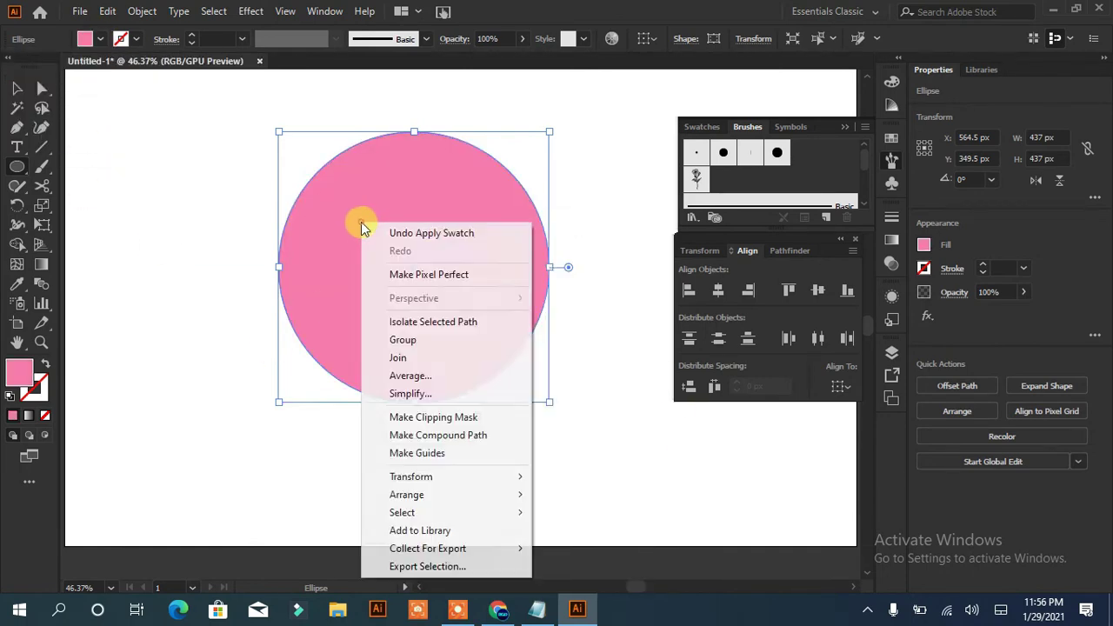
pyautogui.click(597, 531)
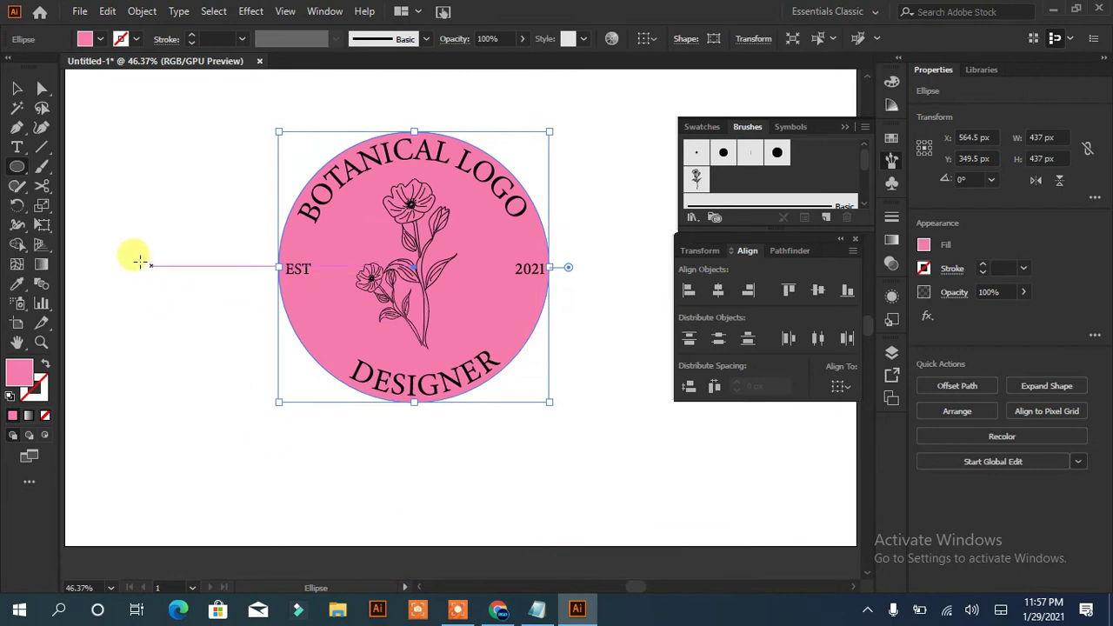
pyautogui.click(153, 270)
# - Bring up Offset Path for the pink circle with preview on
pyautogui.click(16, 166)
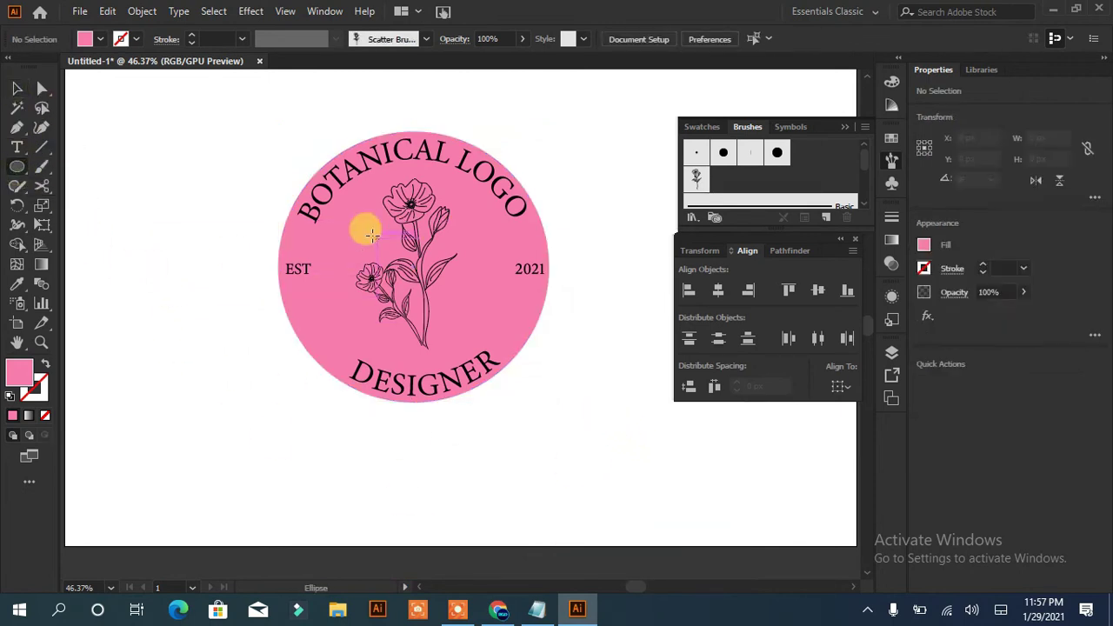
pyautogui.press('v')
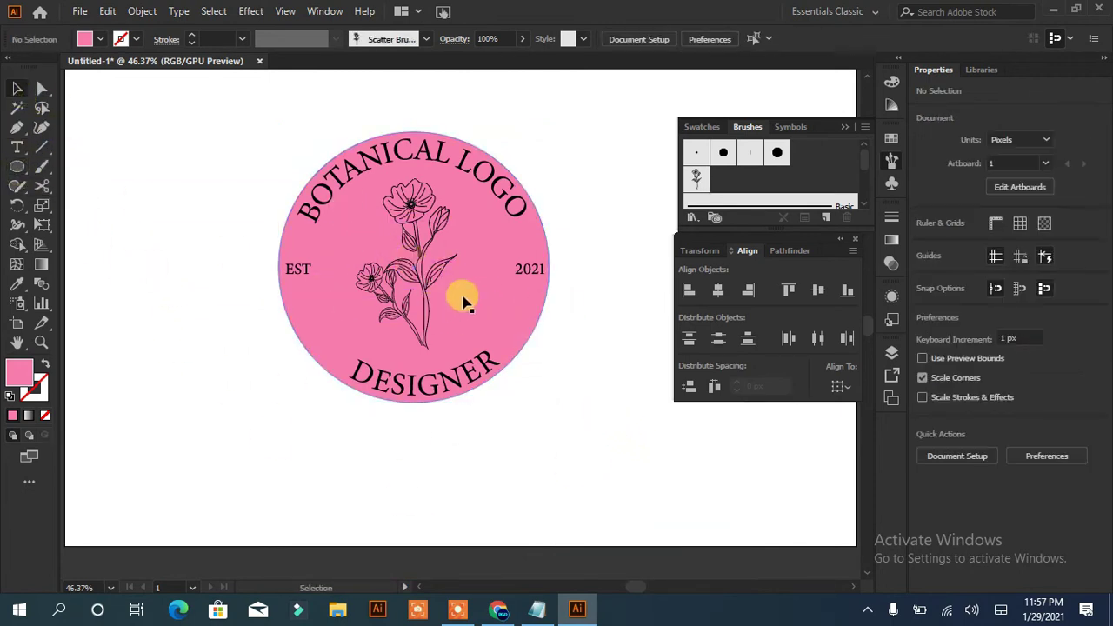
pyautogui.click(462, 298)
pyautogui.click(952, 388)
pyautogui.click(468, 506)
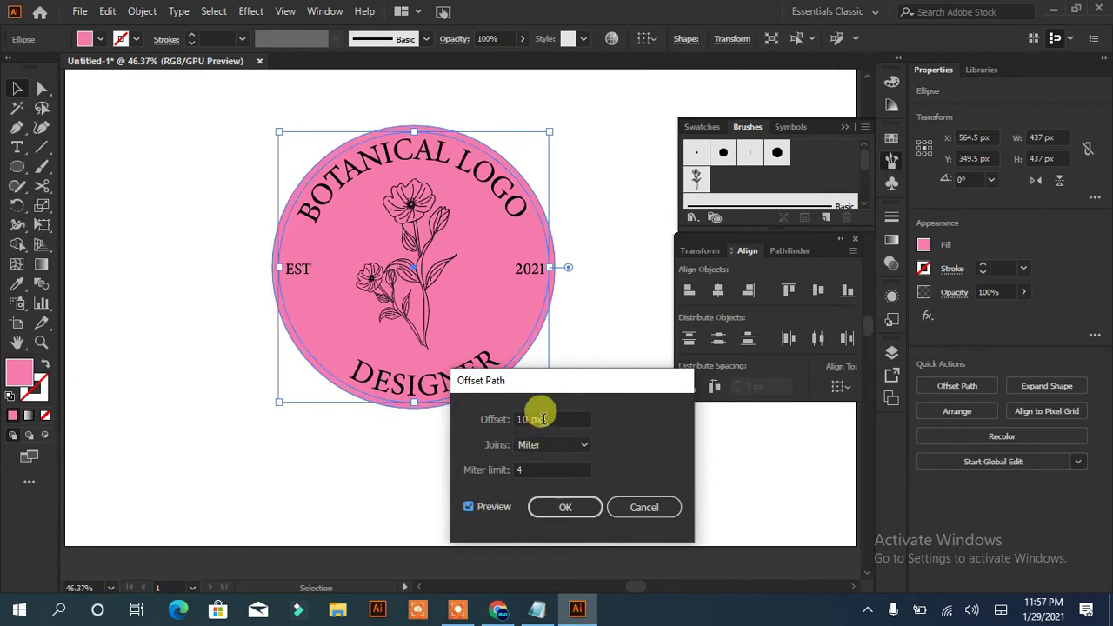
# - Apply a -62 px offset path to create an inner circle
pyautogui.write('-26')
pyautogui.write('-62')
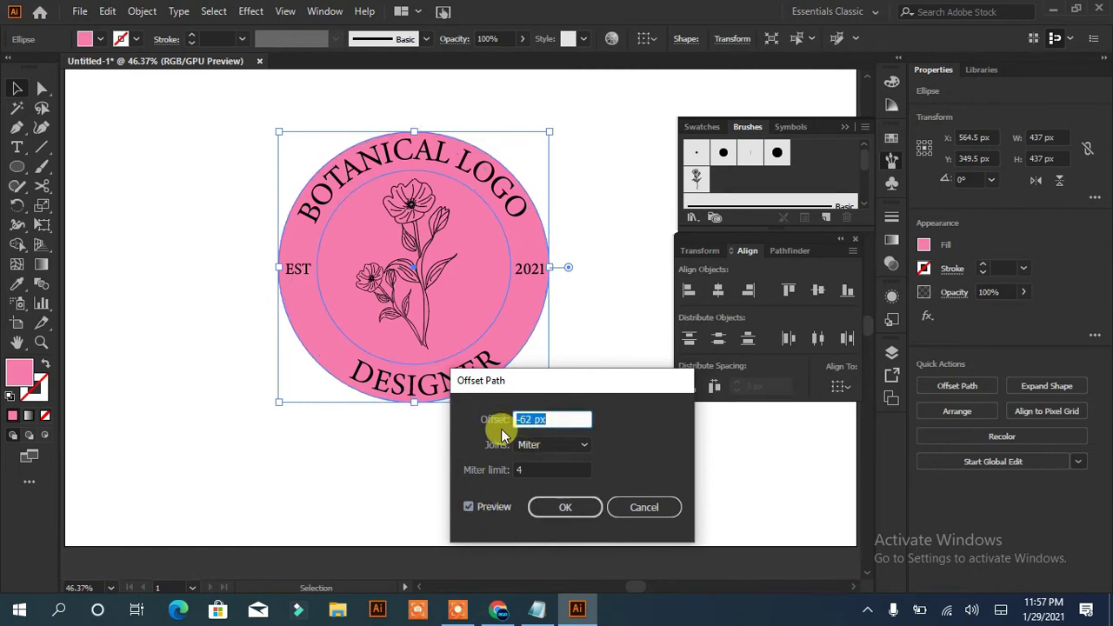
pyautogui.click(565, 506)
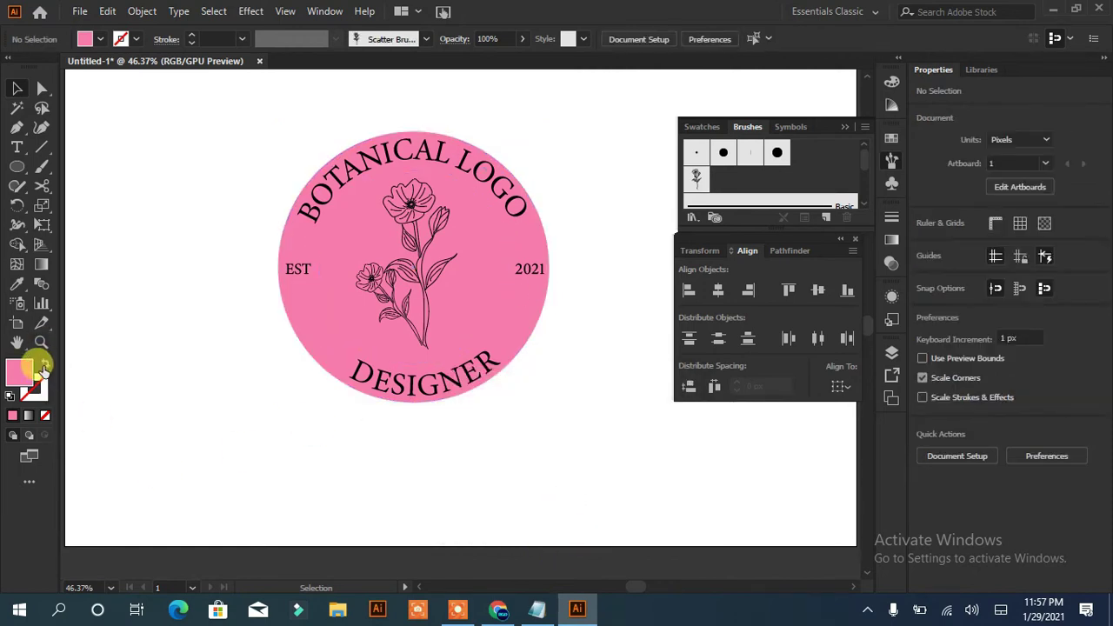
pyautogui.click(45, 364)
pyautogui.click(136, 40)
pyautogui.click(79, 114)
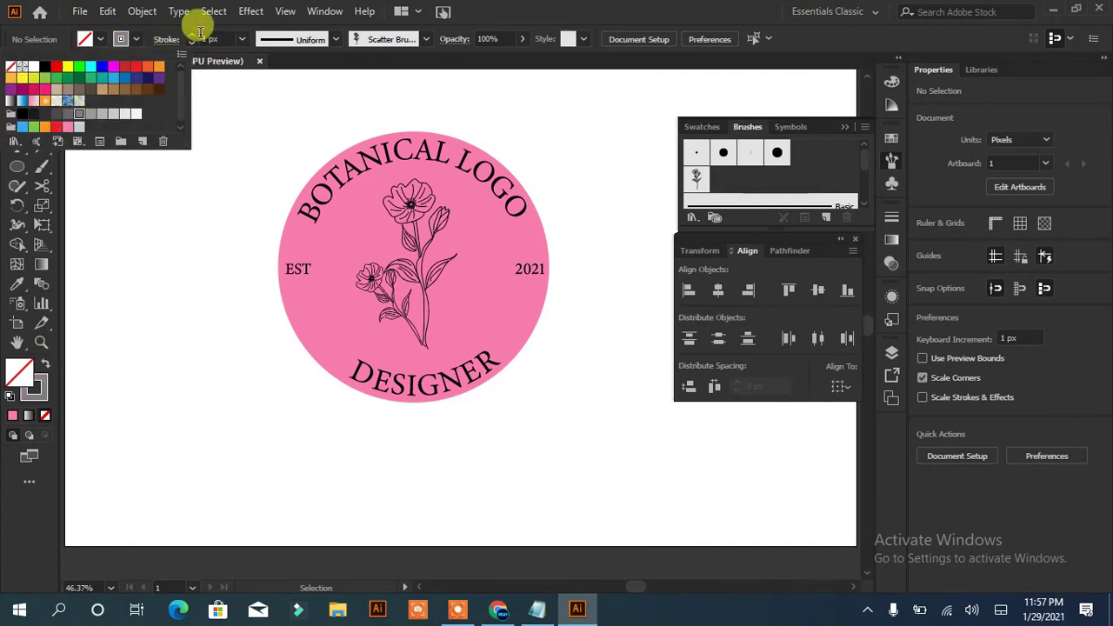
# - Turn the inner circle into an unfilled ring with a 5 px light grey outline
pyautogui.doubleClick(326, 239)
pyautogui.click(43, 365)
pyautogui.click(43, 365)
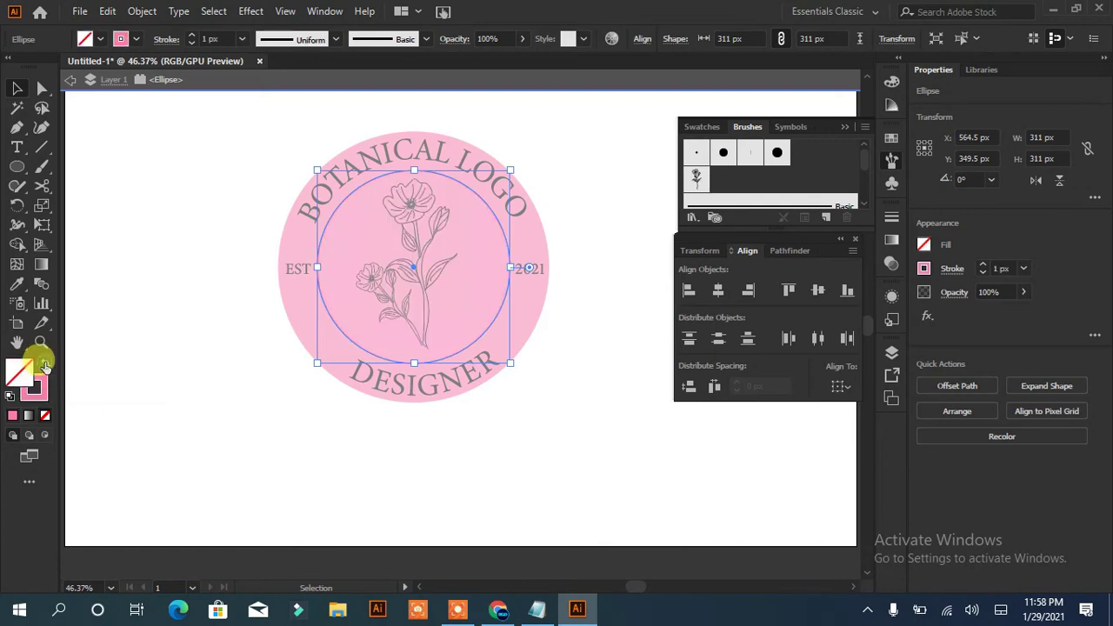
pyautogui.click(190, 35)
pyautogui.click(190, 36)
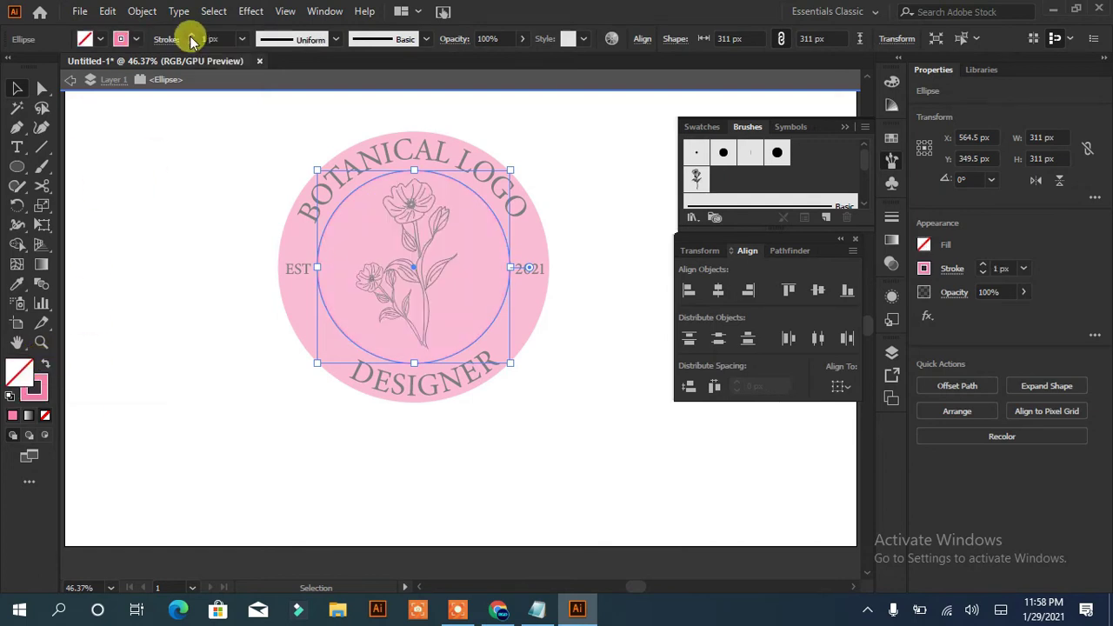
pyautogui.click(136, 40)
pyautogui.click(114, 116)
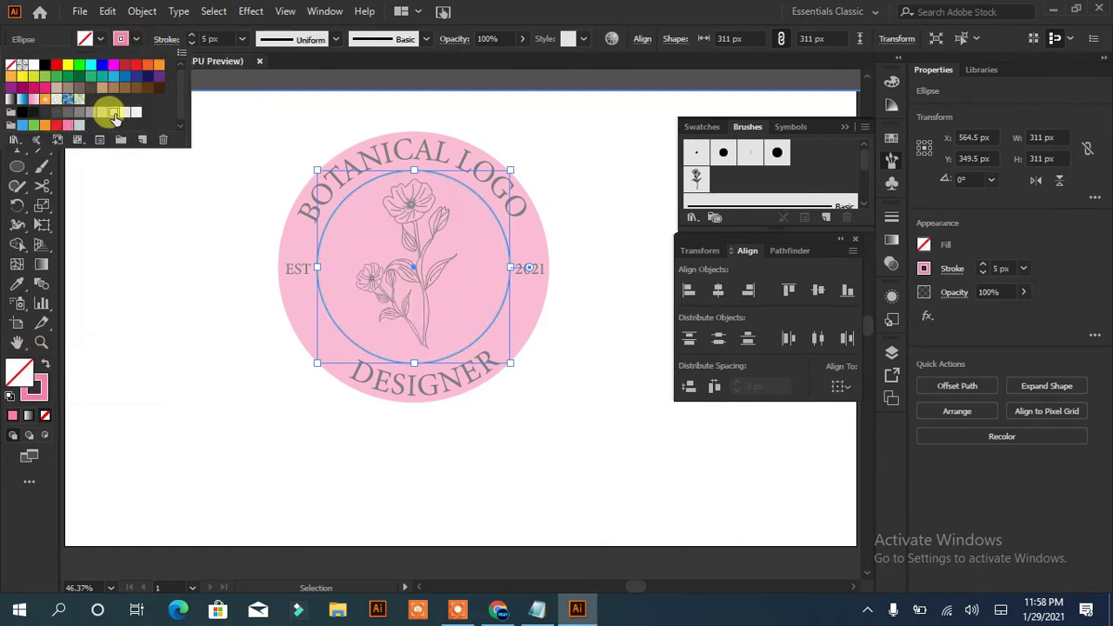
pyautogui.doubleClick(115, 116)
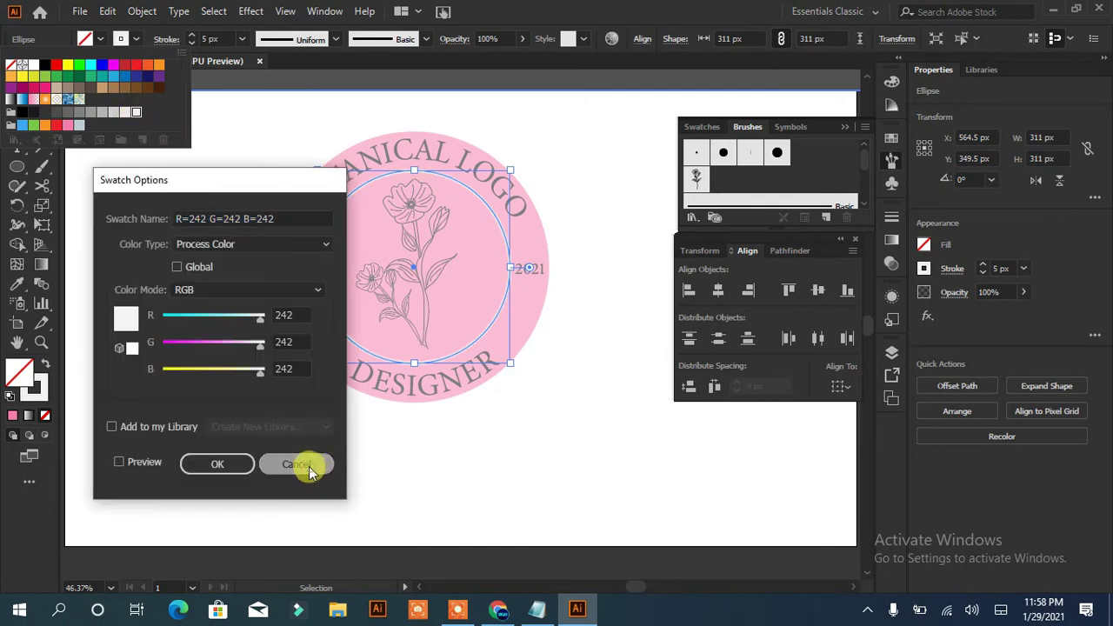
pyautogui.click(296, 465)
# - Exit isolation and change the inner ring's outline to a dark colour
pyautogui.click(142, 256)
pyautogui.click(322, 314)
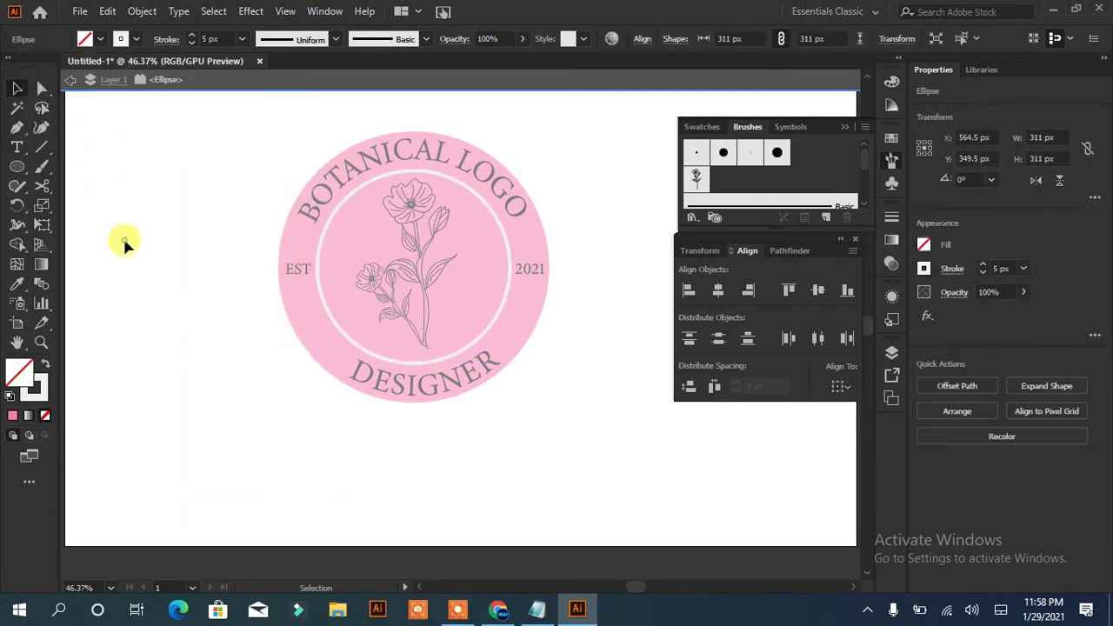
pyautogui.click(70, 80)
pyautogui.click(323, 306)
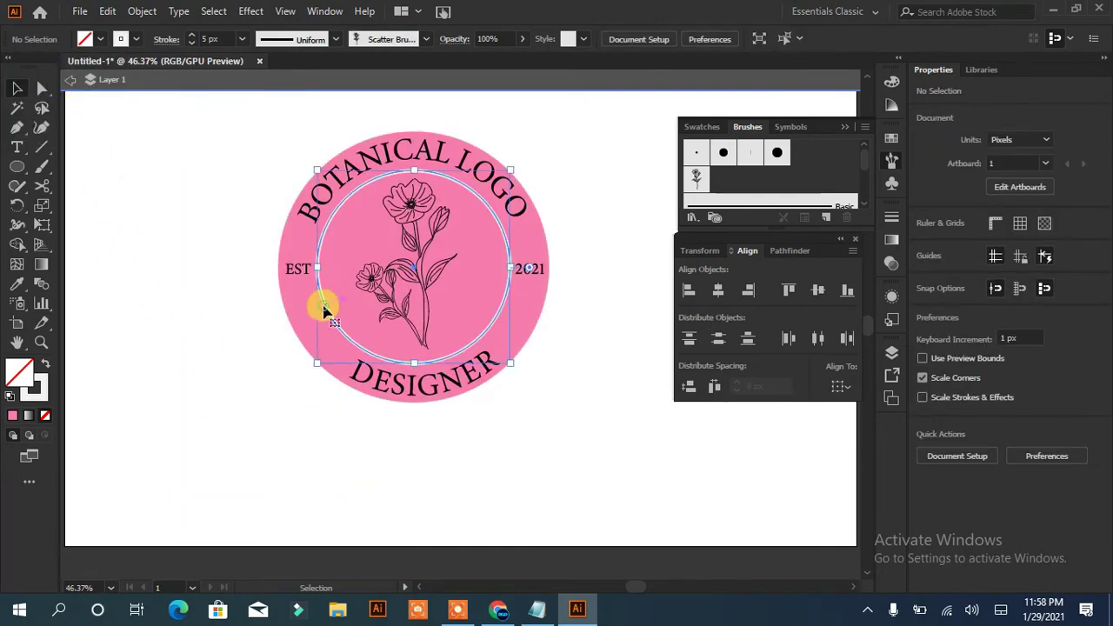
pyautogui.click(136, 39)
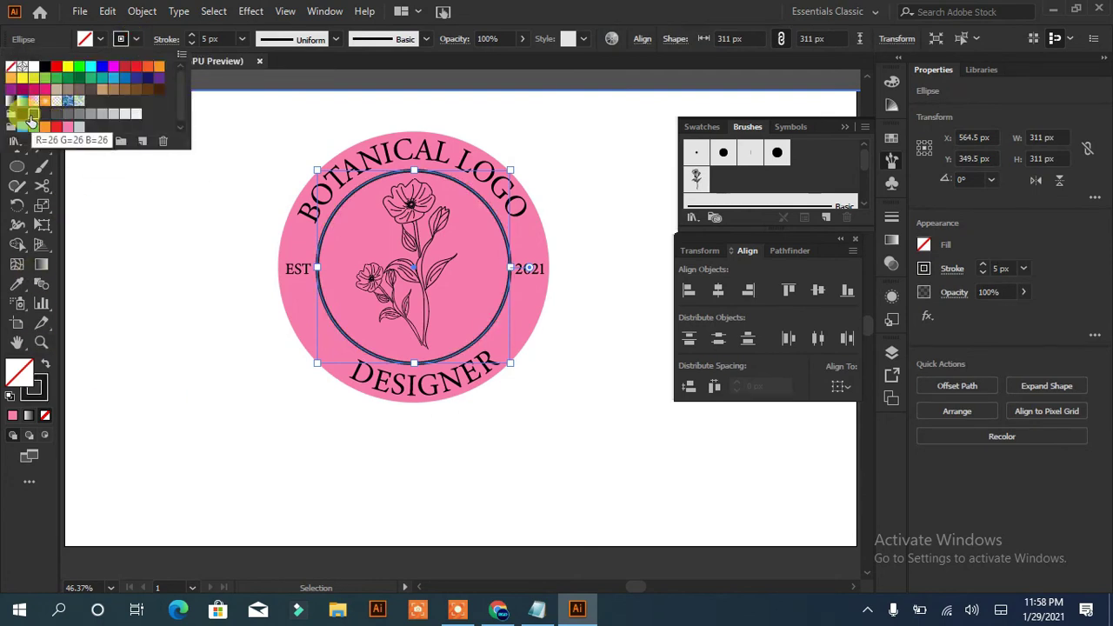
pyautogui.doubleClick(21, 114)
pyautogui.press('Escape')
pyautogui.click(137, 206)
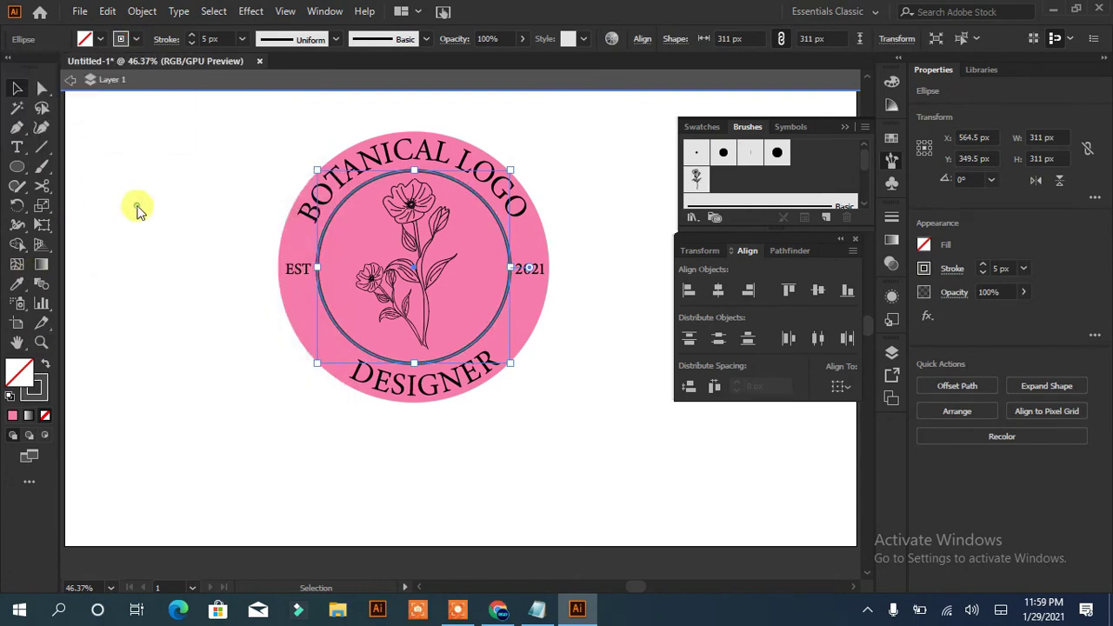
# - Test white fills on BOTANICAL LOGO and DESIGNER, keeping the arched lettering black
pyautogui.click(311, 210)
pyautogui.click(100, 39)
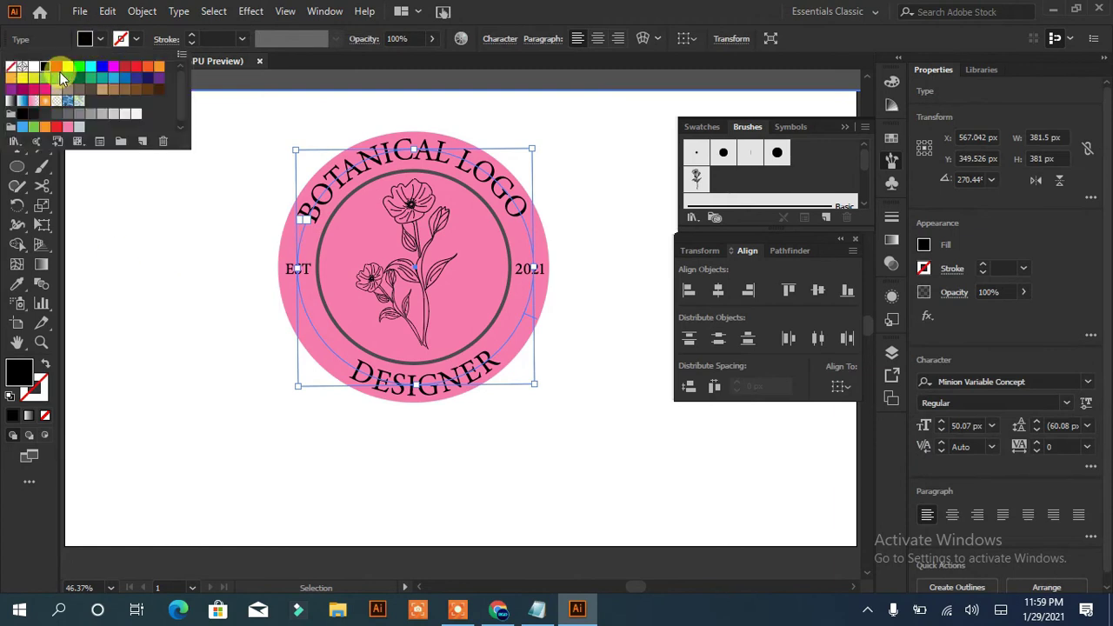
pyautogui.click(33, 67)
pyautogui.click(33, 114)
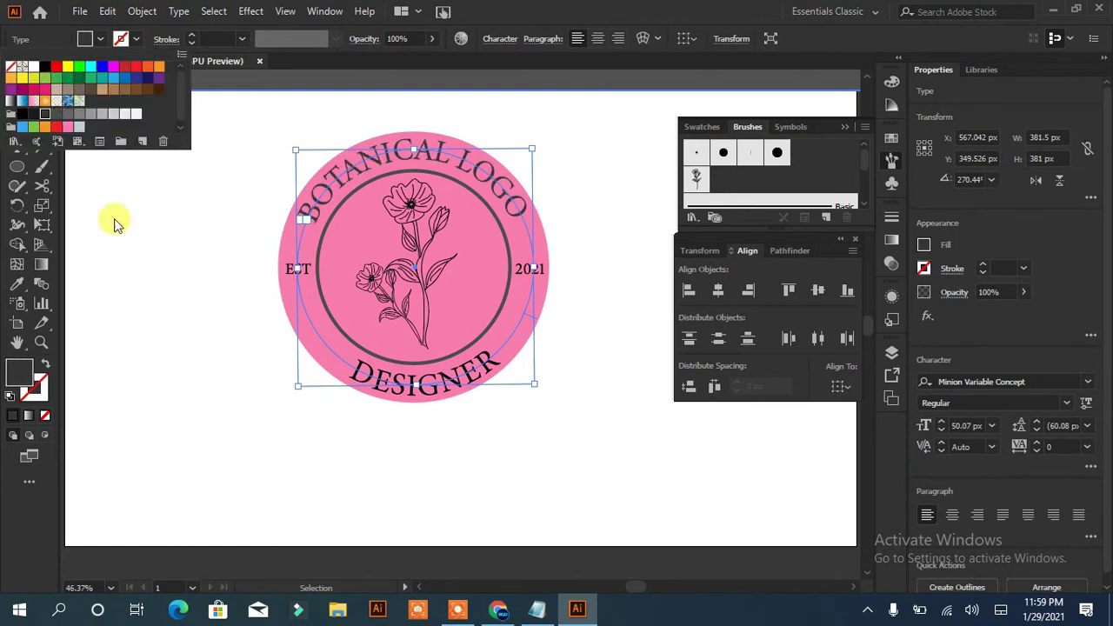
pyautogui.click(382, 397)
pyautogui.click(218, 361)
pyautogui.click(347, 372)
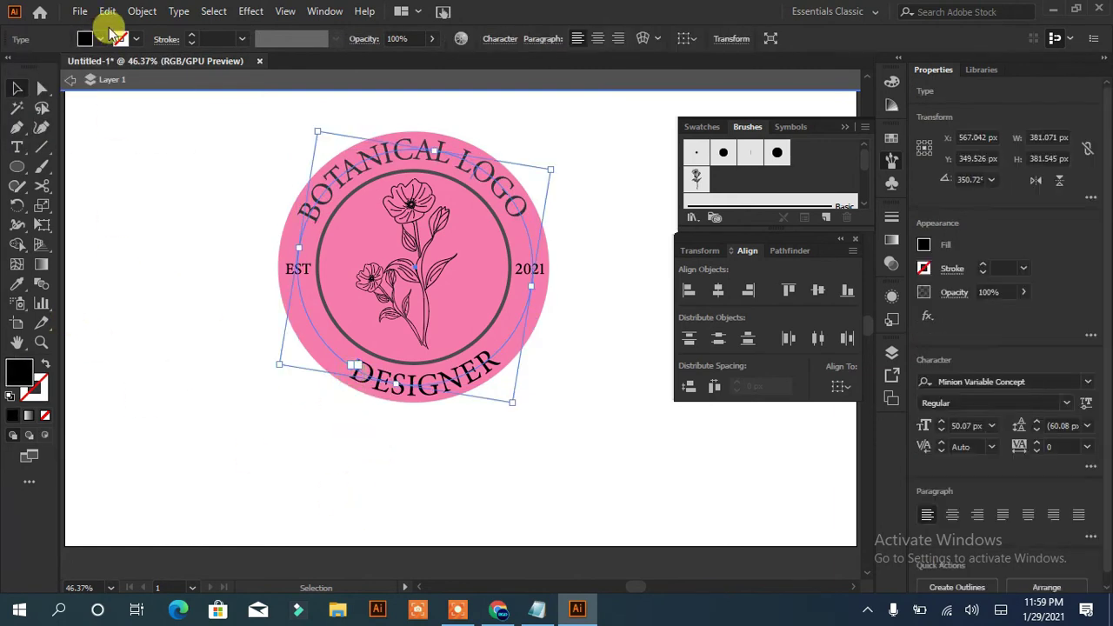
pyautogui.click(100, 39)
pyautogui.click(33, 67)
pyautogui.click(208, 298)
# - Fill the EST and 2021 labels with dark grey
pyautogui.click(293, 268)
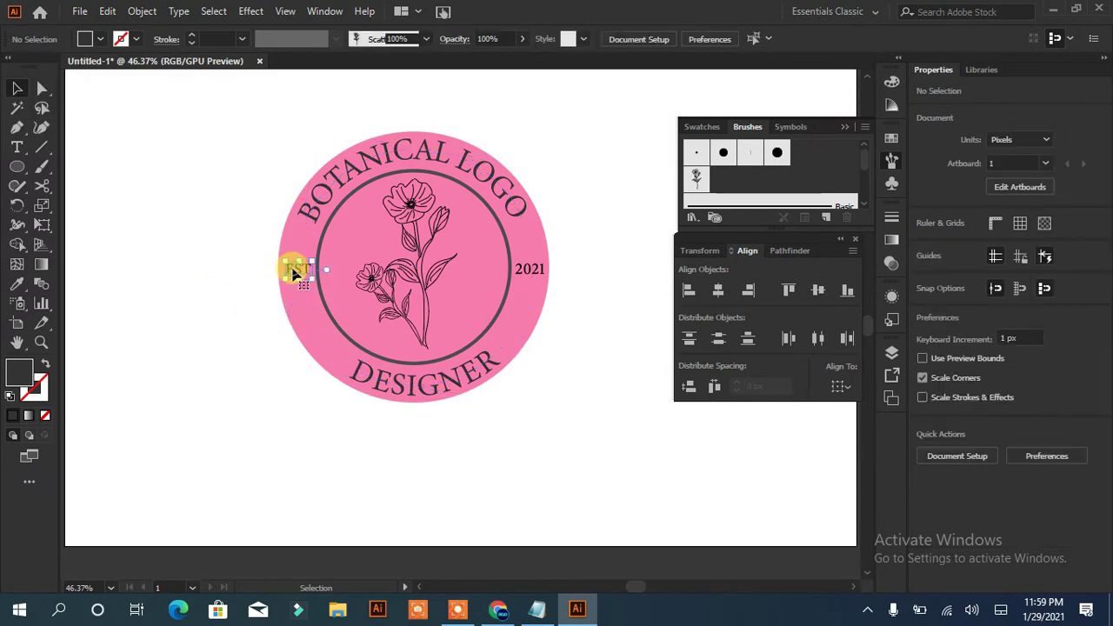
pyautogui.keyDown('shift'); pyautogui.click(532, 269); pyautogui.keyUp('shift')
pyautogui.click(87, 40)
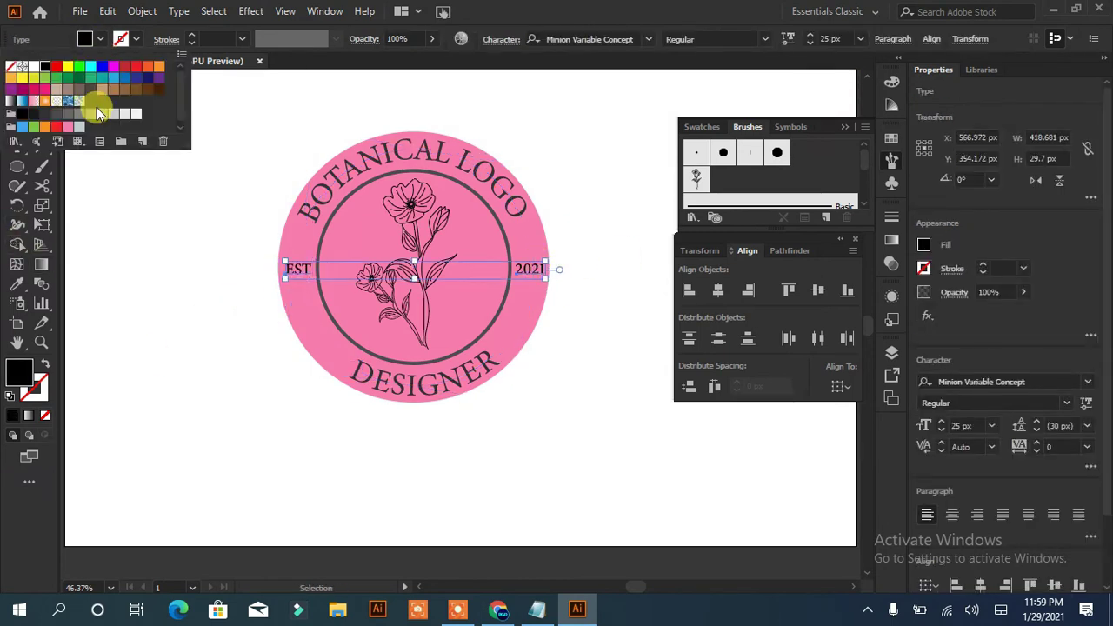
pyautogui.click(38, 114)
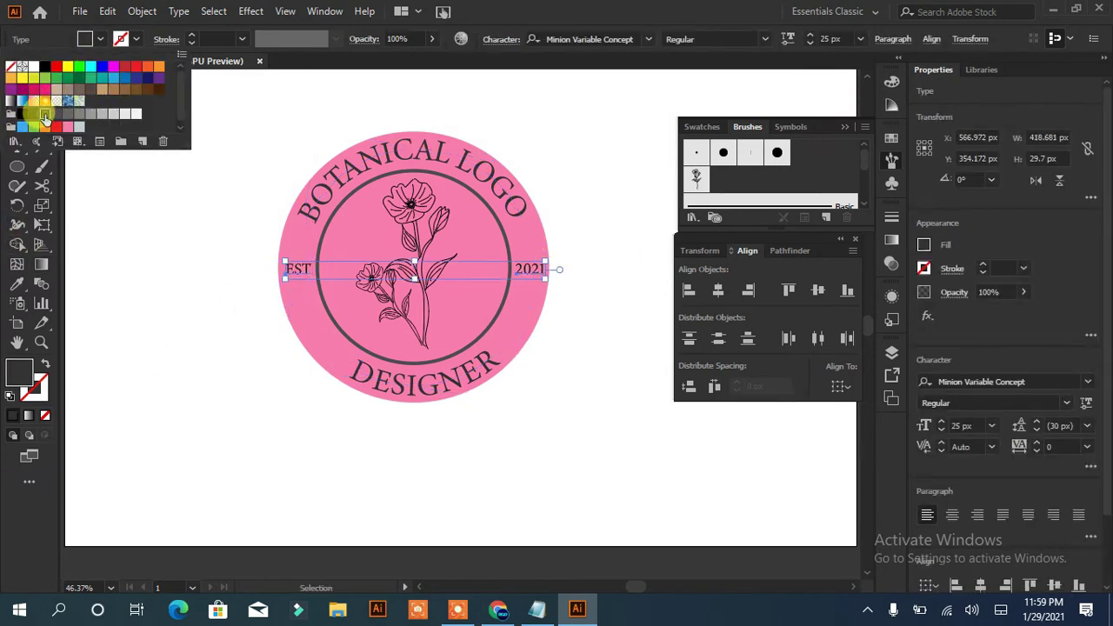
pyautogui.click(139, 266)
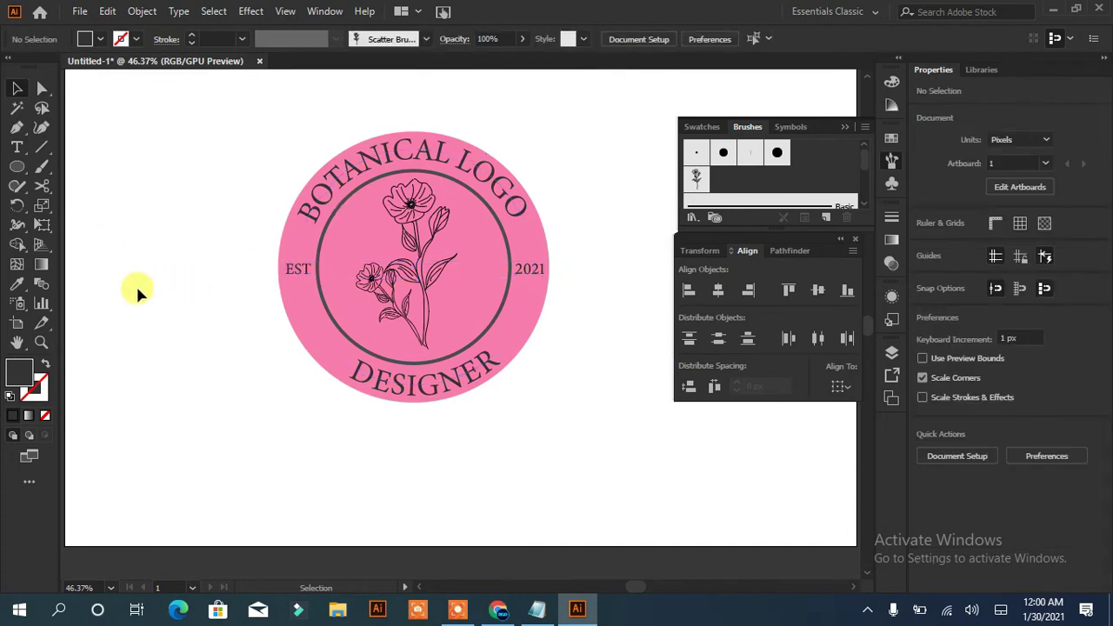
# - Give the smaller rotated flower a thin 0.25 px black outline
pyautogui.click(423, 286)
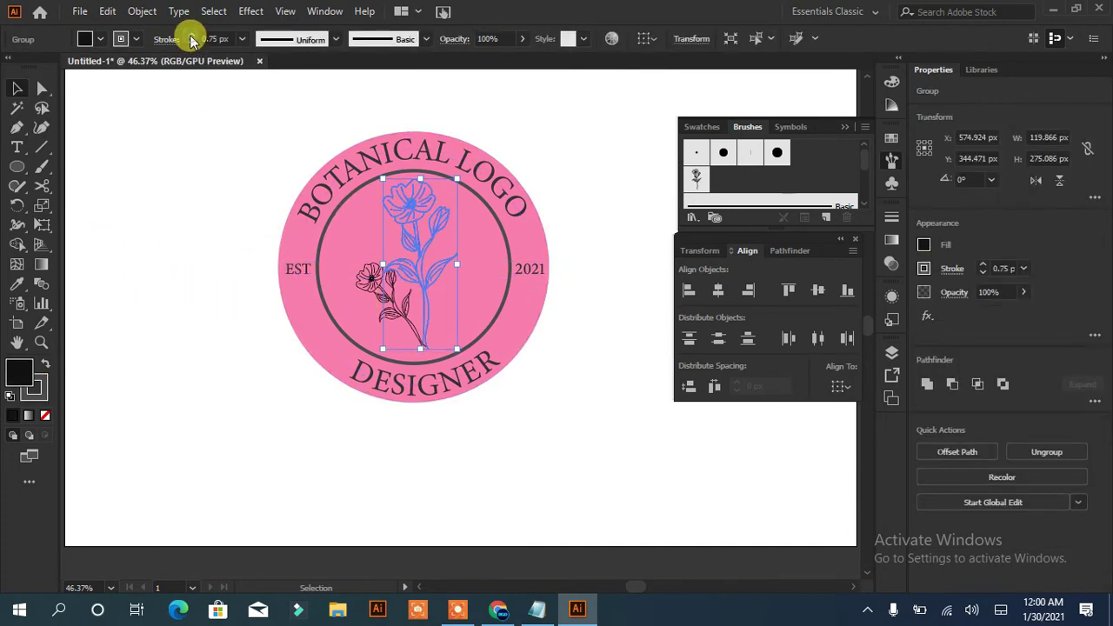
pyautogui.click(277, 352)
pyautogui.click(372, 280)
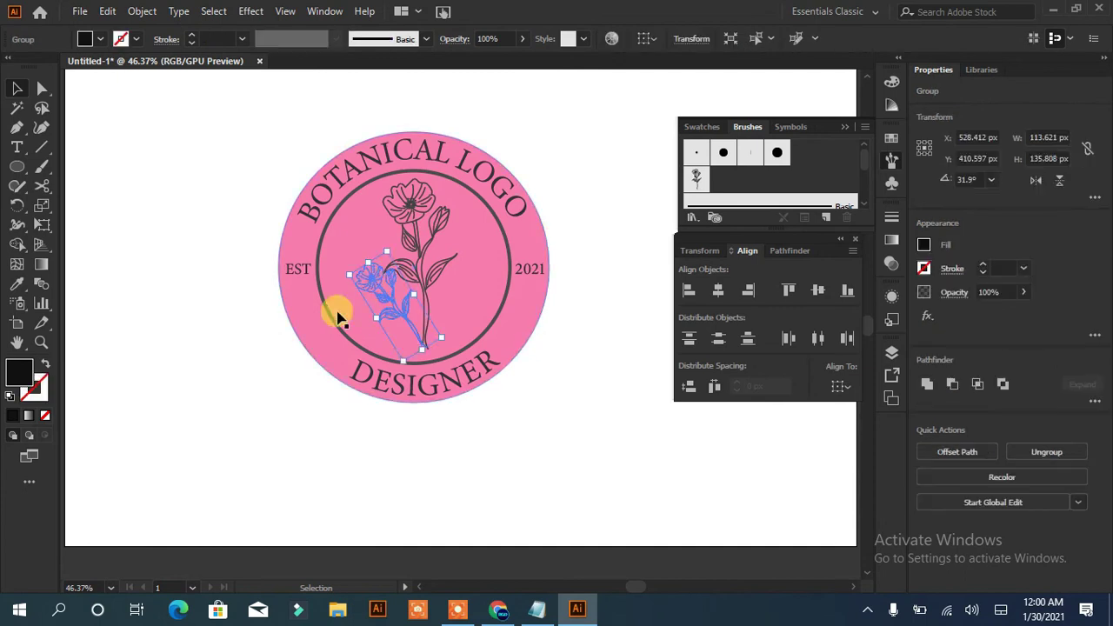
pyautogui.click(191, 36)
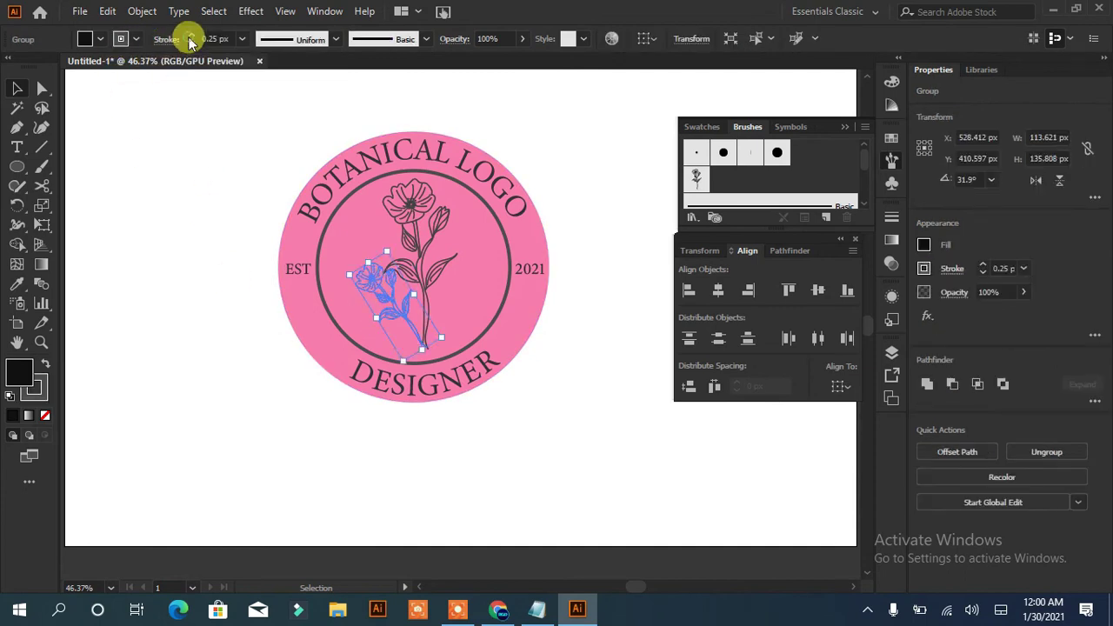
pyautogui.click(150, 167)
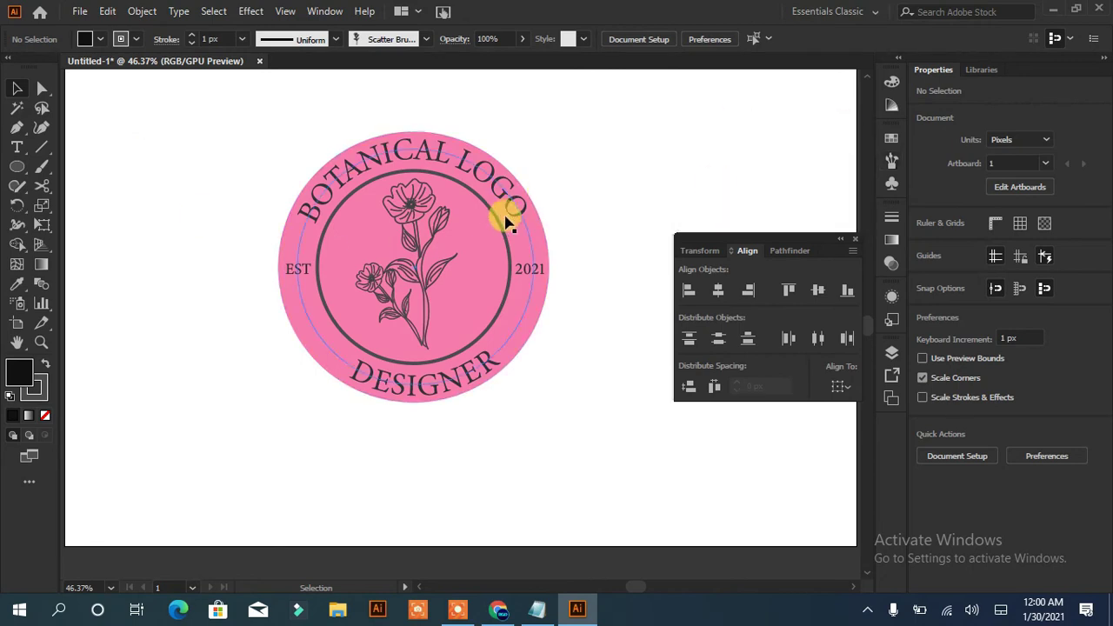
# - Group all the badge artwork and recentre it on the artboard
pyautogui.doubleClick(677, 252)
pyautogui.moveTo(705, 248); pyautogui.dragTo(801, 74)
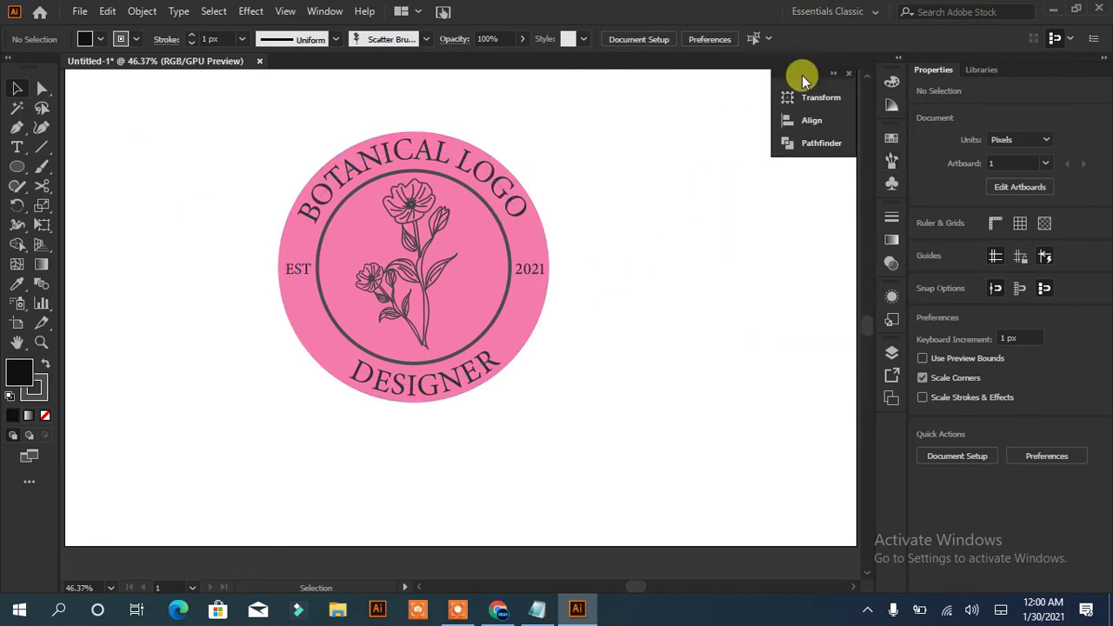
pyautogui.moveTo(603, 124); pyautogui.dragTo(292, 404)
pyautogui.click(956, 522)
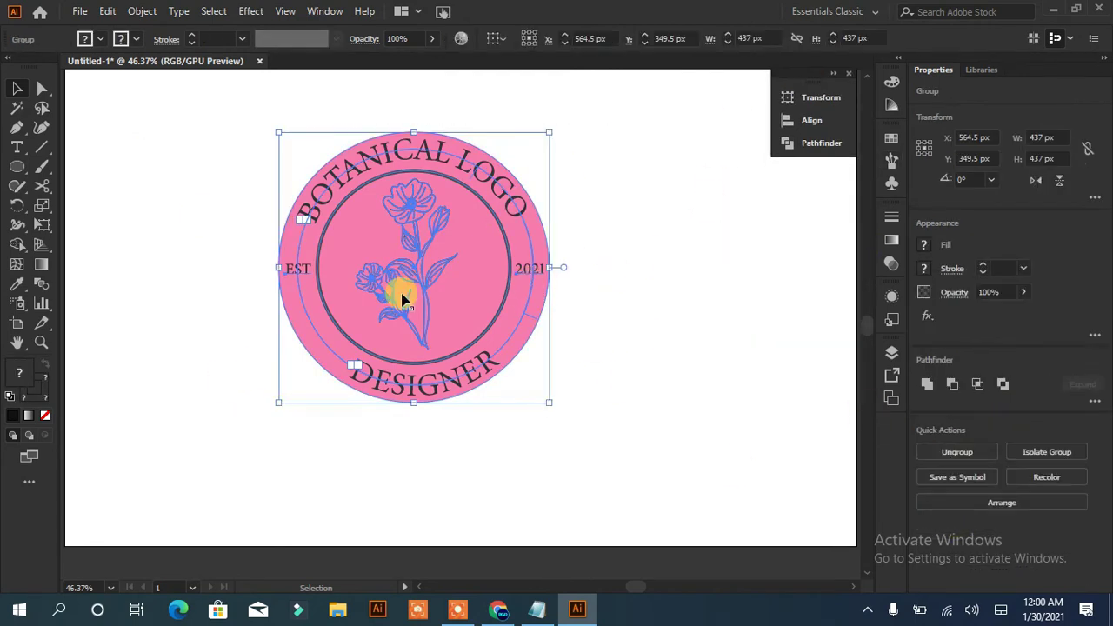
pyautogui.moveTo(397, 293); pyautogui.dragTo(459, 311)
pyautogui.click(704, 323)
pyautogui.moveTo(547, 273); pyautogui.dragTo(529, 278)
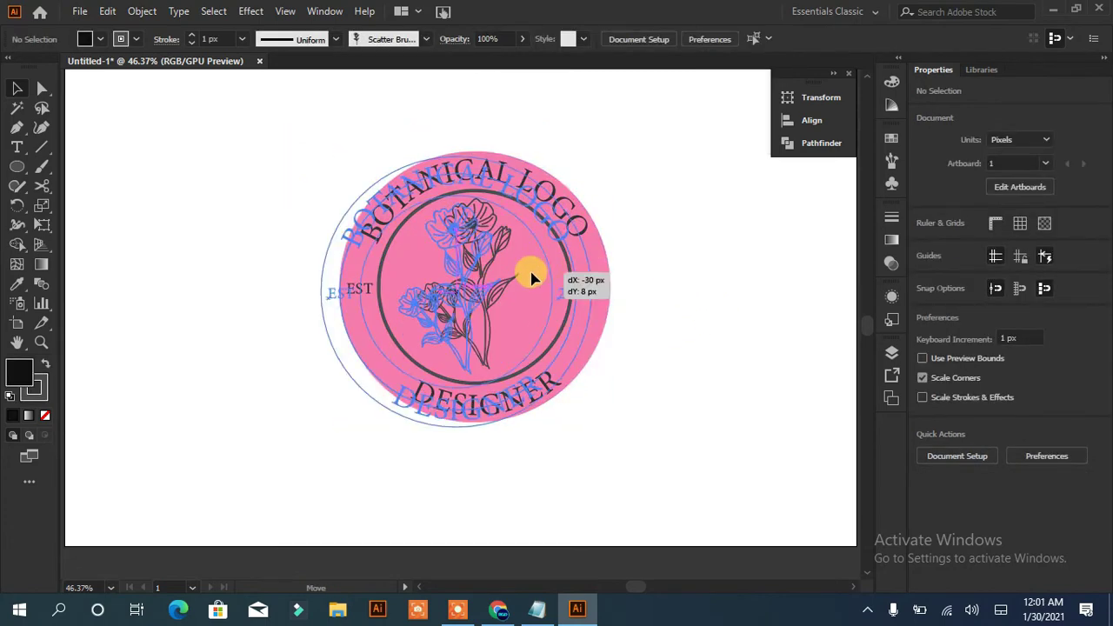
pyautogui.hotkey('ctrl', 'shift', 'a')
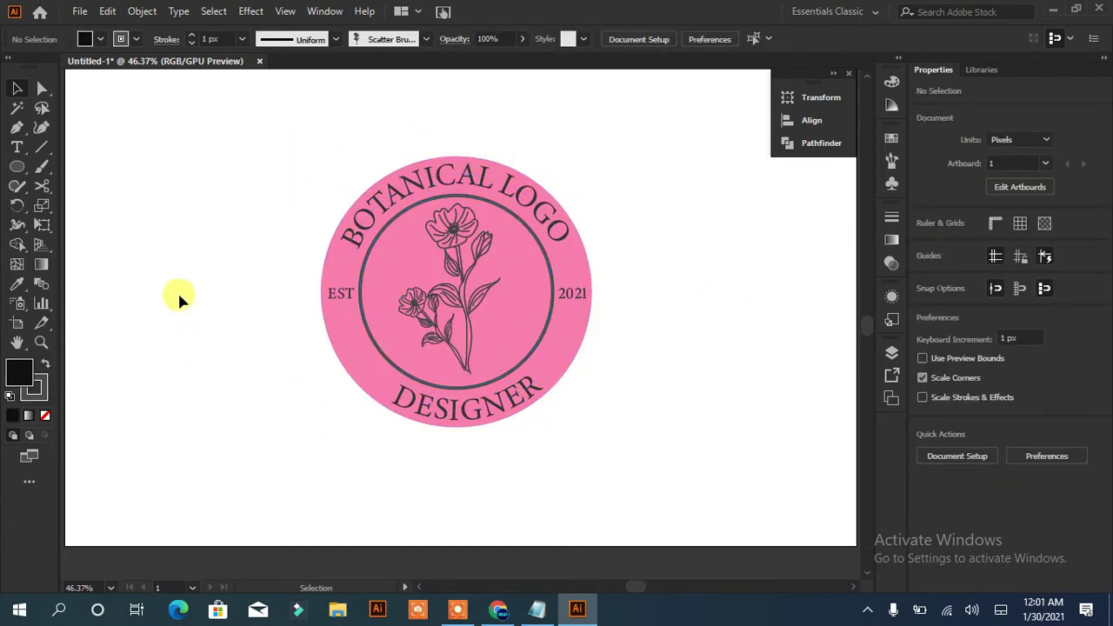
pyautogui.rightClick(17, 166)
pyautogui.click(87, 167)
# - Draw an artboard-sized rectangle, send it behind the badge, and fit the artboard in view
pyautogui.moveTo(67, 71); pyautogui.dragTo(837, 532)
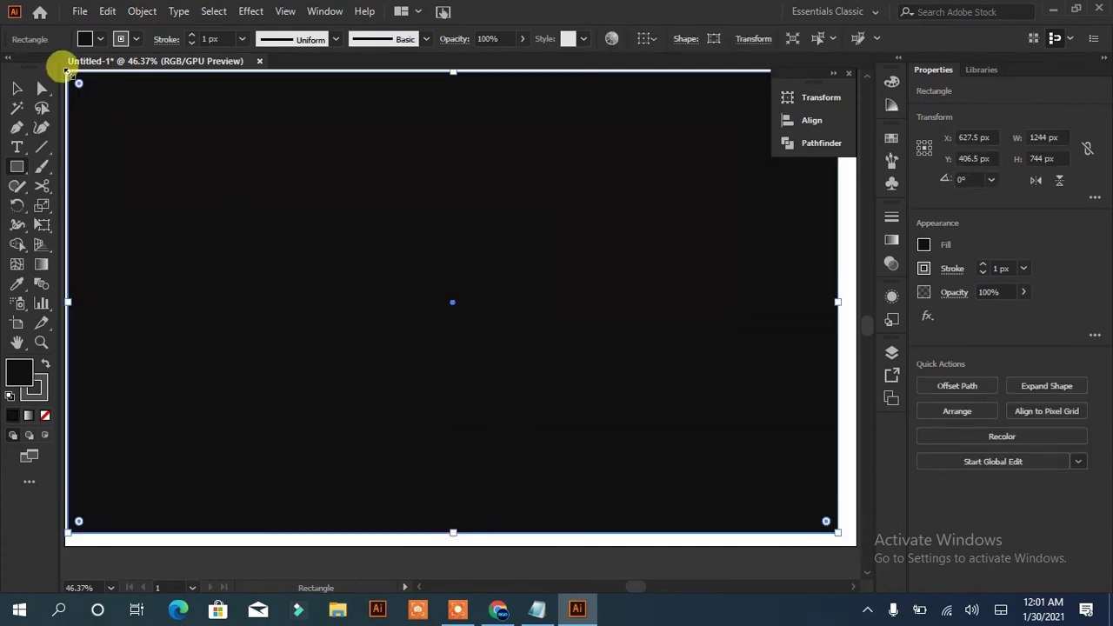
pyautogui.moveTo(68, 71); pyautogui.dragTo(216, 204)
pyautogui.rightClick(223, 186)
pyautogui.click(452, 512)
pyautogui.hotkey('ctrl', '0')
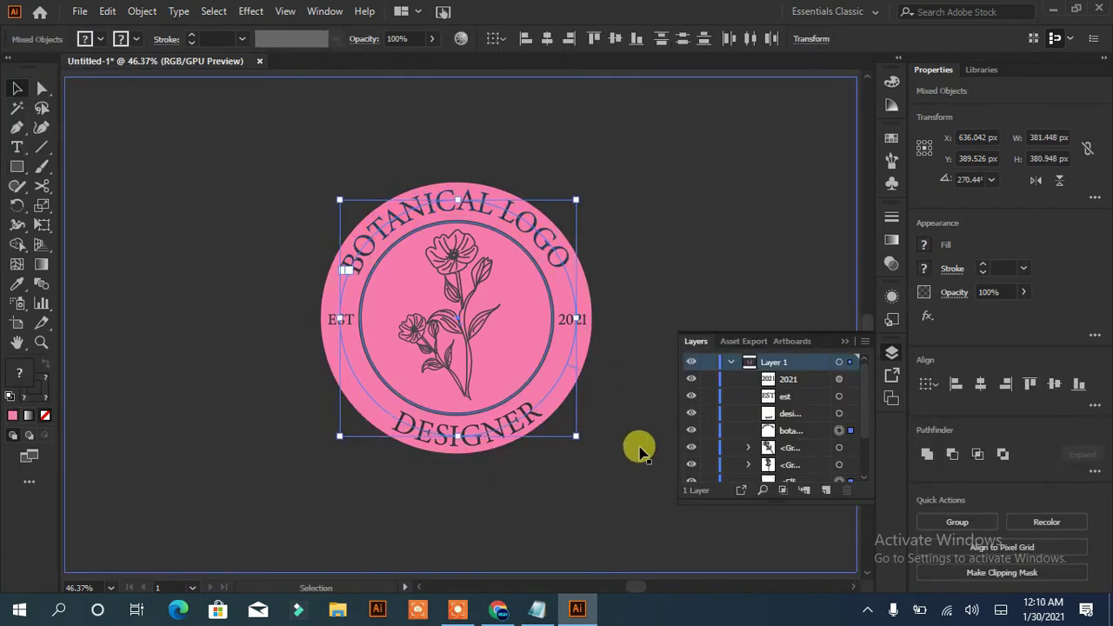
pyautogui.click(540, 368)
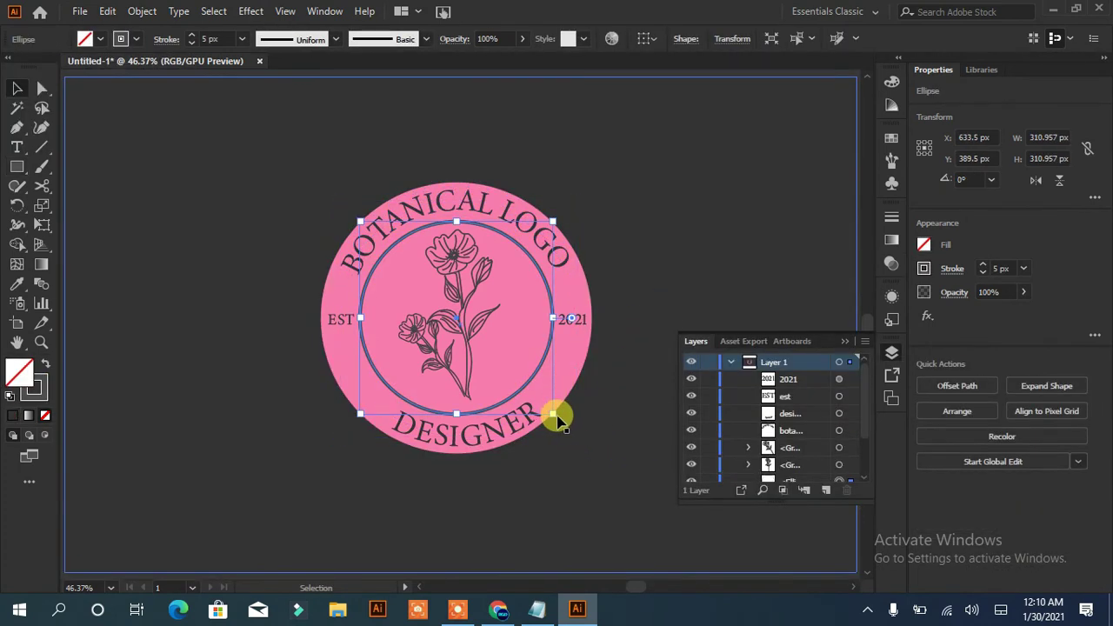
# - Thin the inner ring to 2 px and shrink it around its centre to about 313 px
pyautogui.moveTo(554, 418); pyautogui.dragTo(557, 420)
pyautogui.click(551, 416)
pyautogui.doubleClick(534, 376)
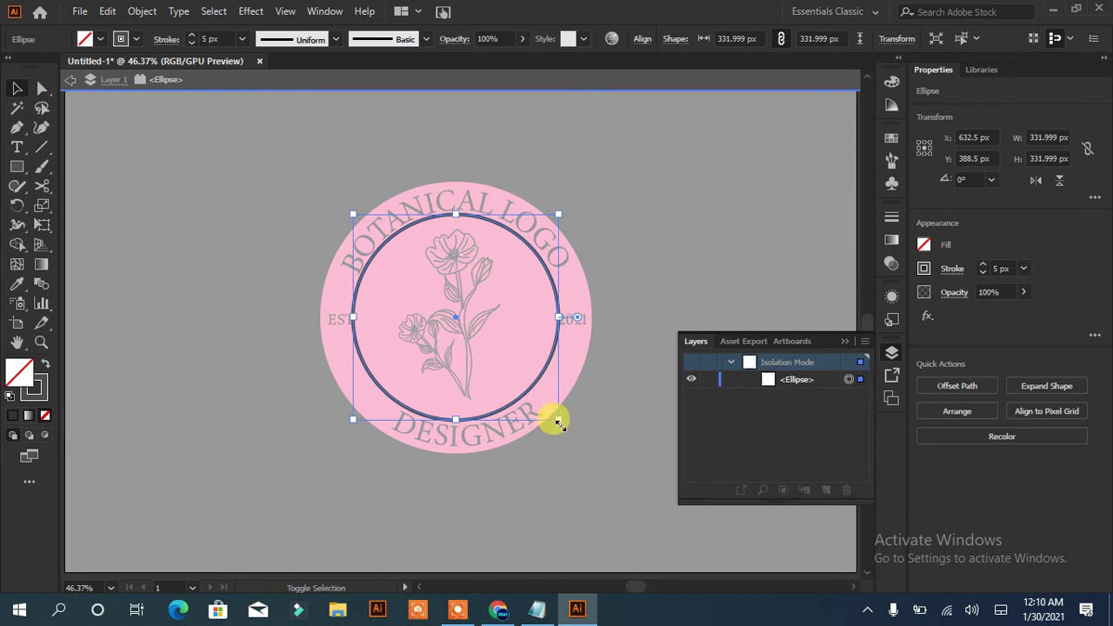
pyautogui.click(68, 80)
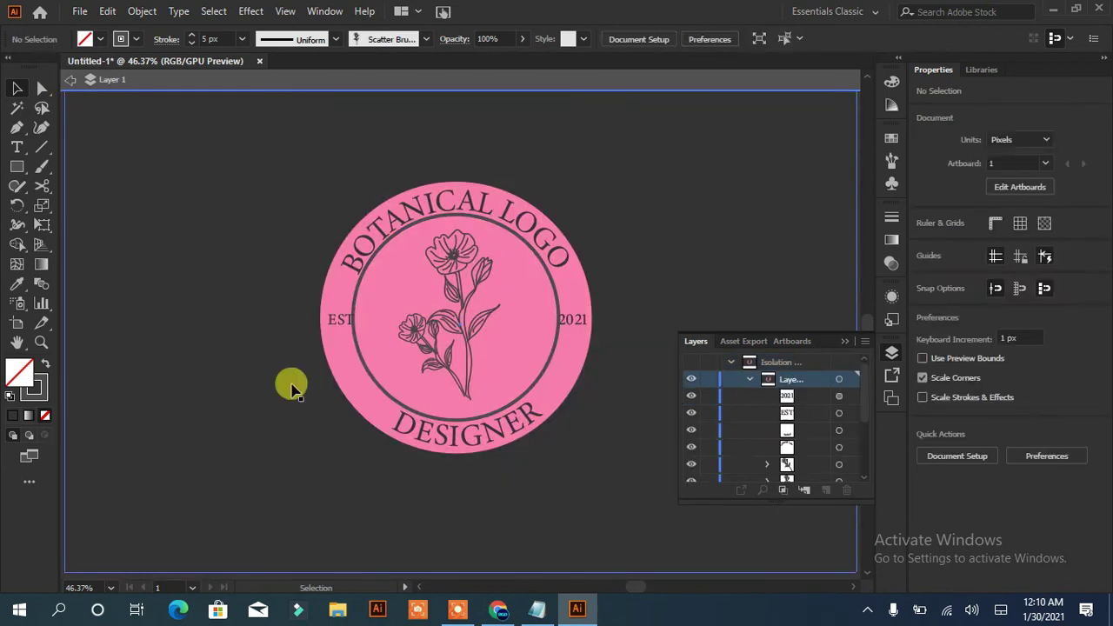
pyautogui.click(574, 319)
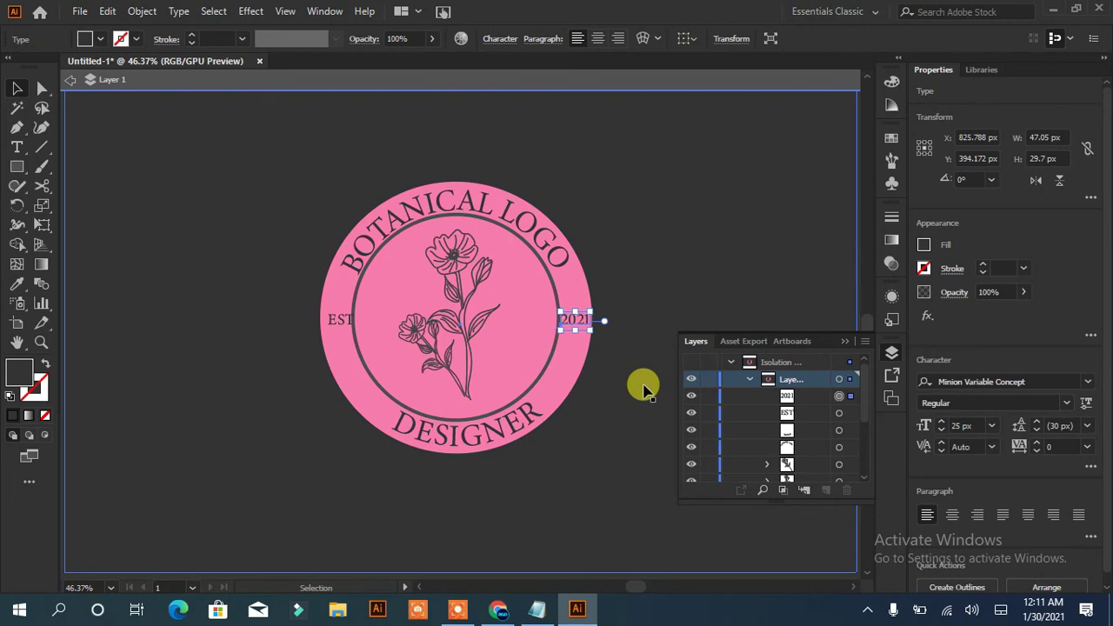
pyautogui.click(340, 319)
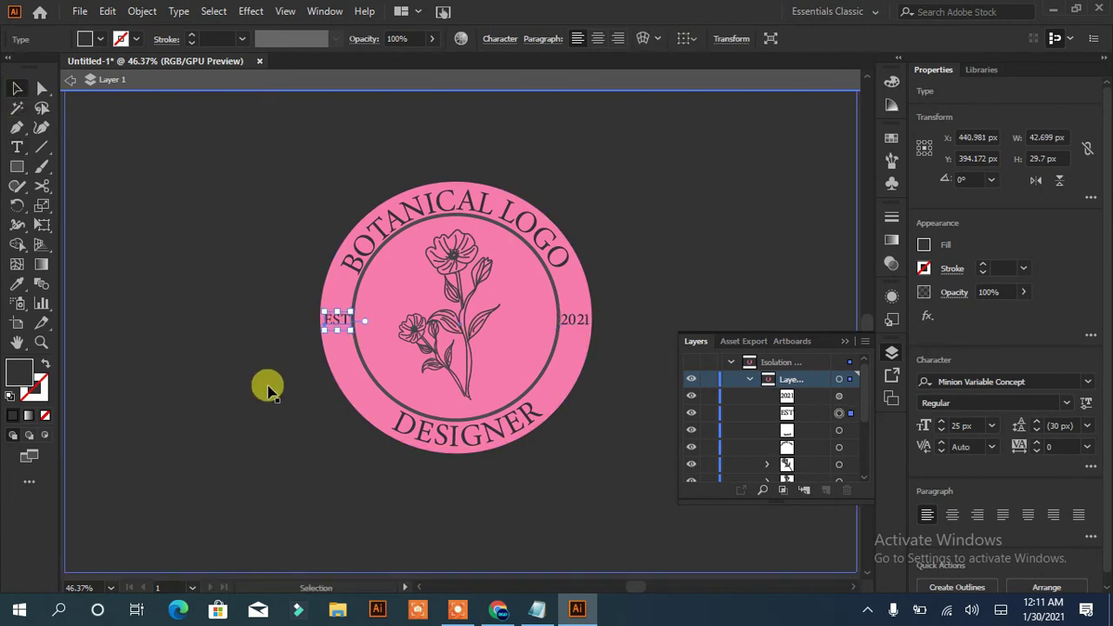
pyautogui.click(358, 372)
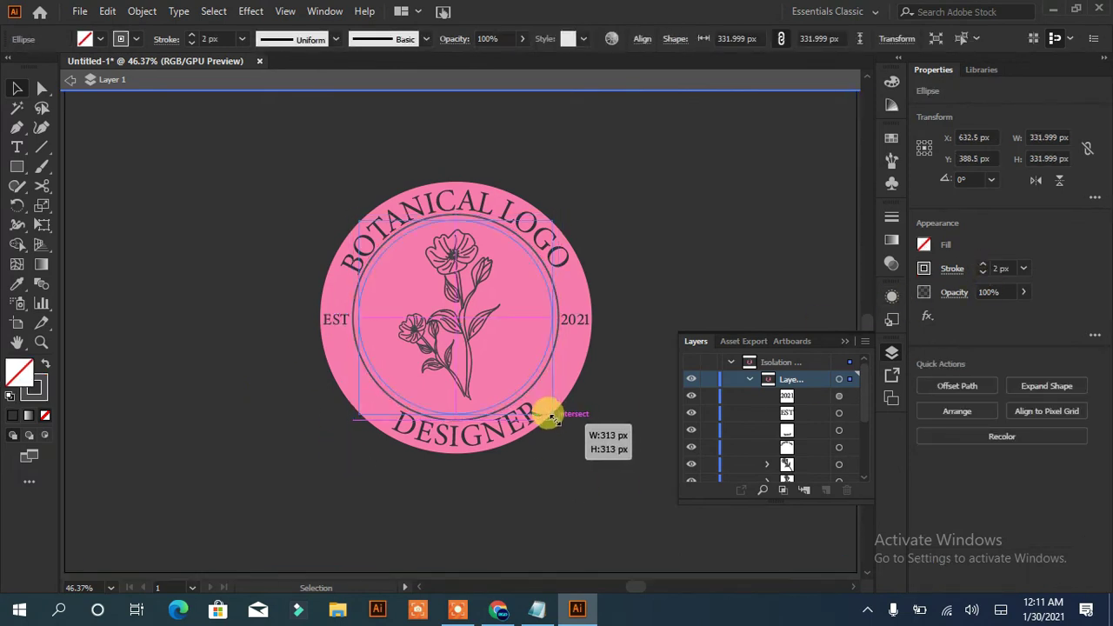
pyautogui.moveTo(557, 421); pyautogui.dragTo(548, 411)
pyautogui.click(624, 434)
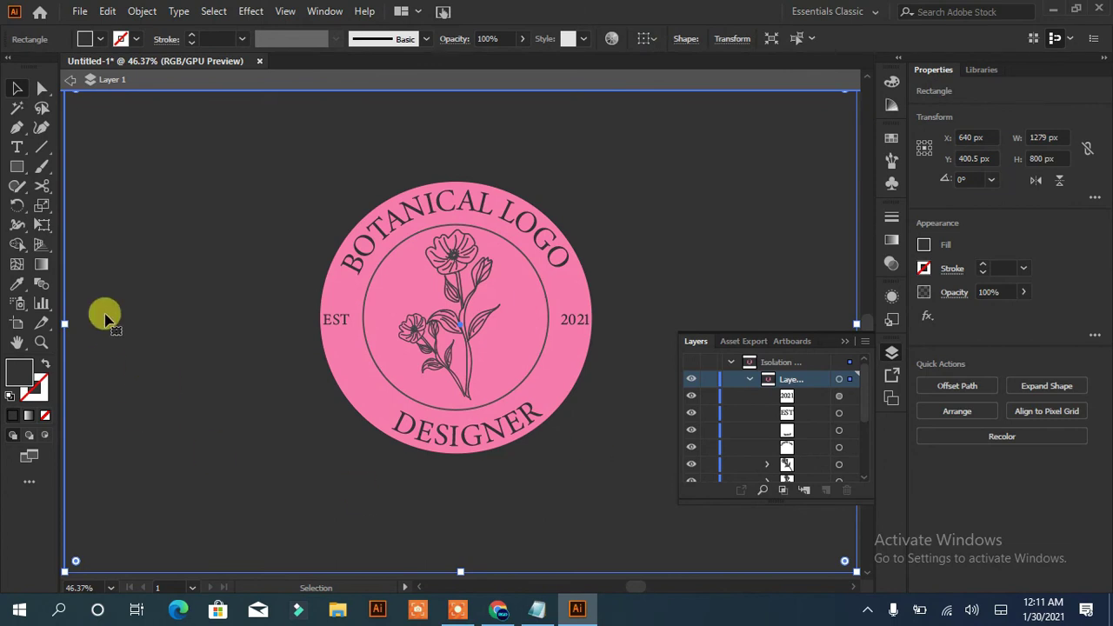
# - Refill the badge circle with a lighter lavender-tinged pink, then close the Layers list
pyautogui.click(344, 395)
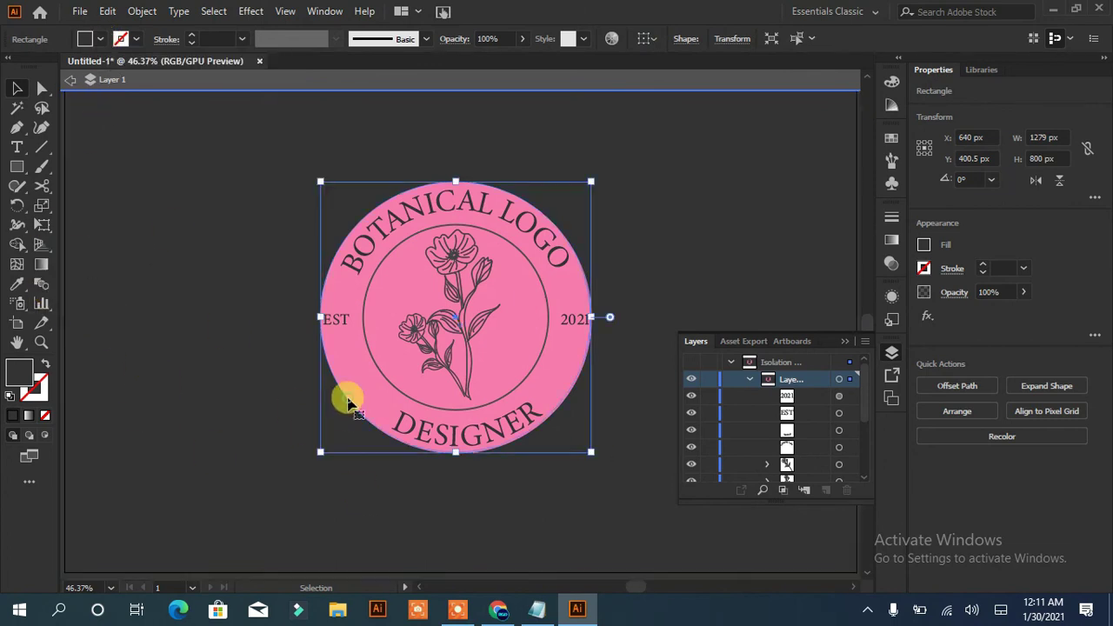
pyautogui.click(92, 38)
pyautogui.click(116, 88)
pyautogui.click(634, 464)
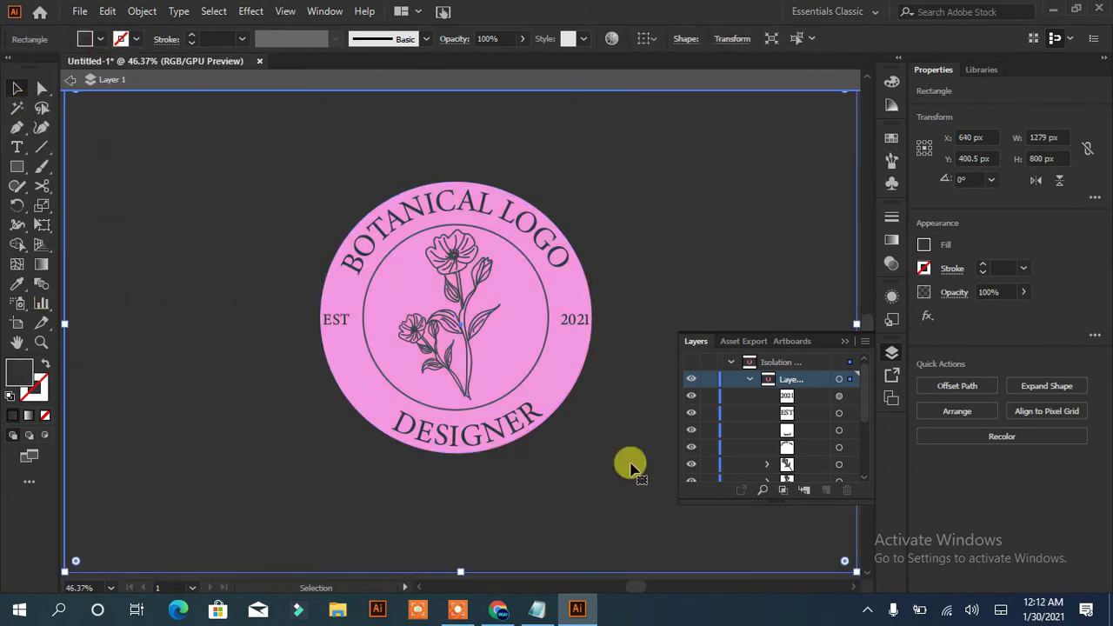
pyautogui.scroll(-3, 863, 418)
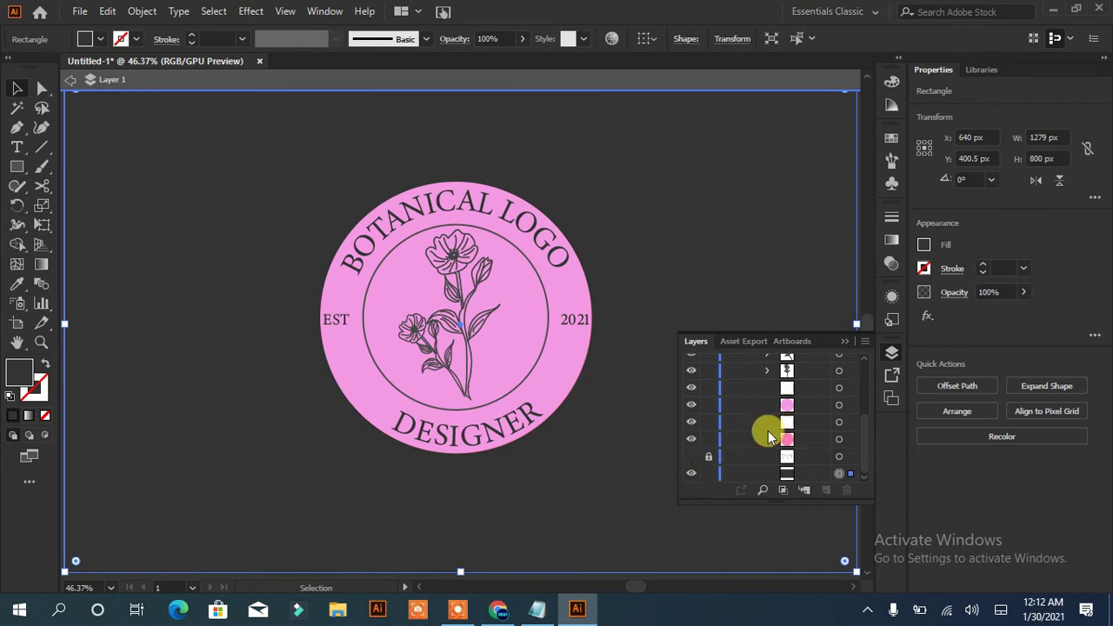
pyautogui.click(497, 467)
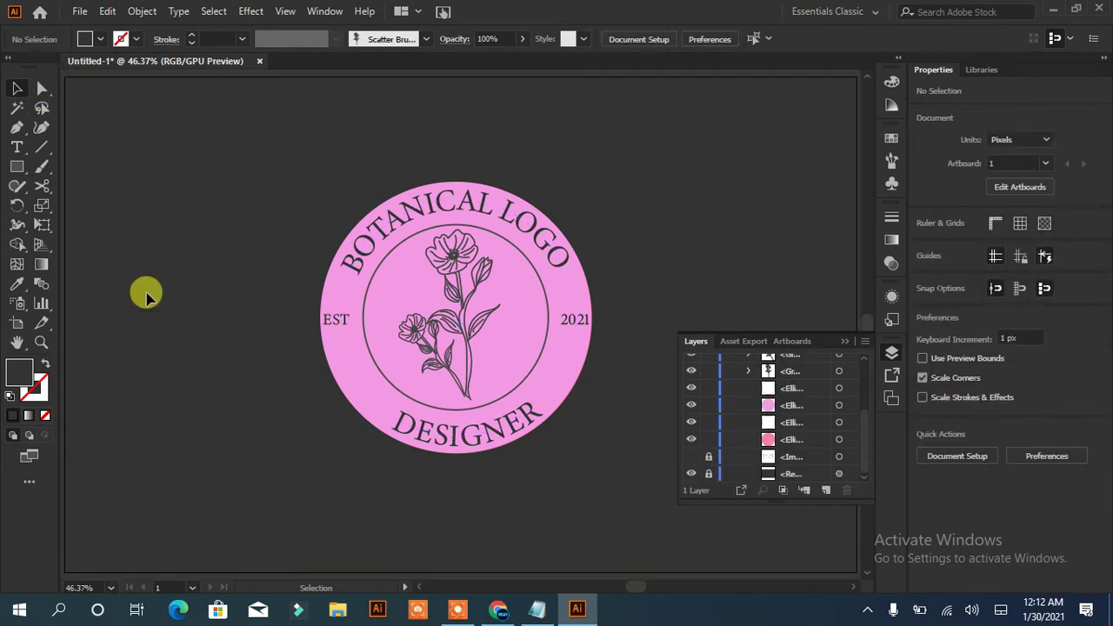
pyautogui.click(848, 344)
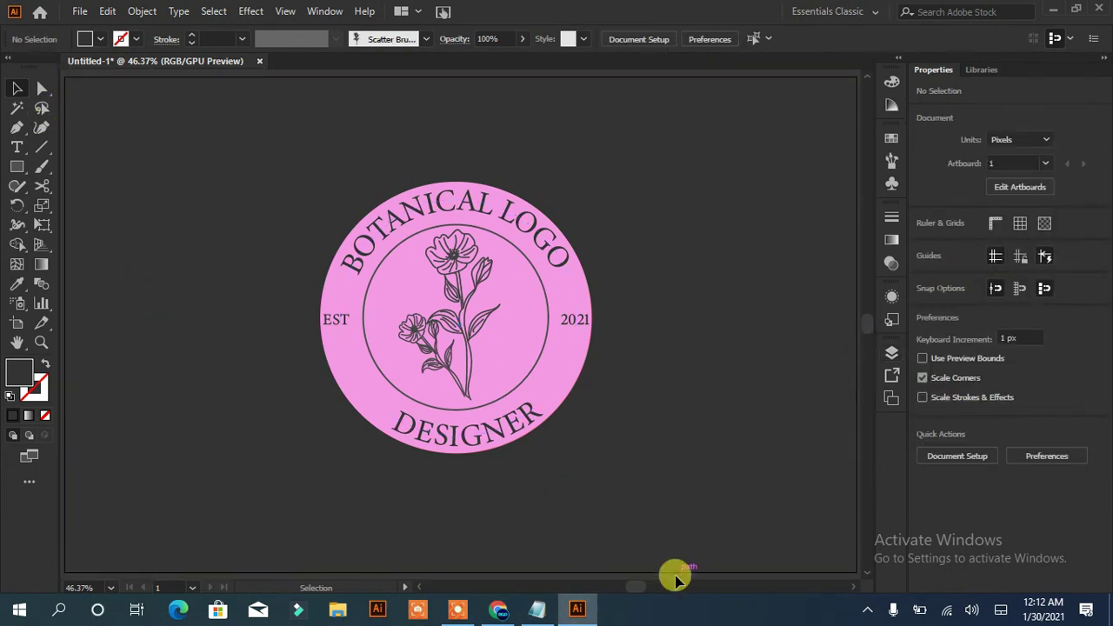
pyautogui.hotkey('ctrl', '+')
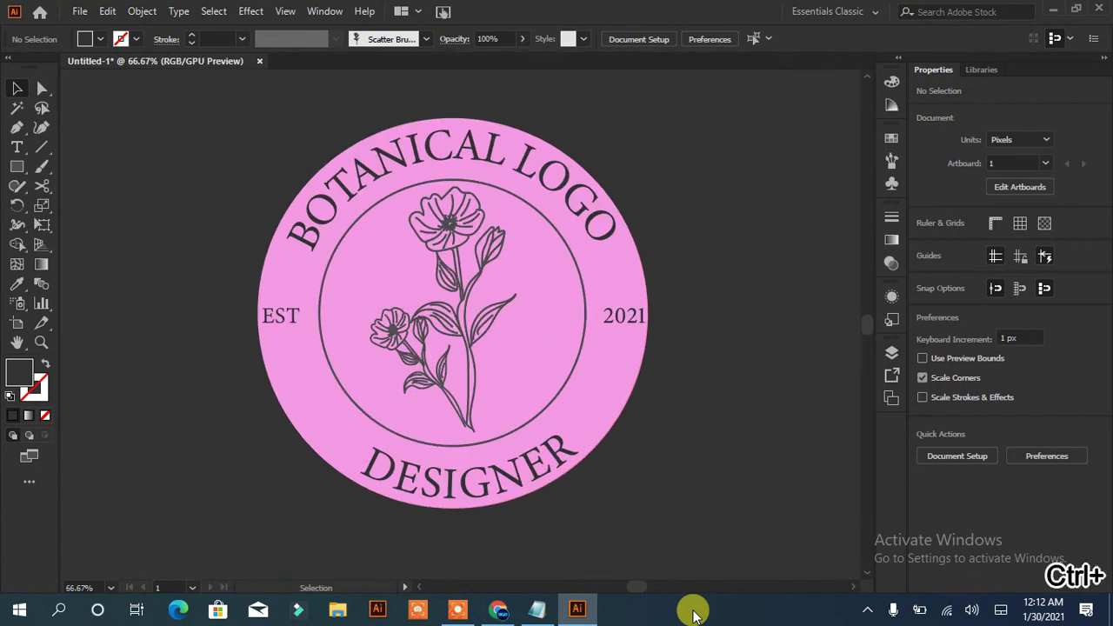
pyautogui.moveTo(477, 335); pyautogui.dragTo(509, 346)
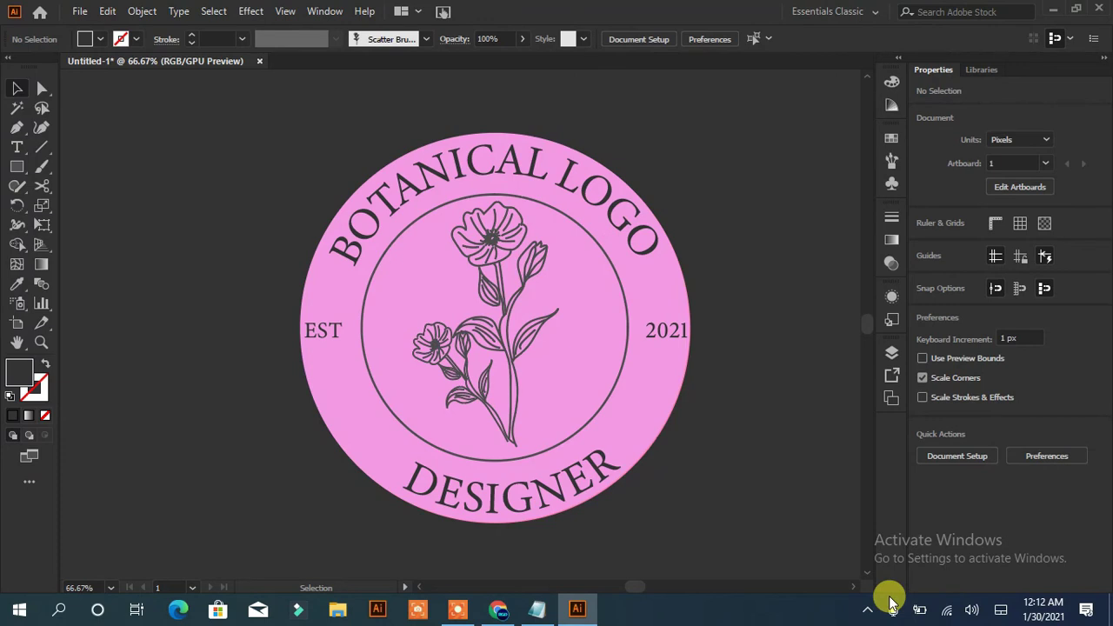
pyautogui.hotkey('ctrl', '-')
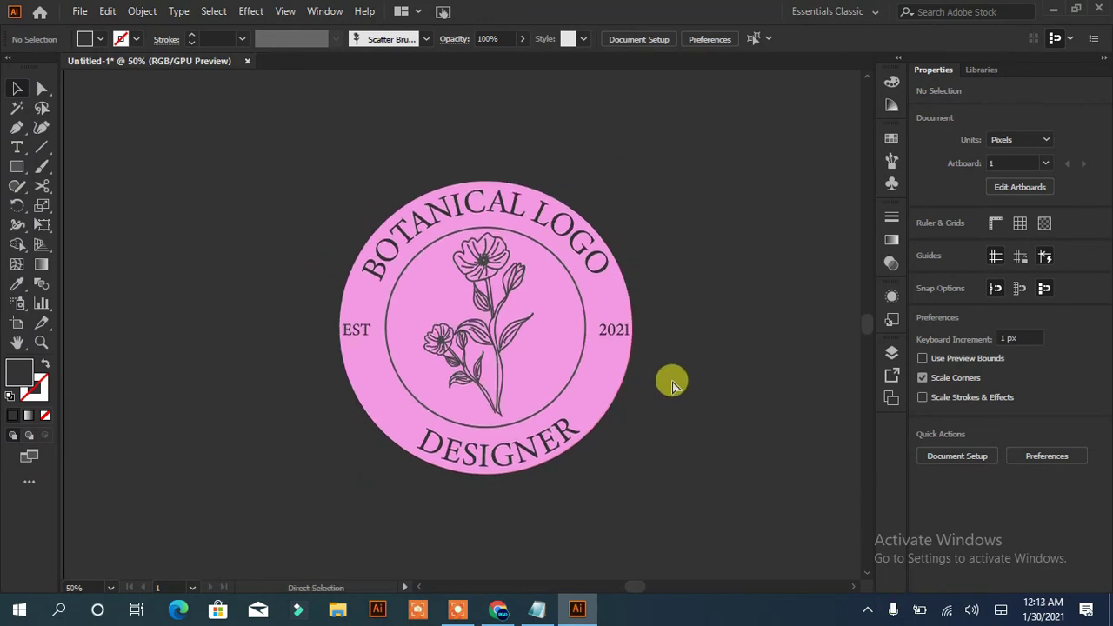
pyautogui.hotkey('ctrl', '-')
pyautogui.hotkey('ctrl', '+')
pyautogui.hotkey('ctrl', '+')
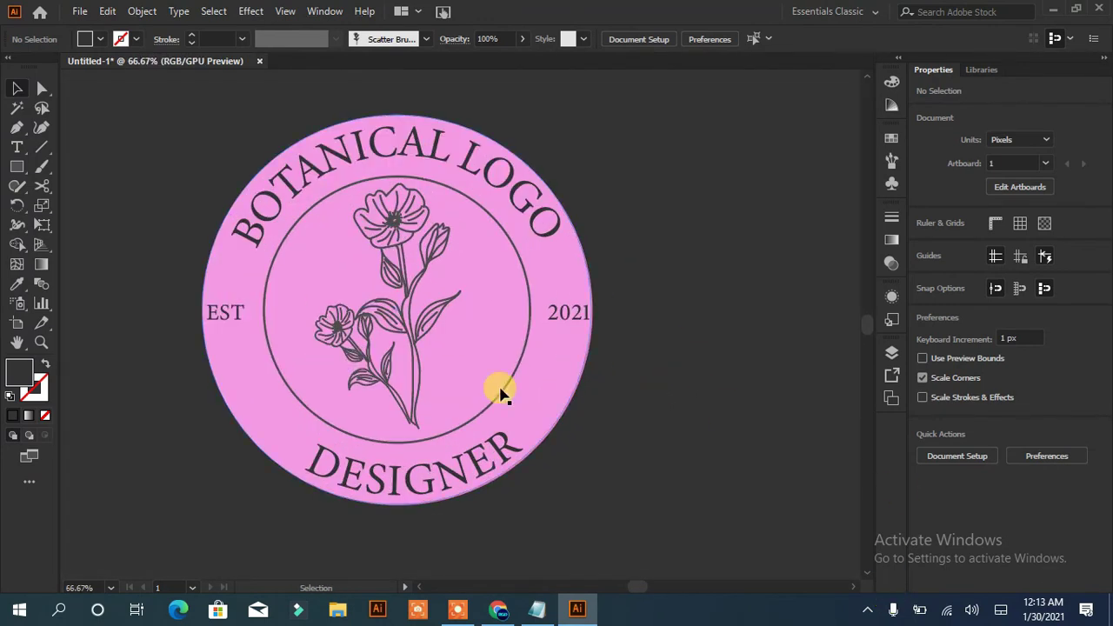
pyautogui.hscroll(-2, 500, 394)
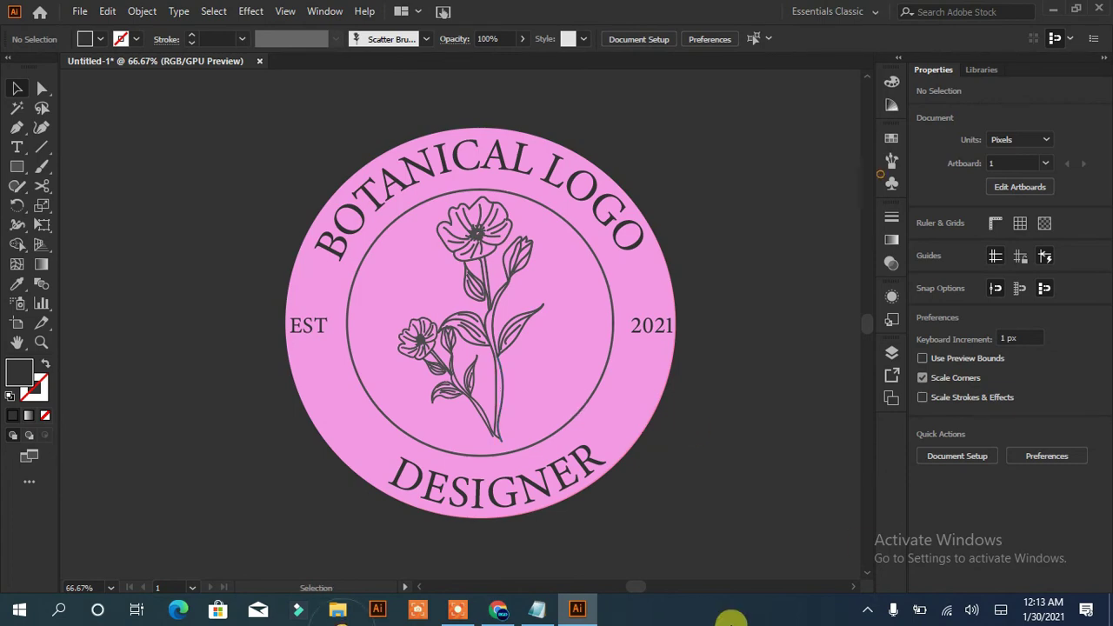